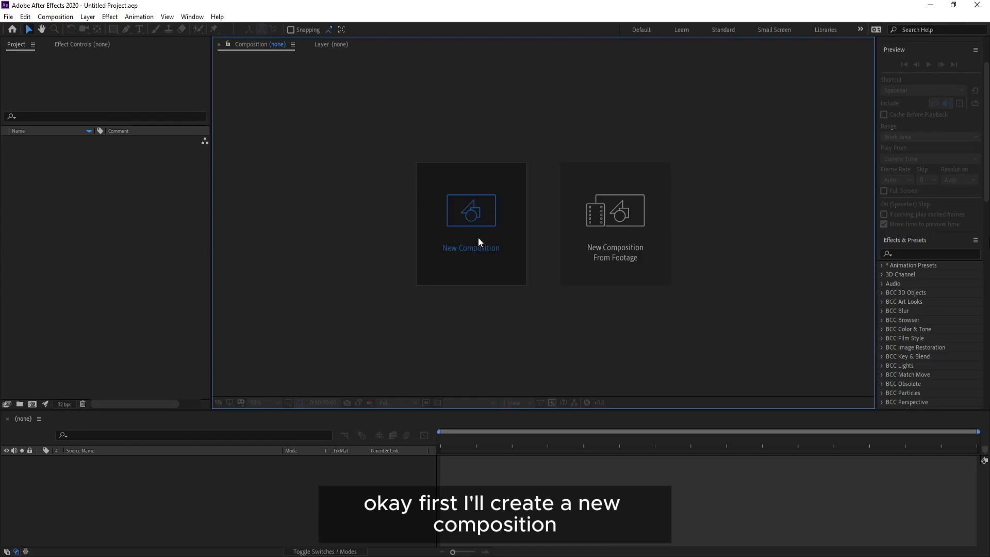
# Create a new 1920 x 1080 composition at 30 frames per second with a duration of 10 seconds
pyautogui.click(478, 238)
pyautogui.moveTo(365, 91); pyautogui.dragTo(349, 91)
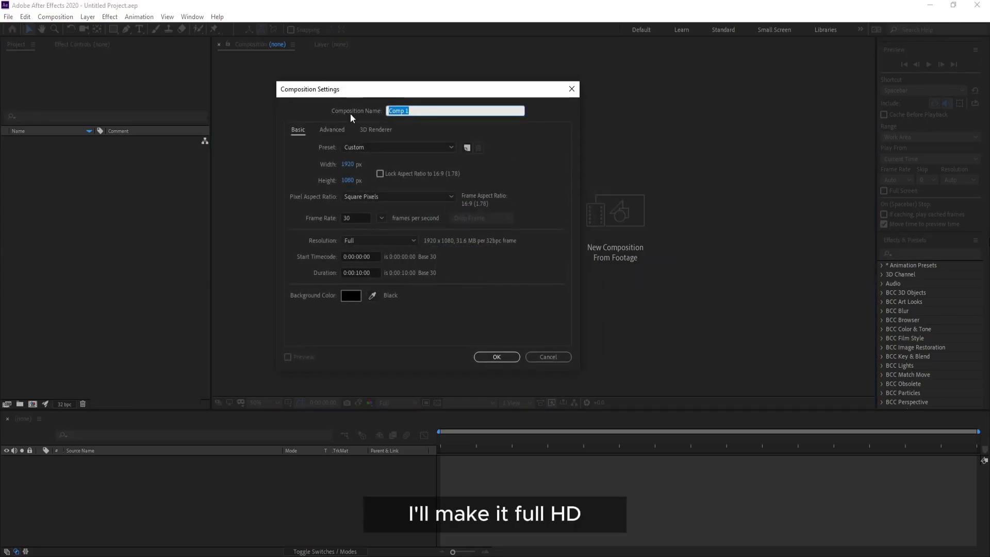
pyautogui.click(356, 218)
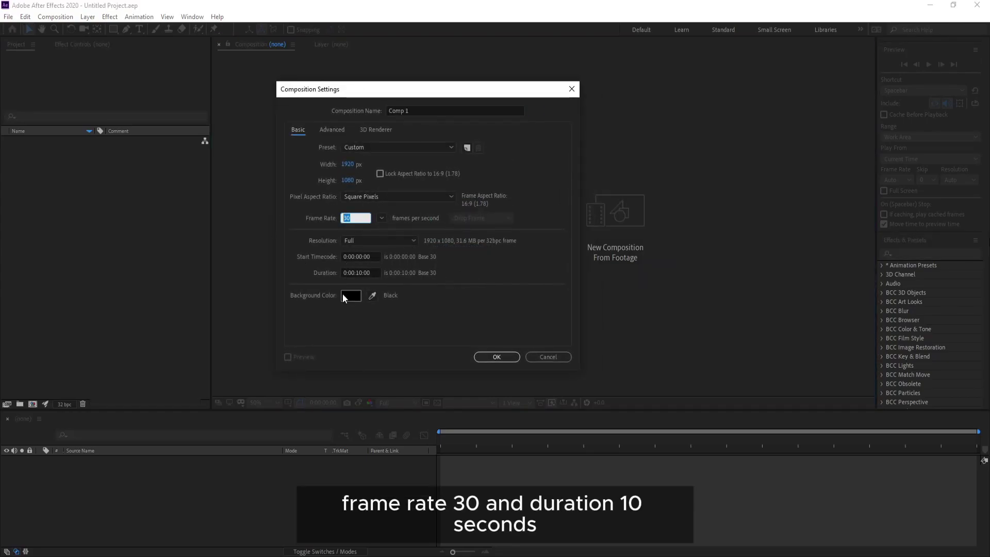
pyautogui.click(491, 358)
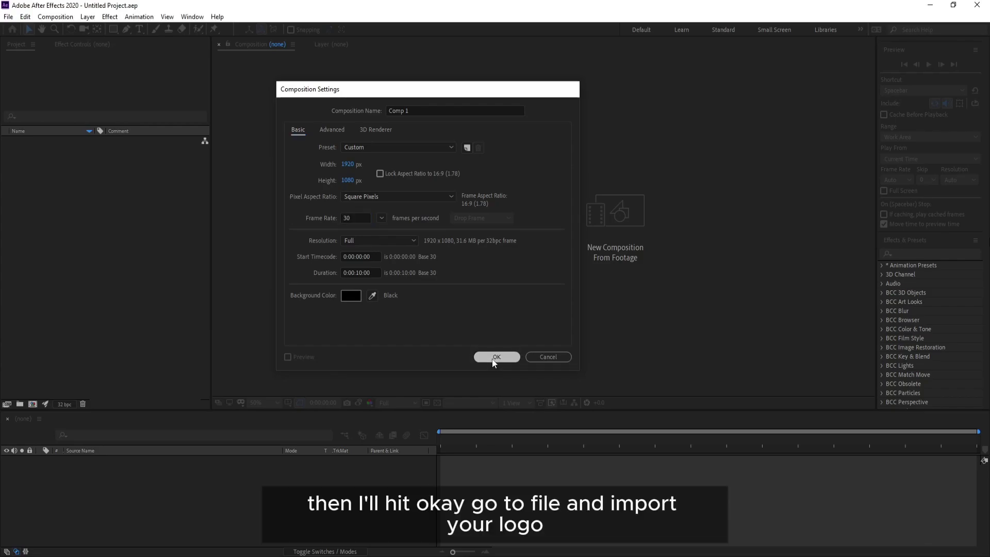
# Import Logo.png into the project and add it to Comp 1 as a layer
pyautogui.click(8, 16)
pyautogui.moveTo(159, 166)
pyautogui.click(194, 168)
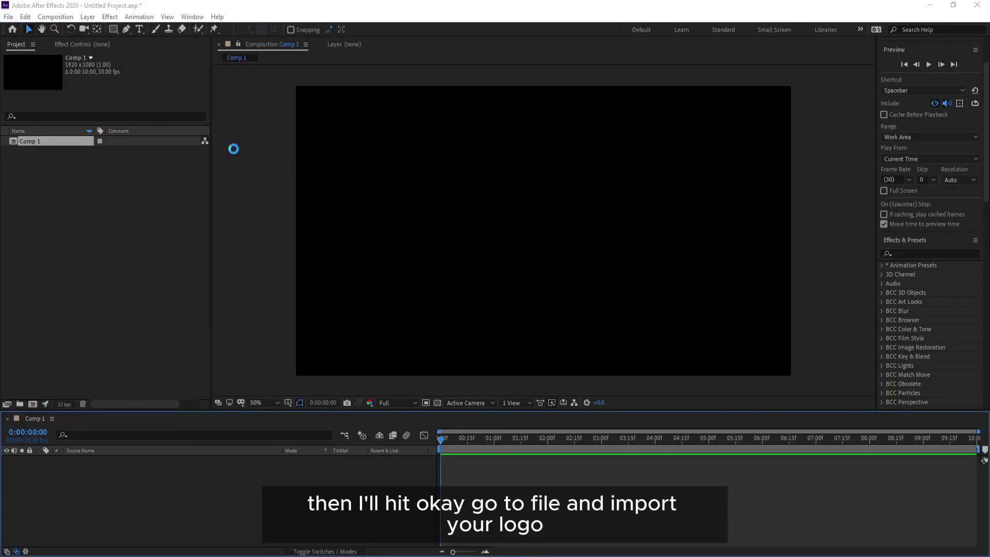
pyautogui.doubleClick(319, 97)
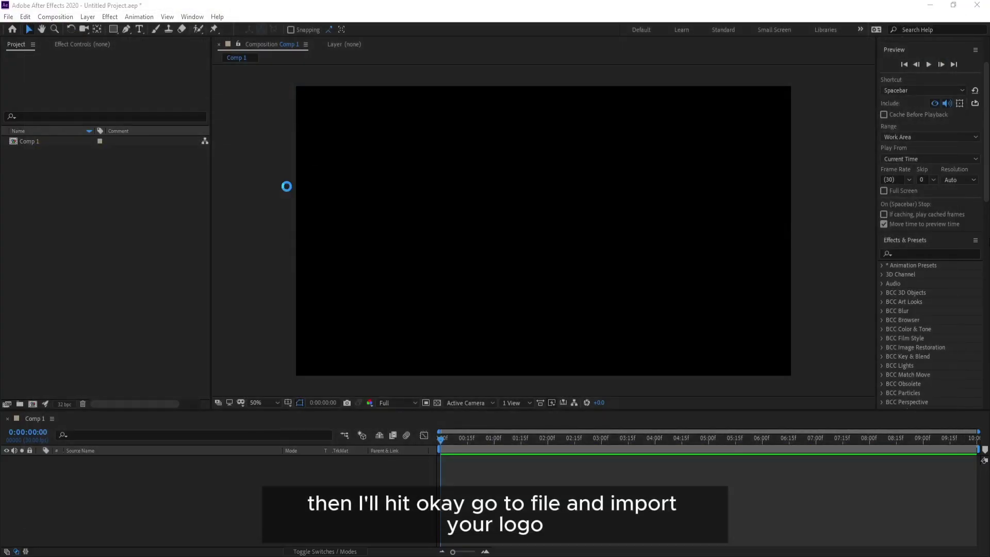
pyautogui.moveTo(51, 147); pyautogui.dragTo(147, 464)
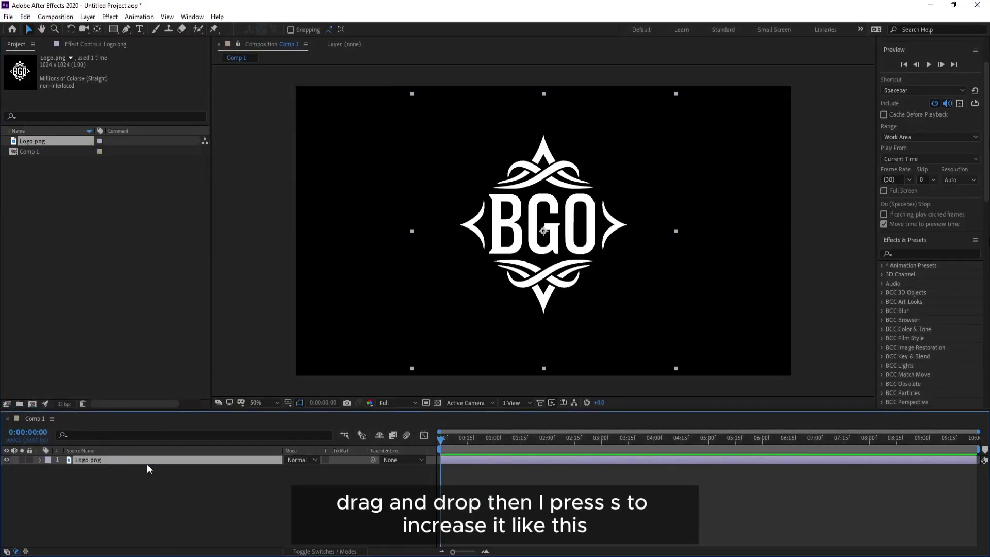
# Scale up the logo layer by about a quarter and move it slightly lower in the frame
pyautogui.press('s')
pyautogui.moveTo(301, 468); pyautogui.dragTo(317, 470)
pyautogui.moveTo(539, 210); pyautogui.dragTo(537, 231)
pyautogui.click(40, 460)
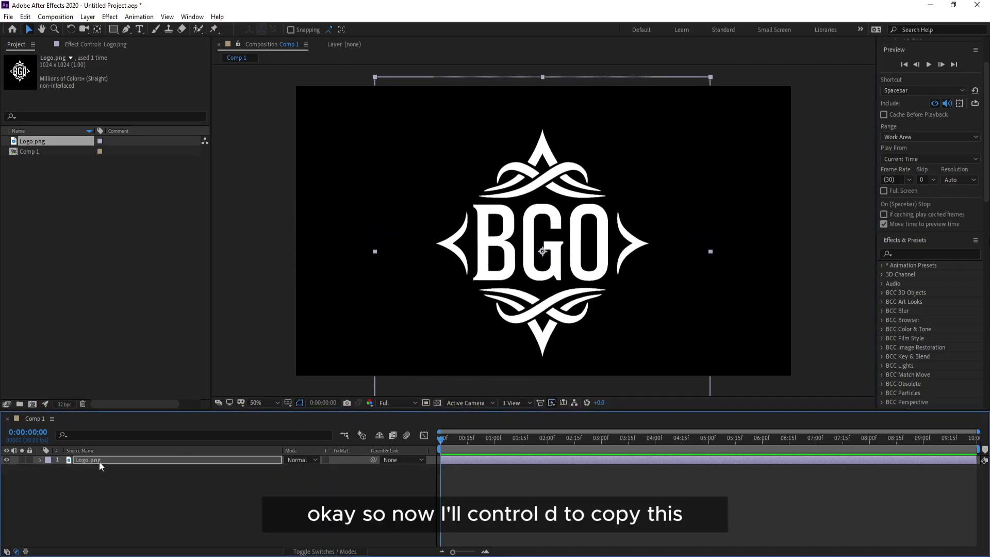
# Duplicate the Logo.png layer and hide the lower copy
pyautogui.click(99, 461)
pyautogui.hotkey('ctrl', 'd')
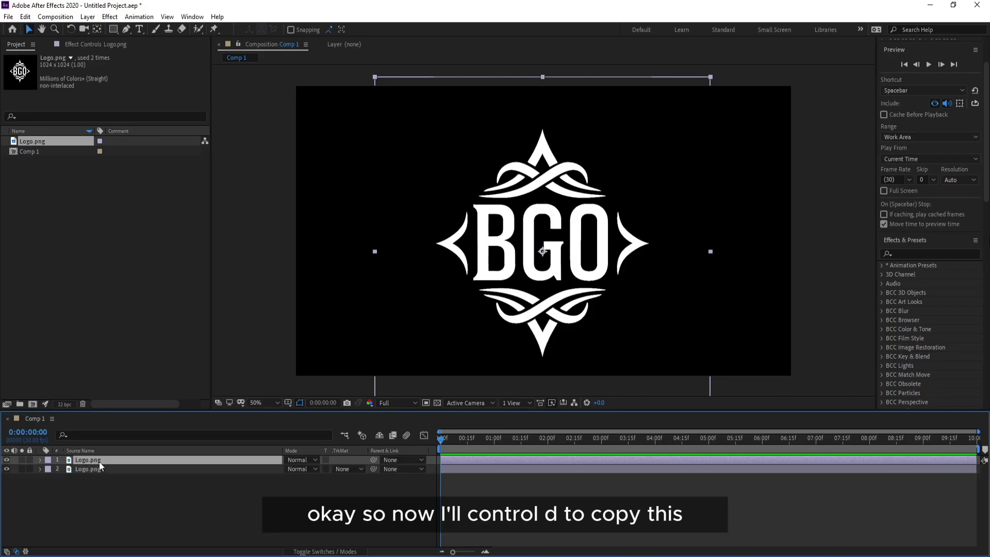
pyautogui.click(92, 469)
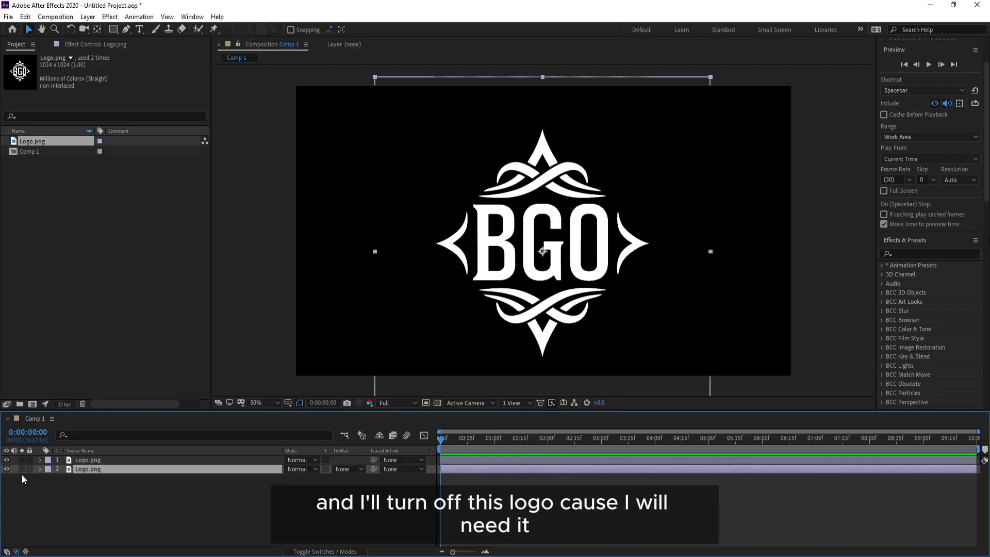
pyautogui.click(6, 469)
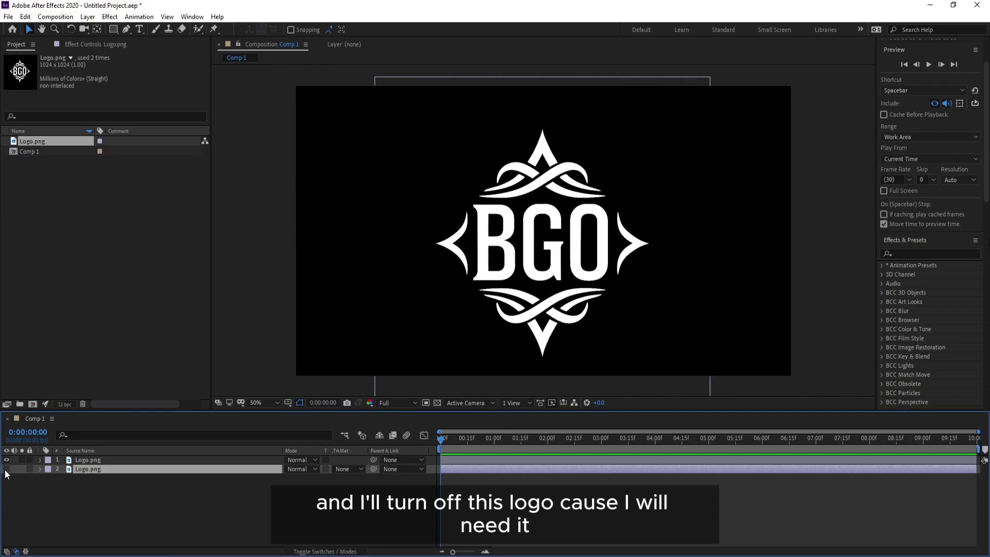
# Import the gold texture image Tex.png into the project
pyautogui.click(86, 462)
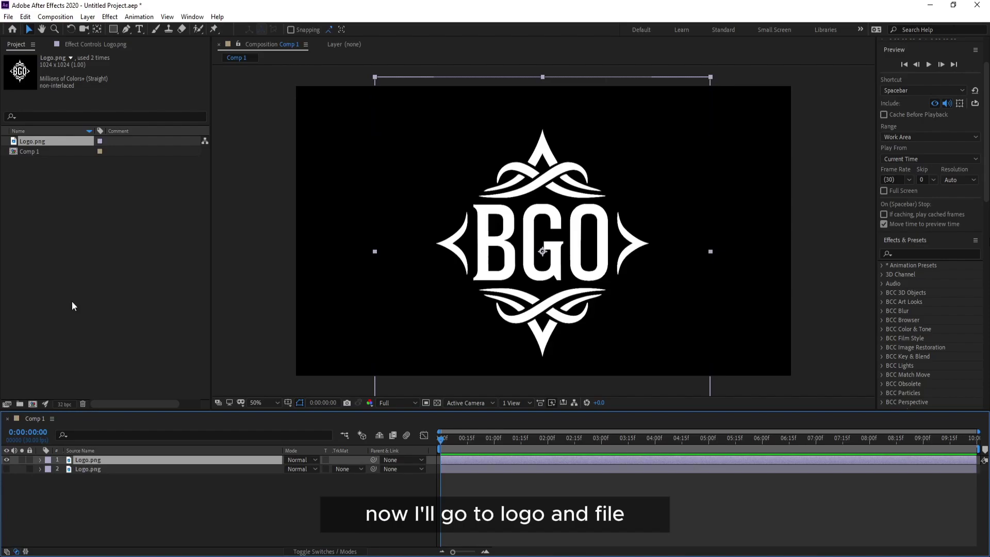
pyautogui.click(8, 16)
pyautogui.moveTo(78, 166)
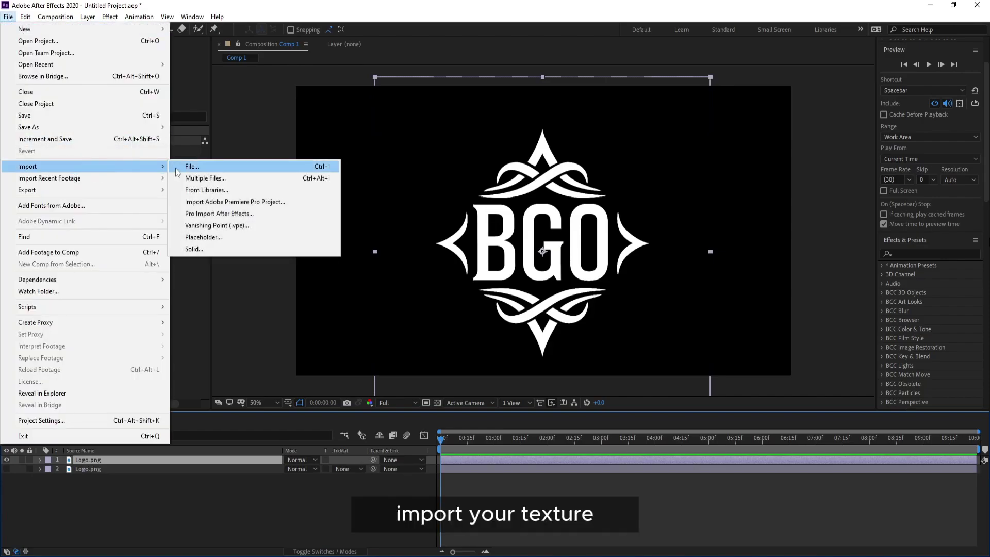
pyautogui.click(177, 169)
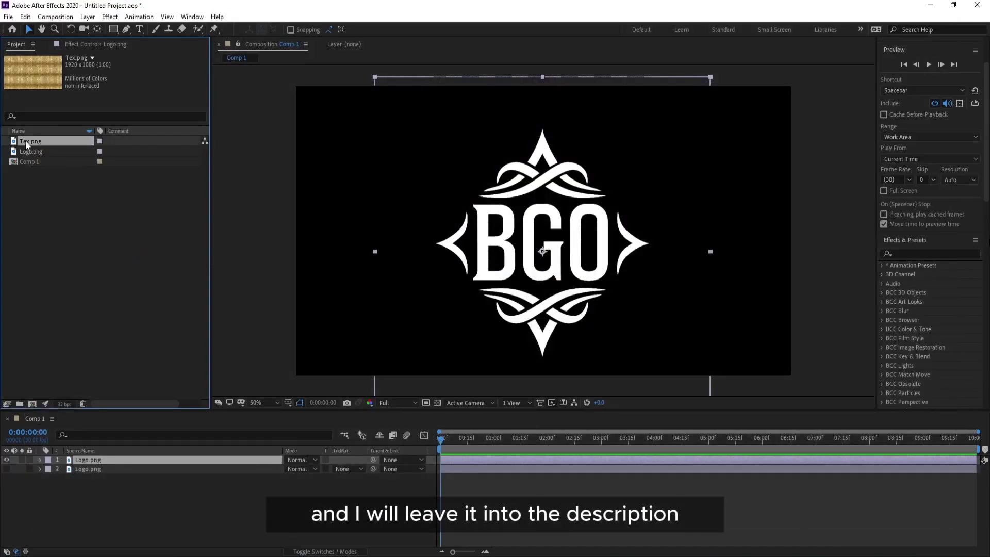
# Place Tex.png between the two logo layers and set its track matte to Alpha Matte "Logo.png"
pyautogui.moveTo(25, 141); pyautogui.dragTo(92, 471)
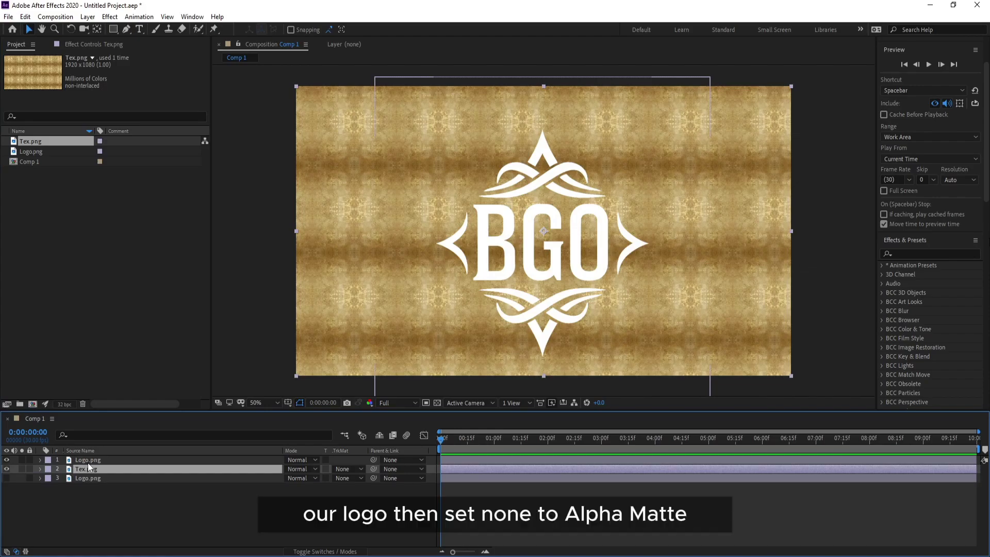
pyautogui.click(342, 467)
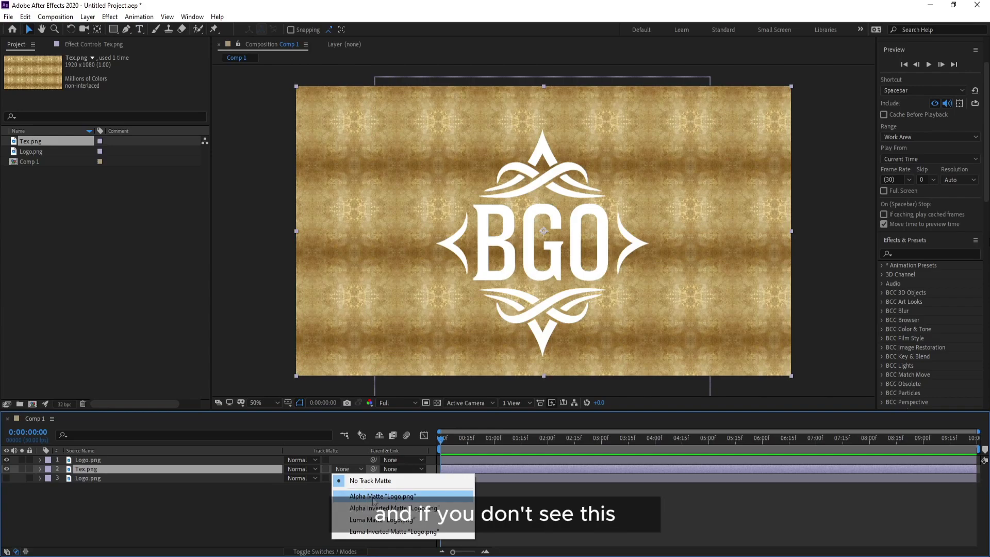
pyautogui.click(395, 496)
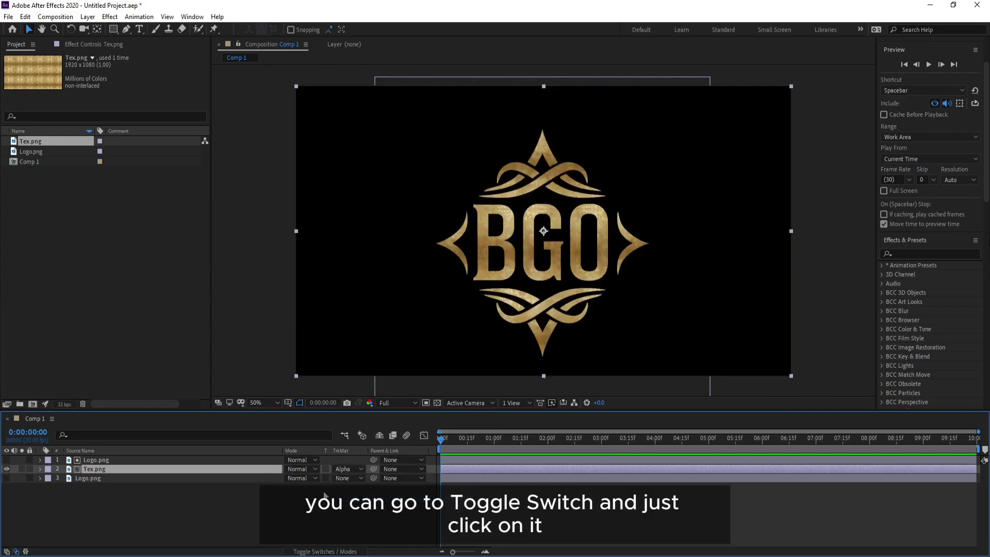
# Toggle the timeline columns between layer switches and modes, ending on the modes columns
pyautogui.click(312, 552)
pyautogui.click(313, 552)
pyautogui.click(313, 551)
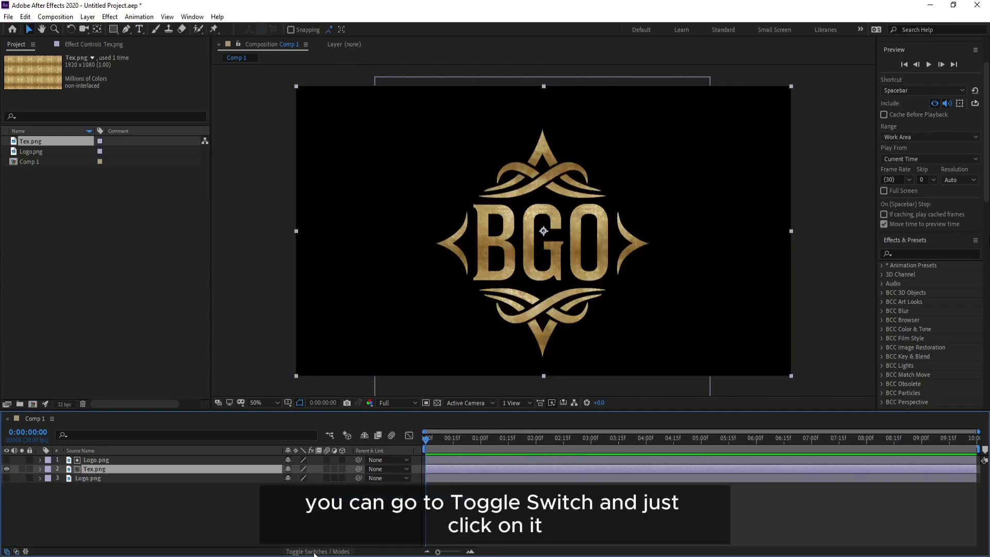
pyautogui.click(313, 552)
pyautogui.click(313, 552)
pyautogui.click(313, 552)
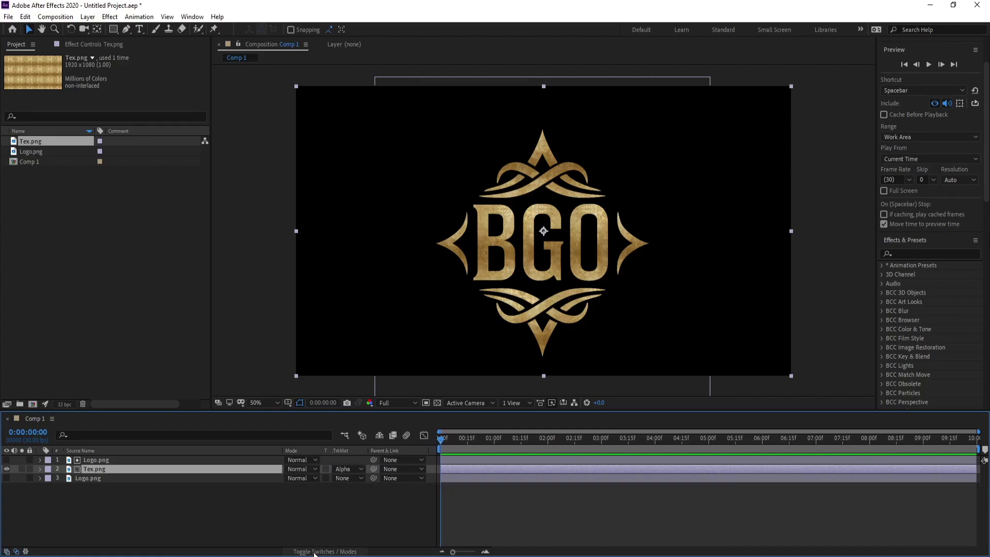
# Pre-compose the matte logo layer and the Tex.png layer together into a composition named Logo
pyautogui.keyDown('shift'); pyautogui.click(96, 461); pyautogui.keyUp('shift')
pyautogui.rightClick(101, 461)
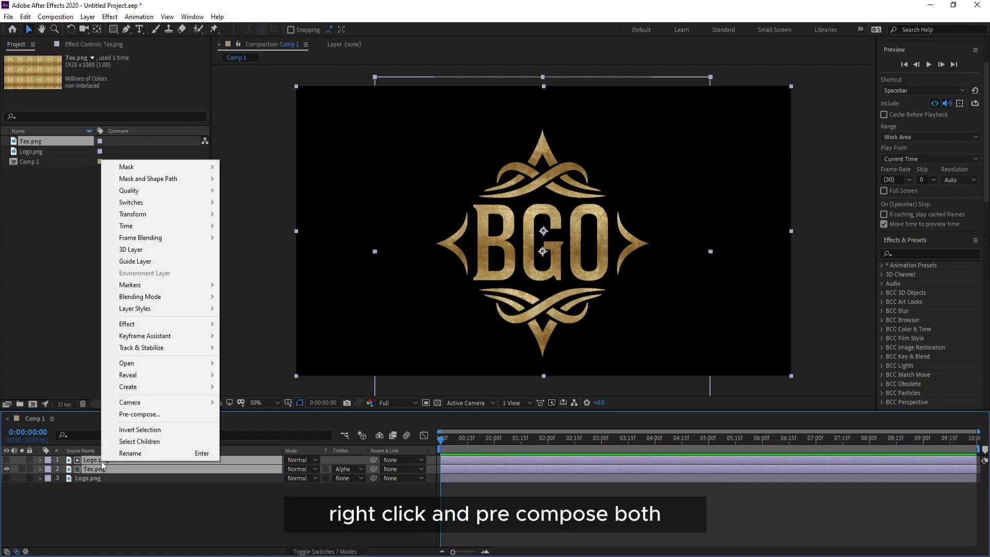
pyautogui.click(159, 415)
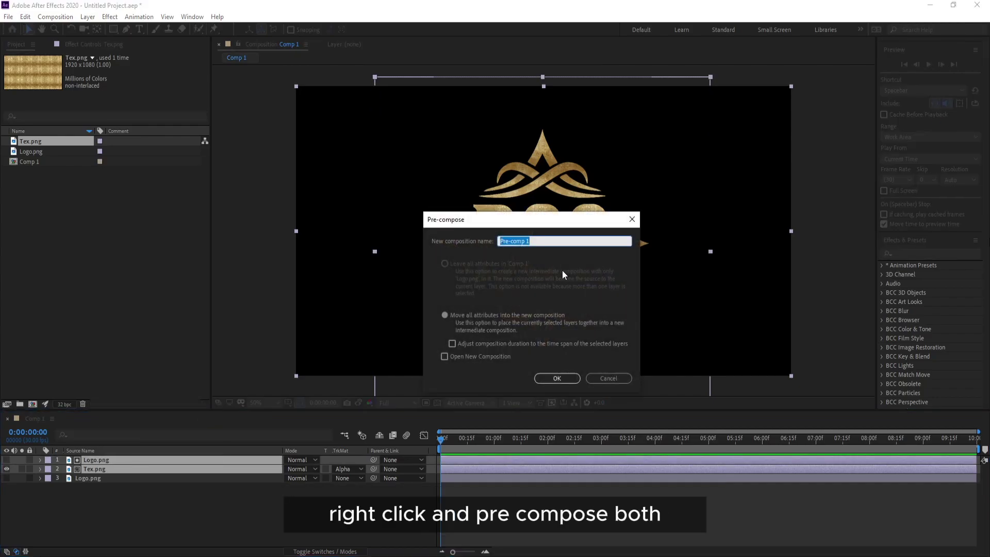
pyautogui.write('Lo')
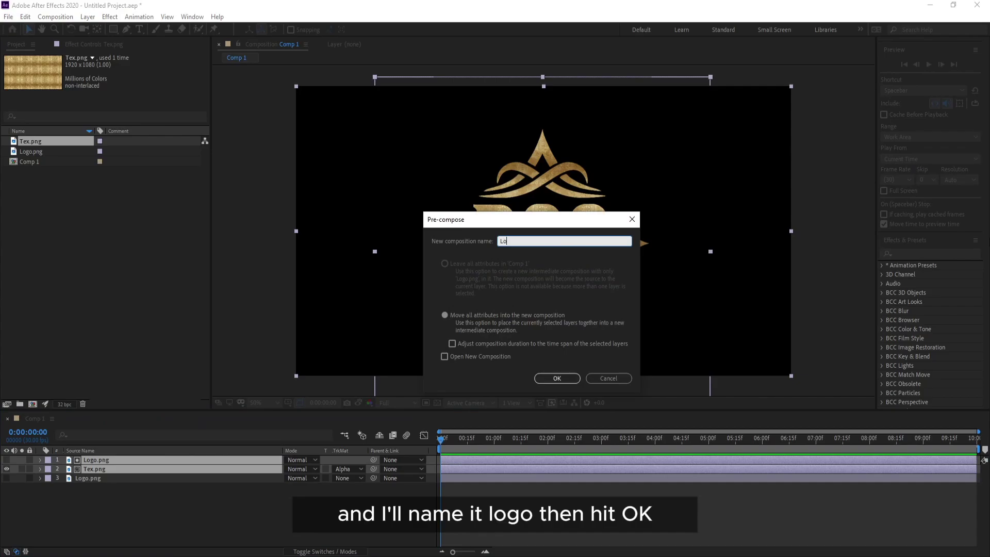
pyautogui.write('go')
pyautogui.press('Return')
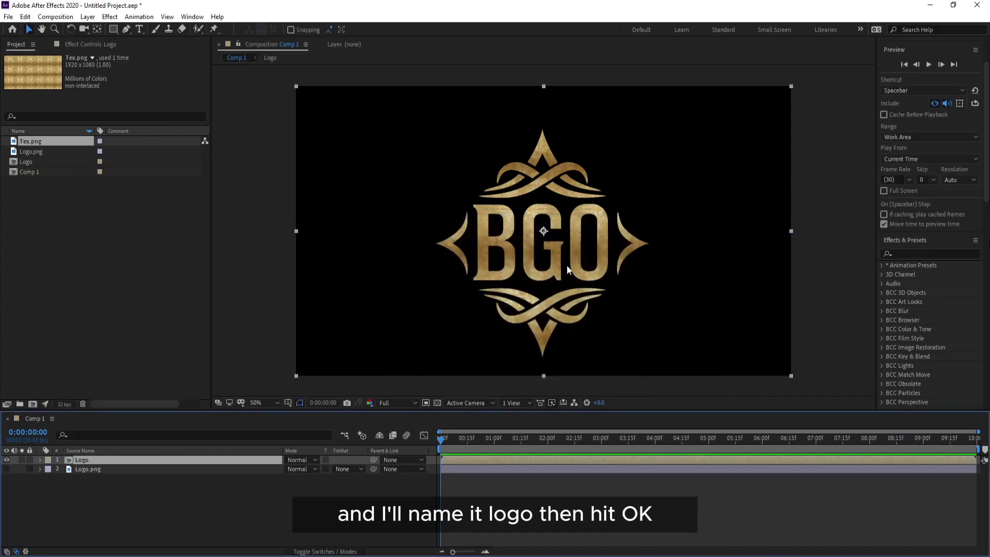
# Duplicate the Logo pre-comp layer and apply the CC Particle World effect to the upper copy
pyautogui.hotkey('ctrl', 'd')
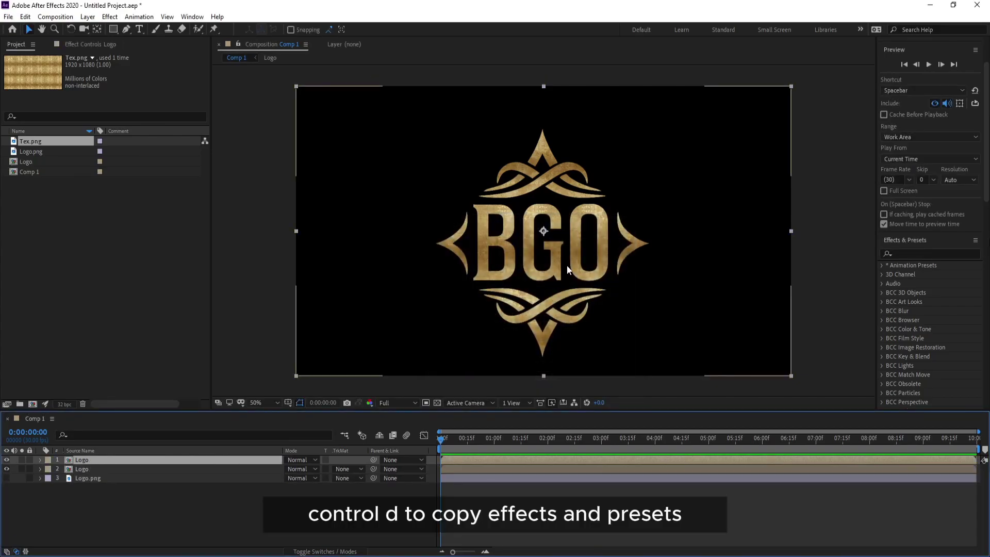
pyautogui.click(908, 252)
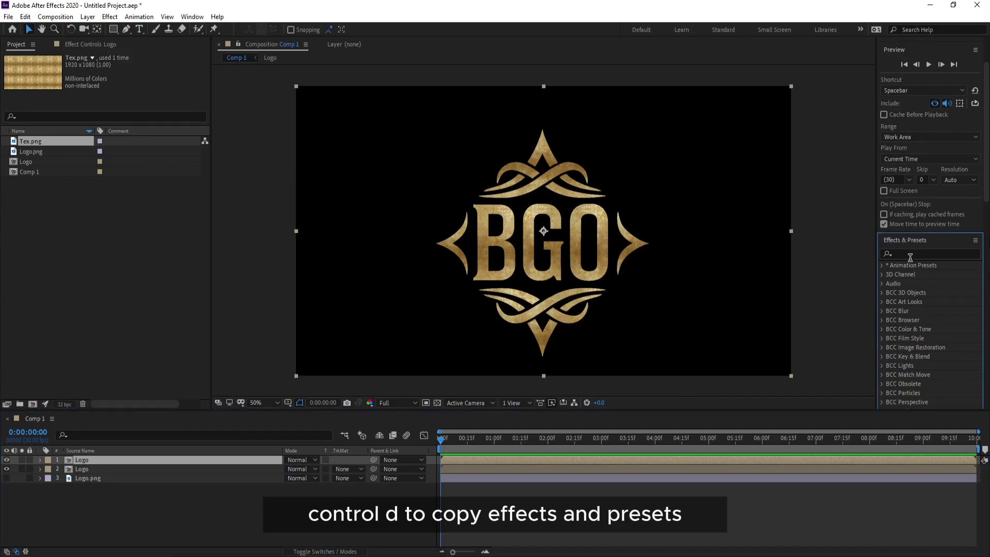
pyautogui.write('c')
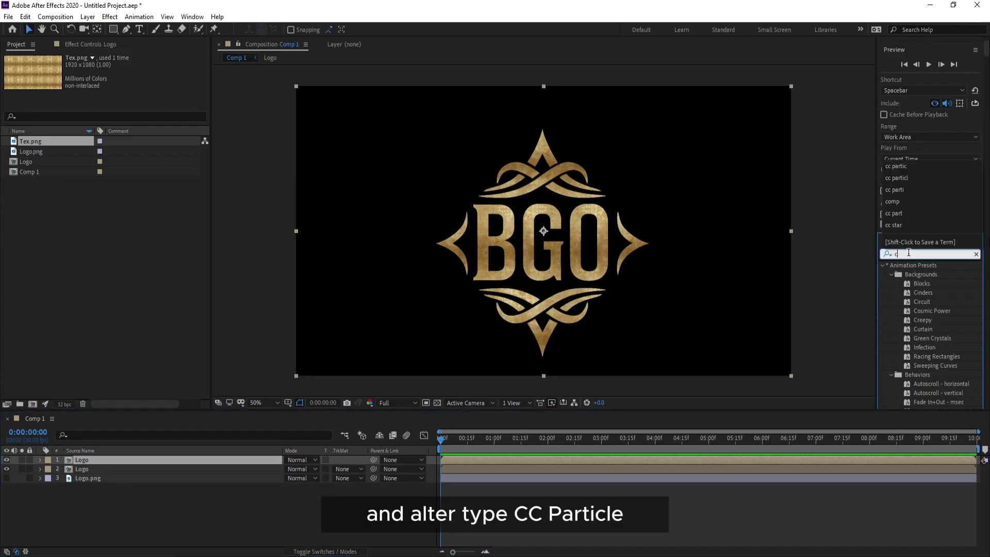
pyautogui.write('c particl')
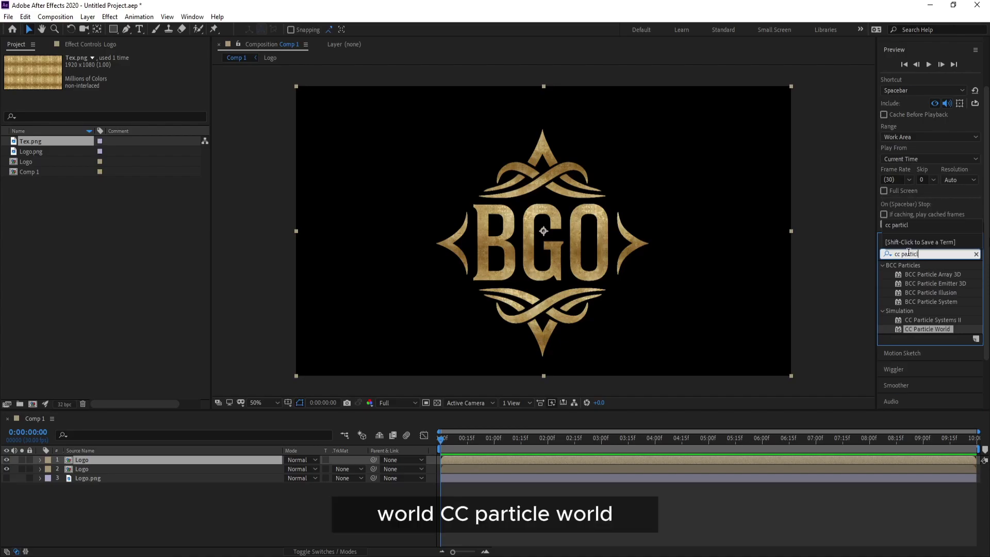
pyautogui.moveTo(922, 330); pyautogui.dragTo(101, 462)
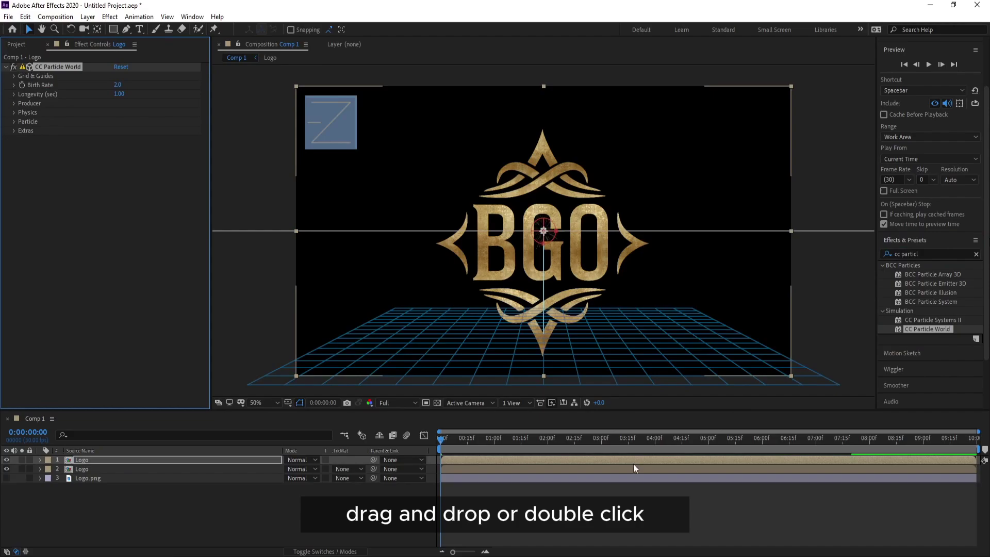
# At 0:00:03:10, turn off the Position, Motion Path, Grid, Horizon and Axis Box guides of CC Particle World, keeping Radius on
pyautogui.moveTo(441, 438); pyautogui.dragTo(619, 450)
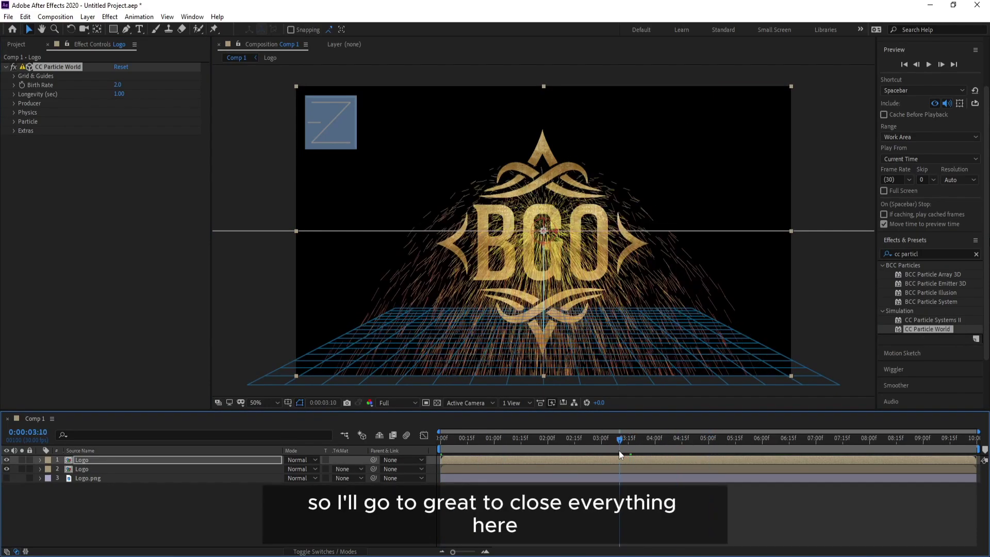
pyautogui.click(15, 76)
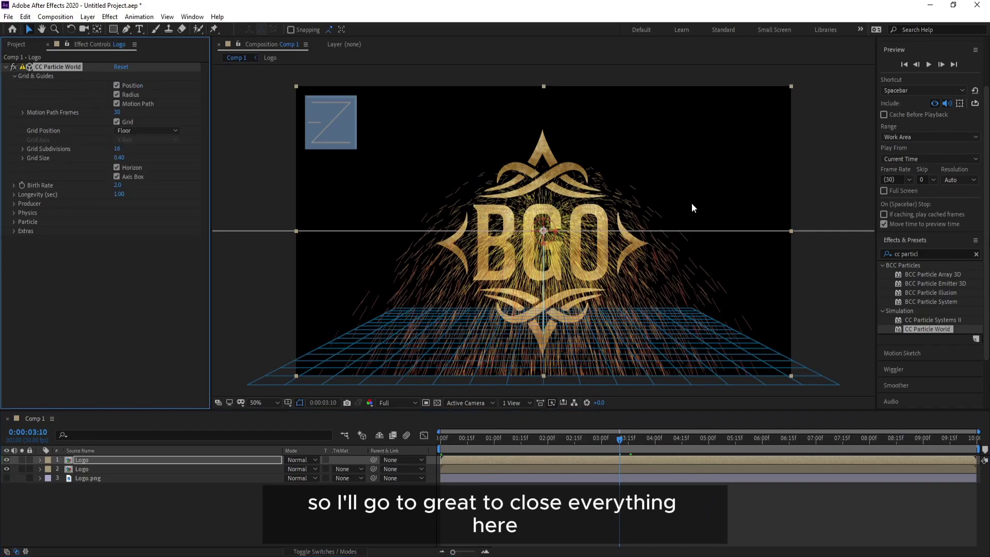
pyautogui.click(117, 85)
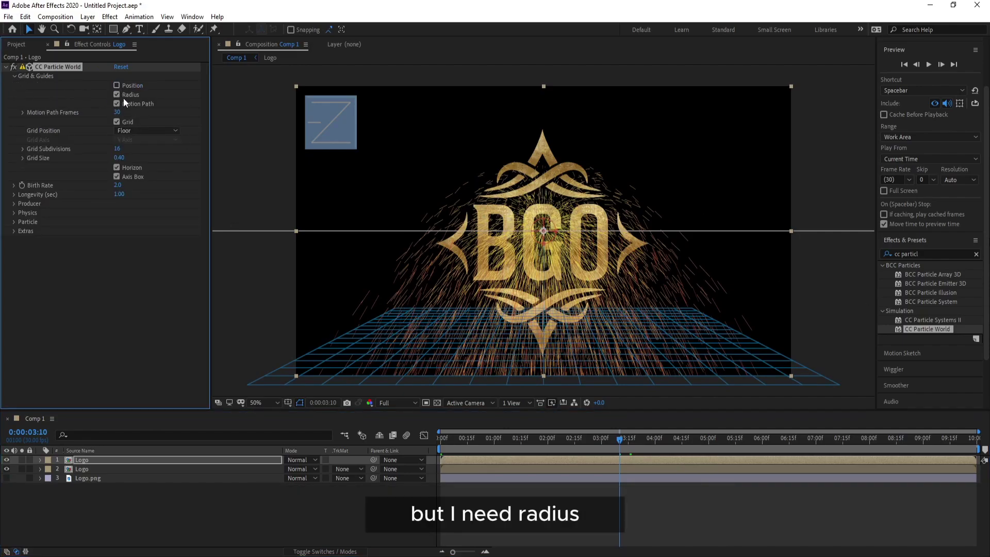
pyautogui.click(116, 103)
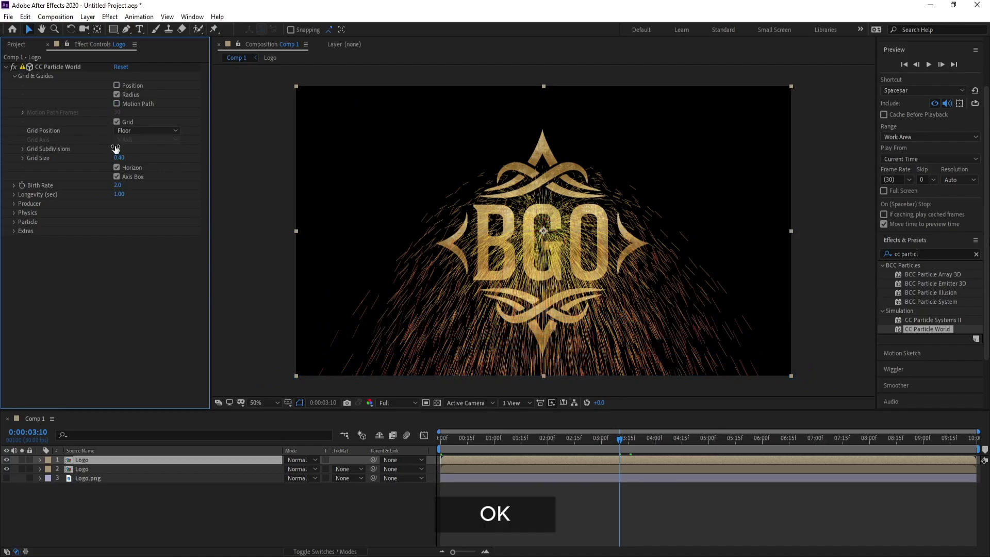
pyautogui.click(116, 122)
pyautogui.click(116, 167)
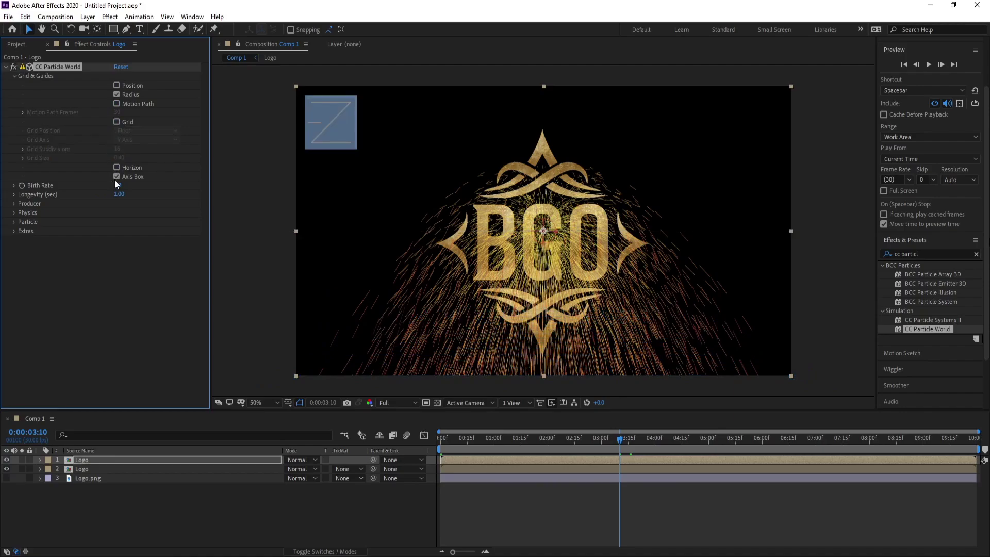
pyautogui.click(116, 176)
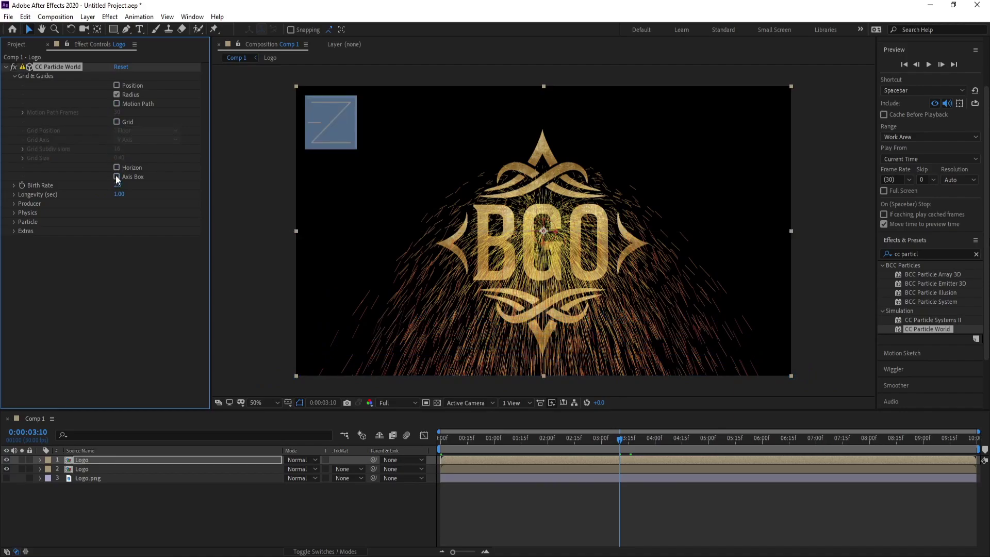
pyautogui.click(7, 68)
# Keyframe the Birth Rate of CC Particle World at the first frame, entering a value of 30000
pyautogui.press('Home')
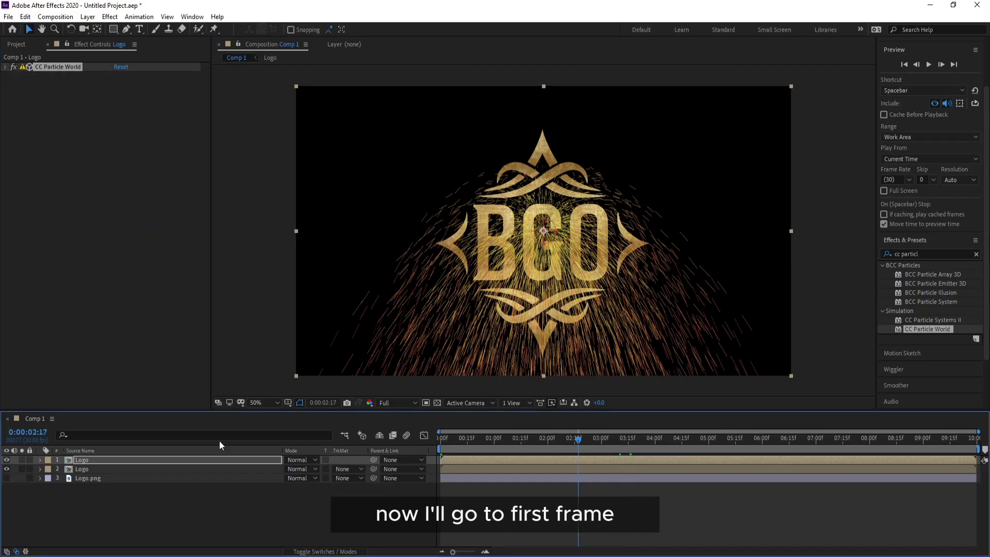
pyautogui.click(6, 68)
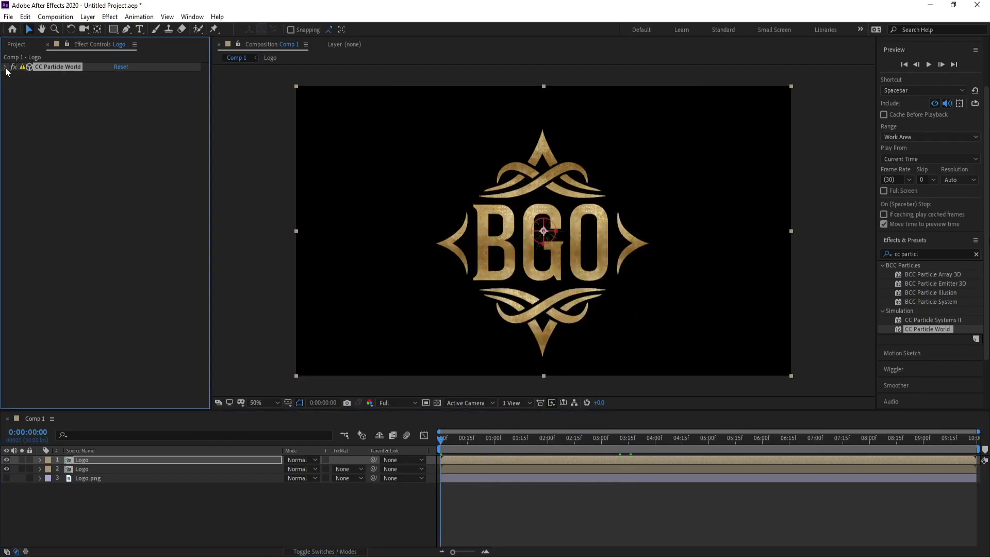
pyautogui.click(13, 76)
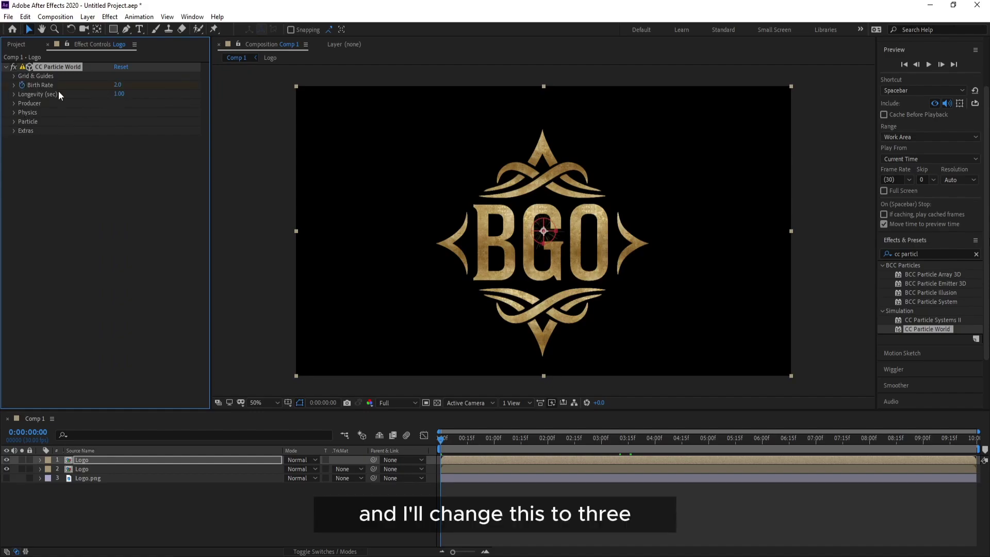
pyautogui.click(119, 85)
pyautogui.write('30')
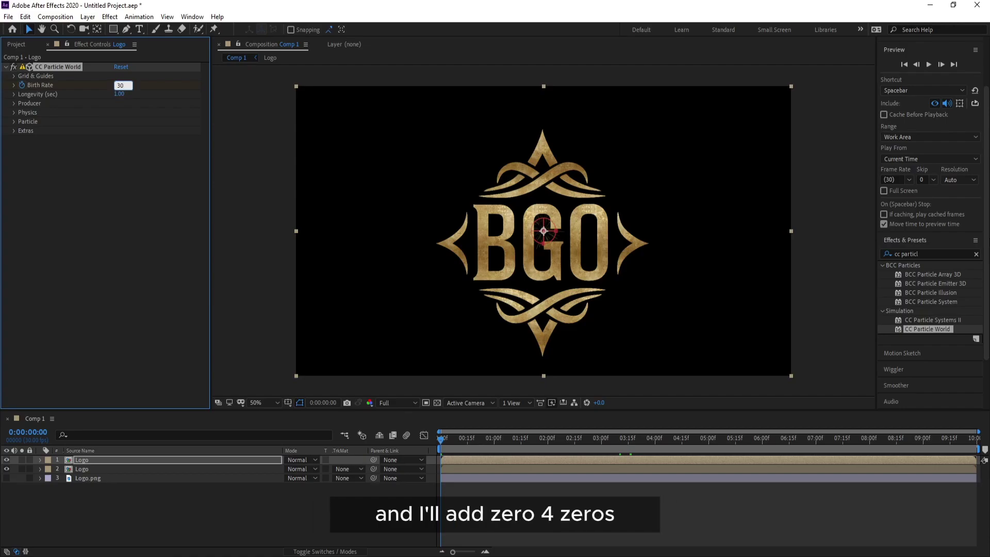
pyautogui.write('000')
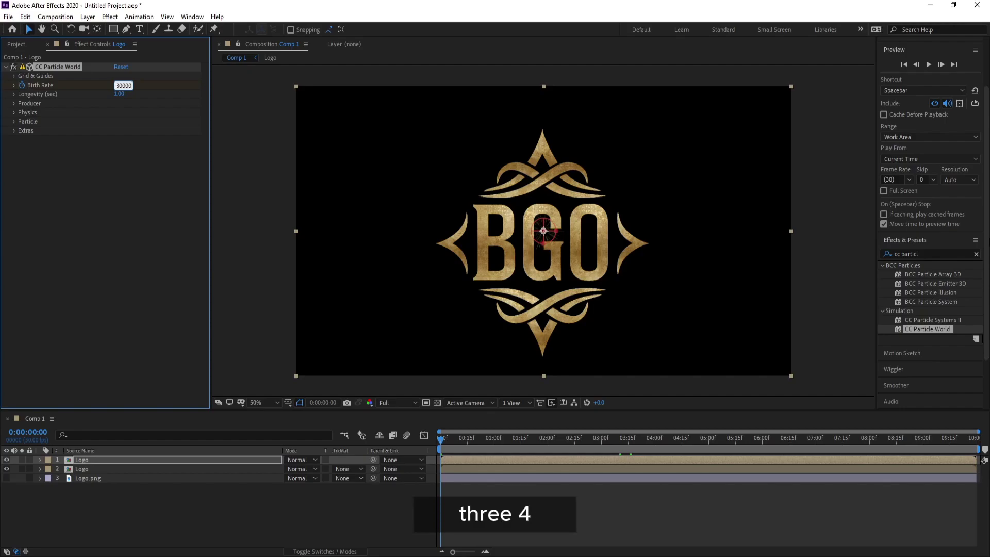
pyautogui.press('Return')
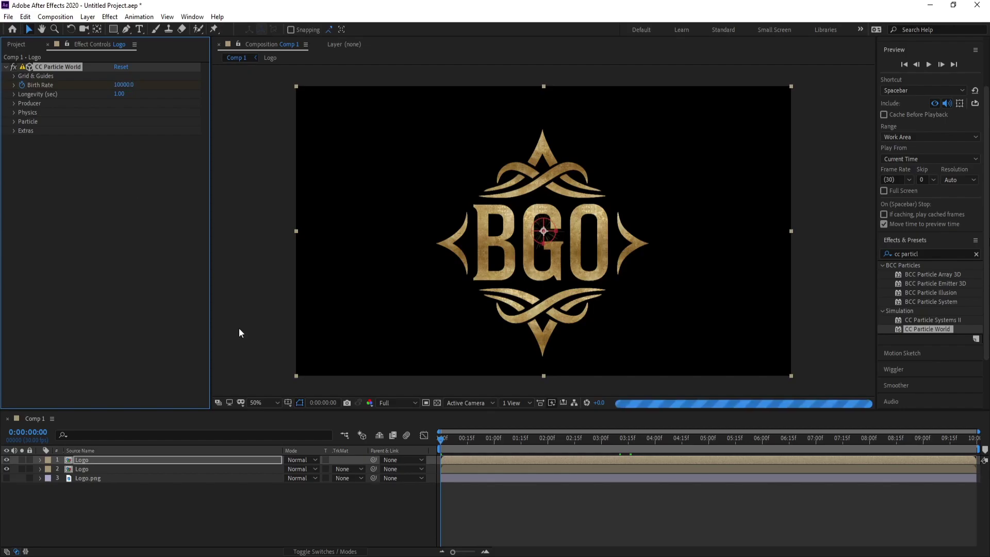
# Move one frame forward to 0:00:00:01 and set the Birth Rate to 0
pyautogui.moveTo(454, 552); pyautogui.dragTo(474, 552)
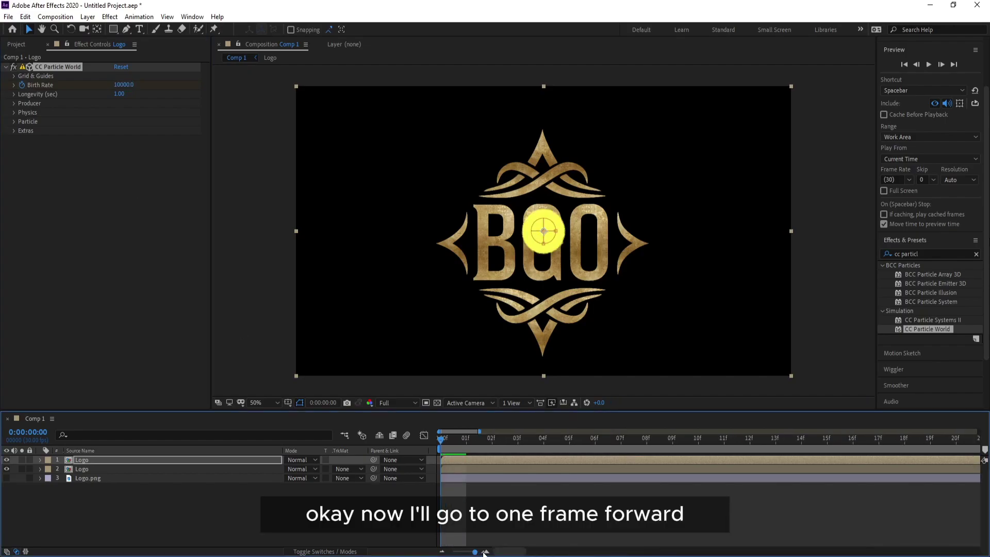
pyautogui.click(466, 441)
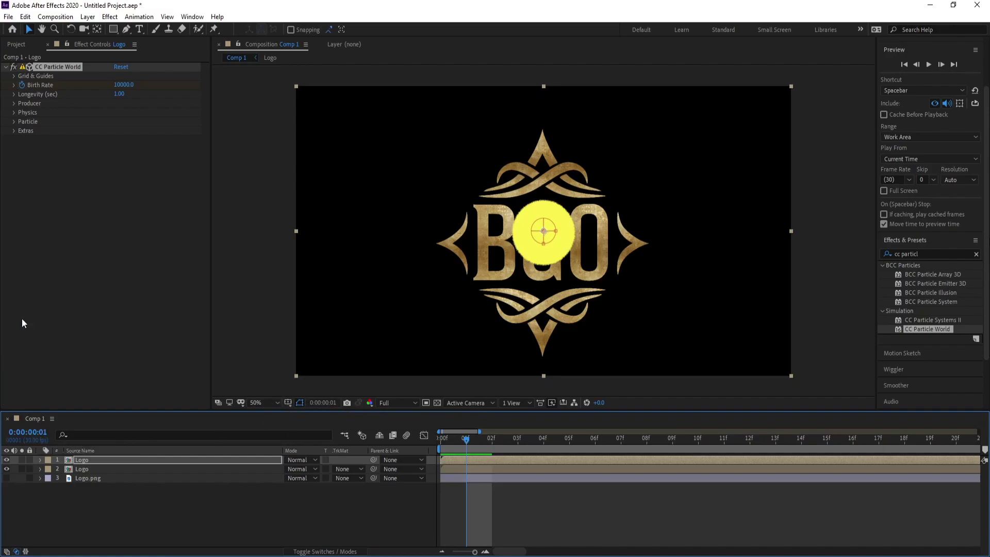
pyautogui.click(119, 85)
pyautogui.write('0')
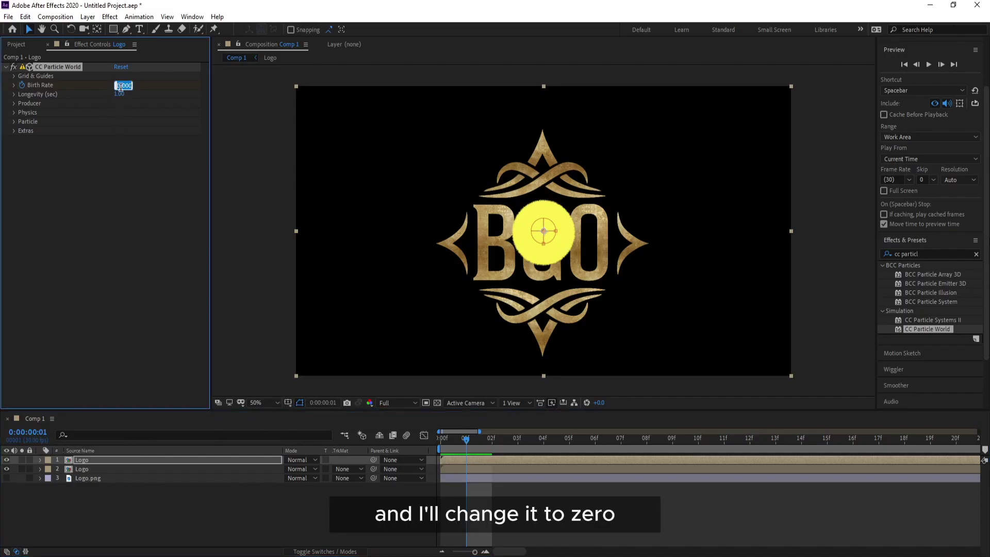
pyautogui.press('Return')
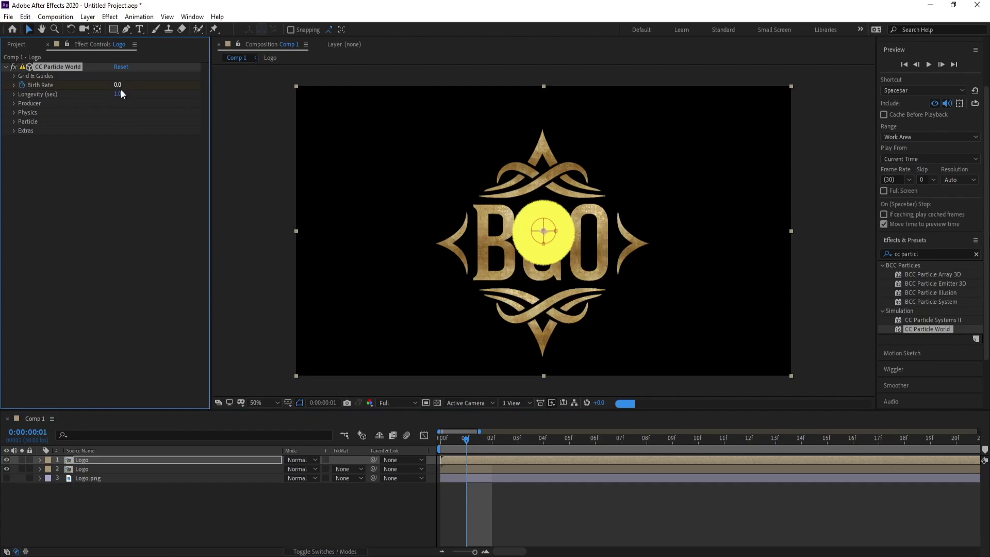
# Set the particles' Longevity to 50 seconds
pyautogui.click(114, 94)
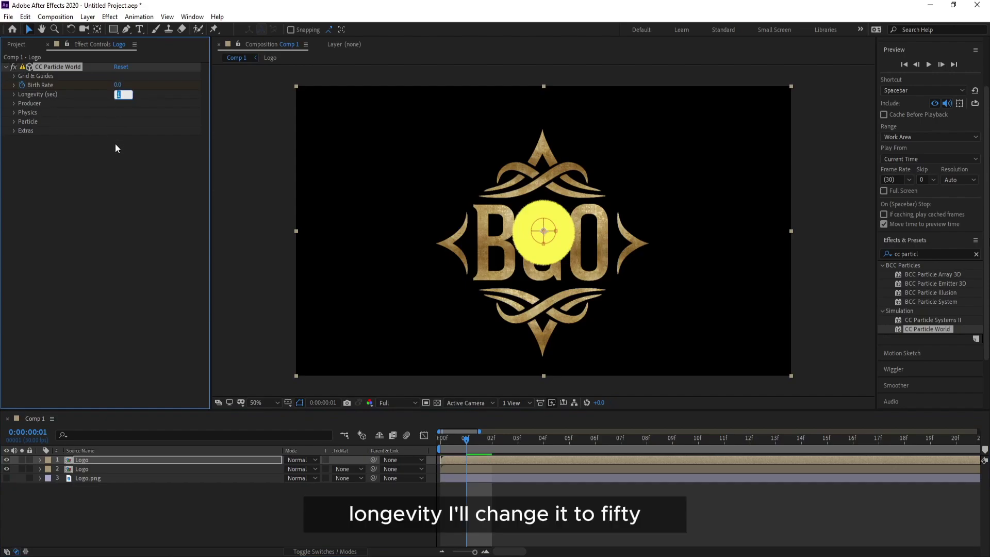
pyautogui.write('50')
pyautogui.press('Return')
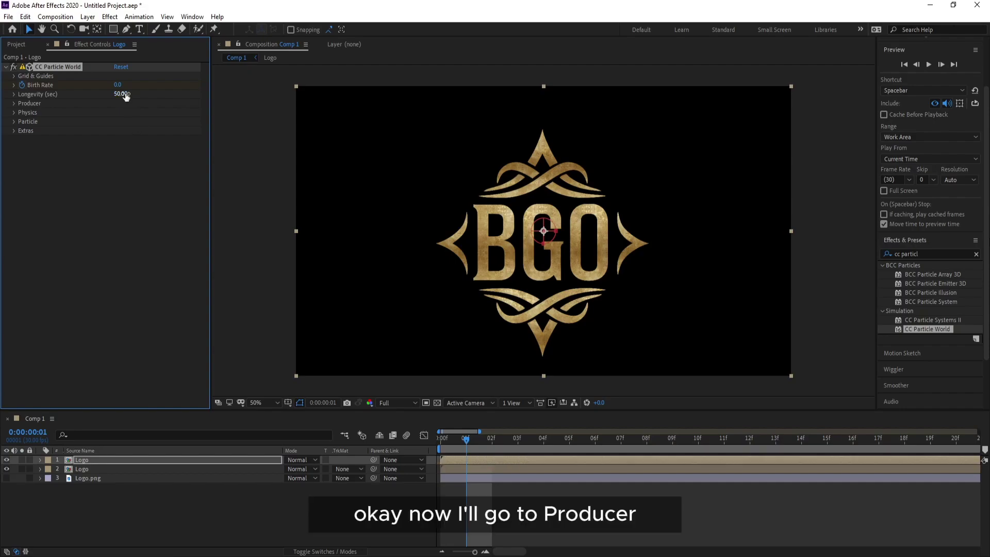
# Enlarge the Producer to cover the composition, with Radius X about 0.505 and Radius Y about 0.285
pyautogui.click(14, 103)
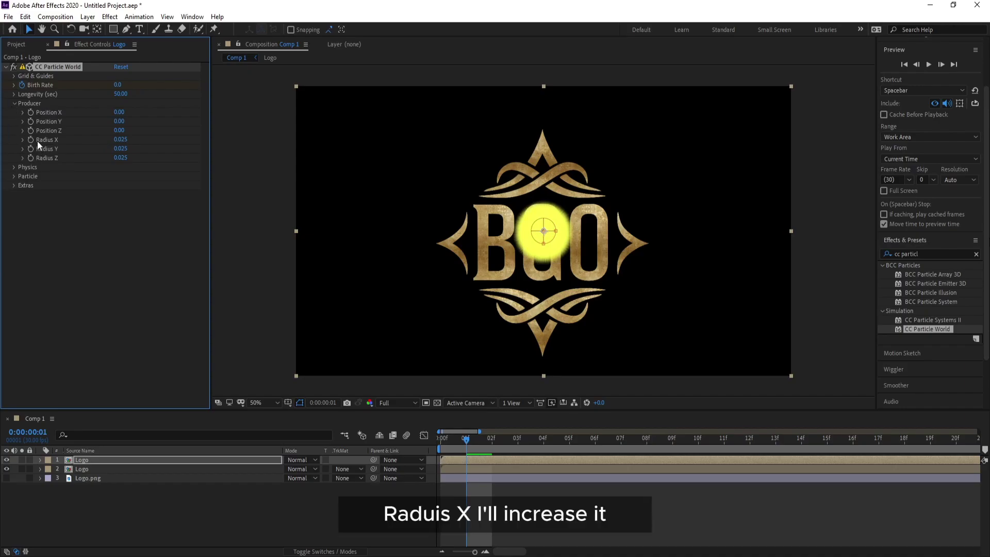
pyautogui.moveTo(118, 140); pyautogui.dragTo(152, 146)
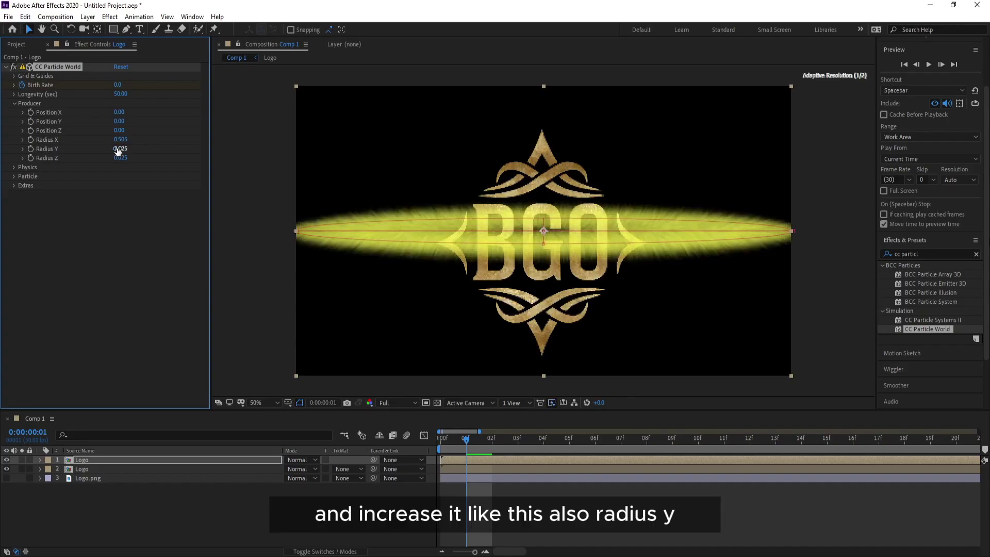
pyautogui.moveTo(121, 148); pyautogui.dragTo(135, 151)
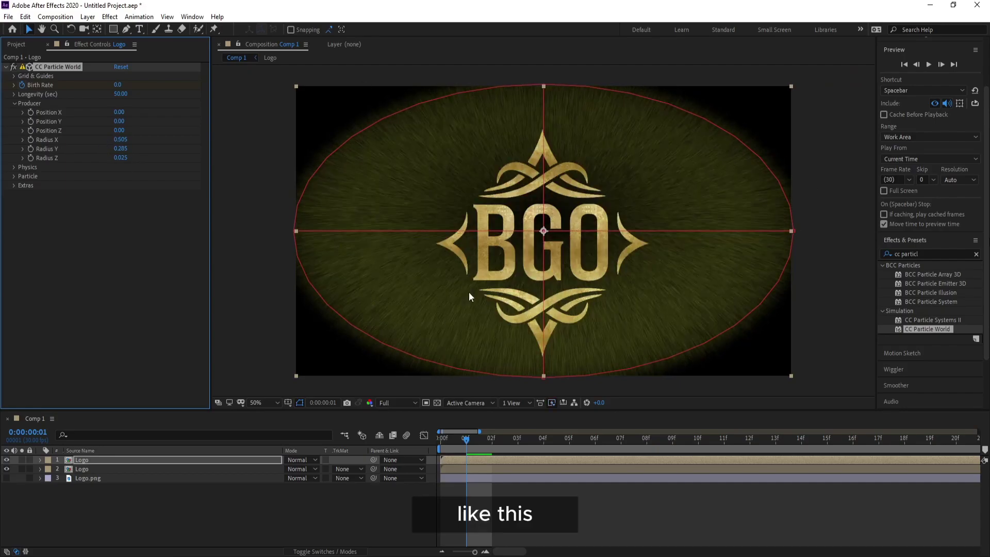
pyautogui.click(12, 105)
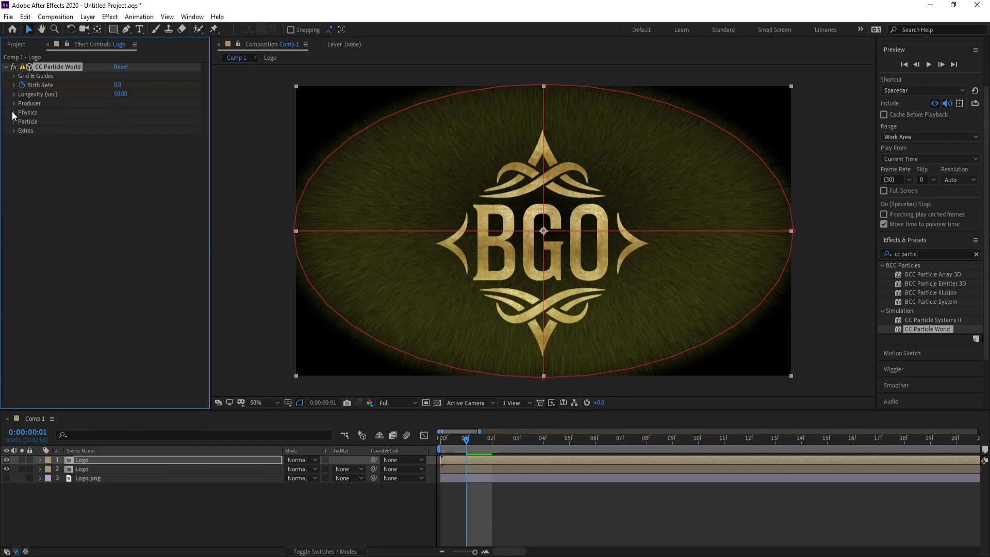
# Set the Velocity, Gravity, Extra and Extra Angle values of the particle Physics to 0
pyautogui.click(12, 113)
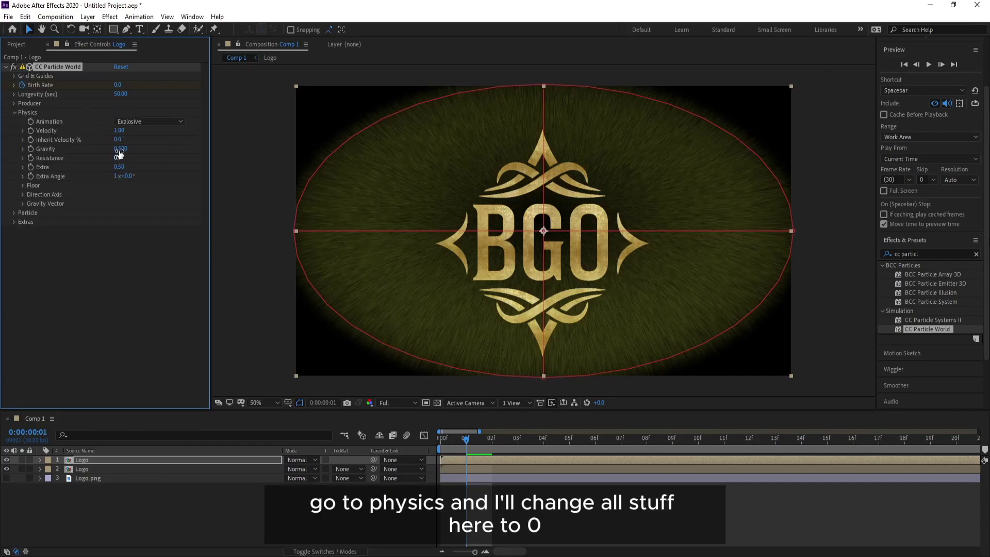
pyautogui.click(119, 130)
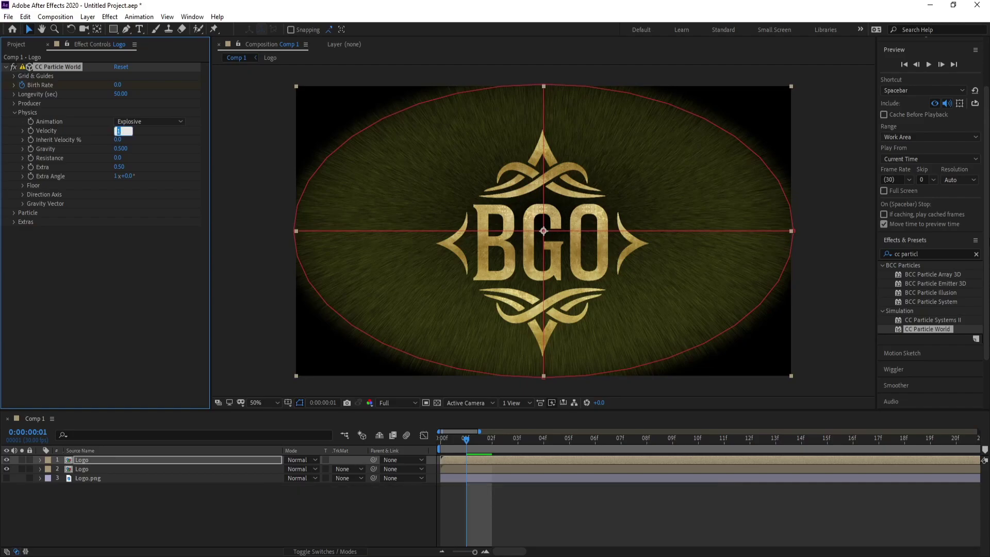
pyautogui.write('0')
pyautogui.click(118, 149)
pyautogui.write('0')
pyautogui.click(119, 167)
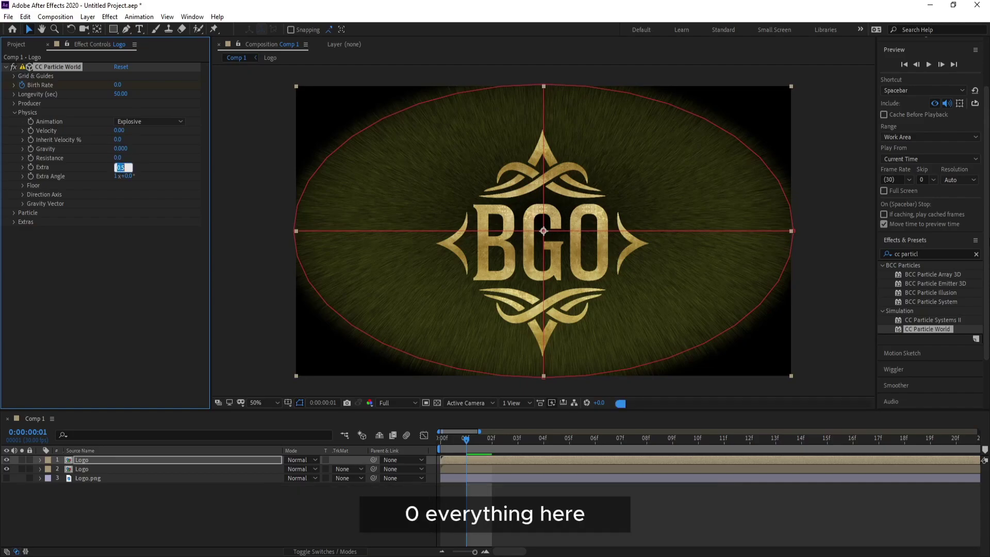
pyautogui.write('0')
pyautogui.click(119, 176)
pyautogui.write('0')
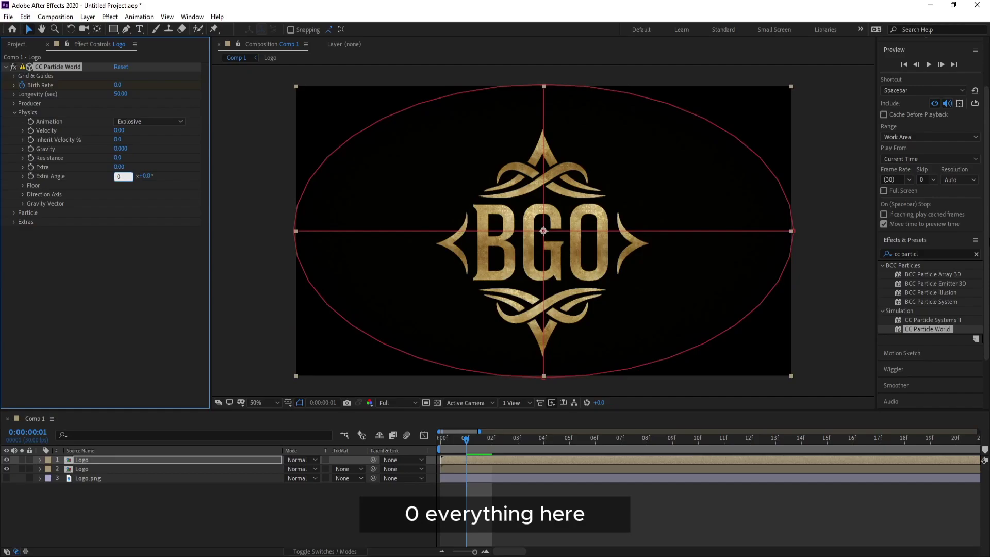
pyautogui.press('Return')
pyautogui.click(14, 112)
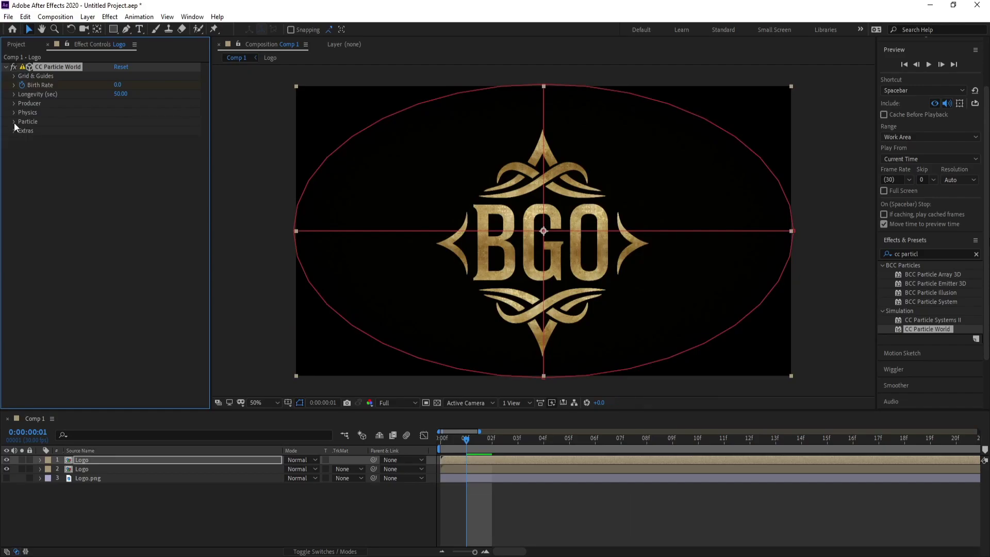
# Change the Particle Type to QuadPolygon and set the Death Size to 0
pyautogui.click(15, 122)
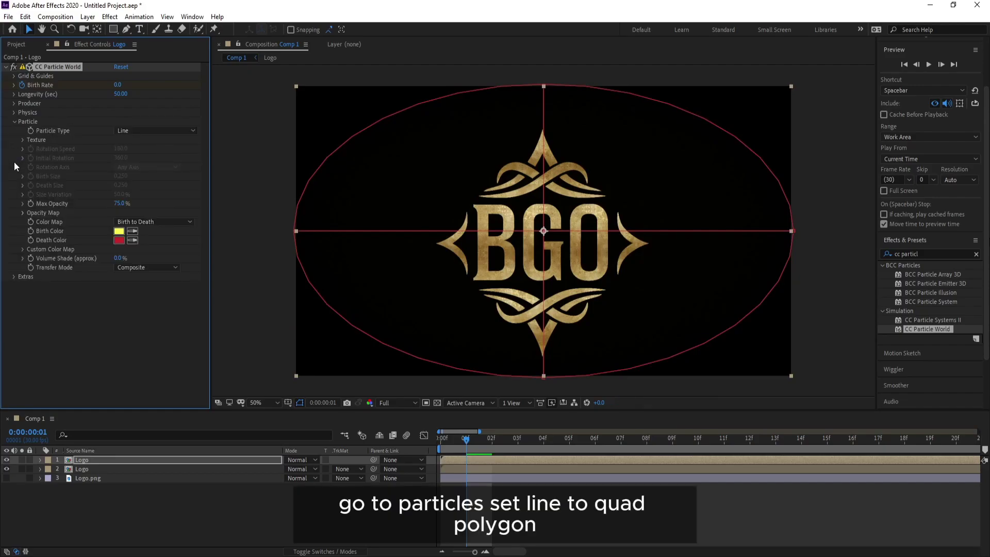
pyautogui.click(128, 131)
pyautogui.click(161, 255)
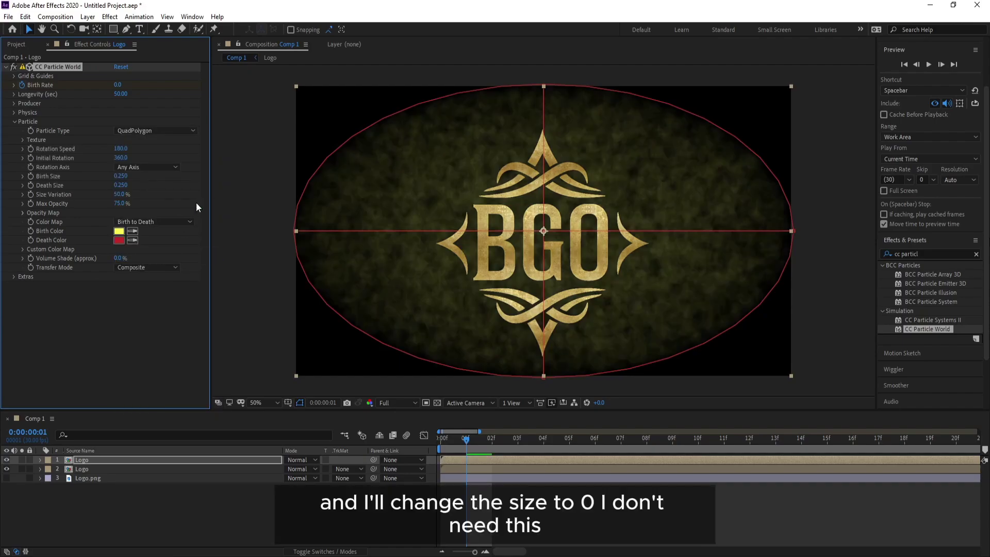
pyautogui.click(121, 185)
pyautogui.press('Return')
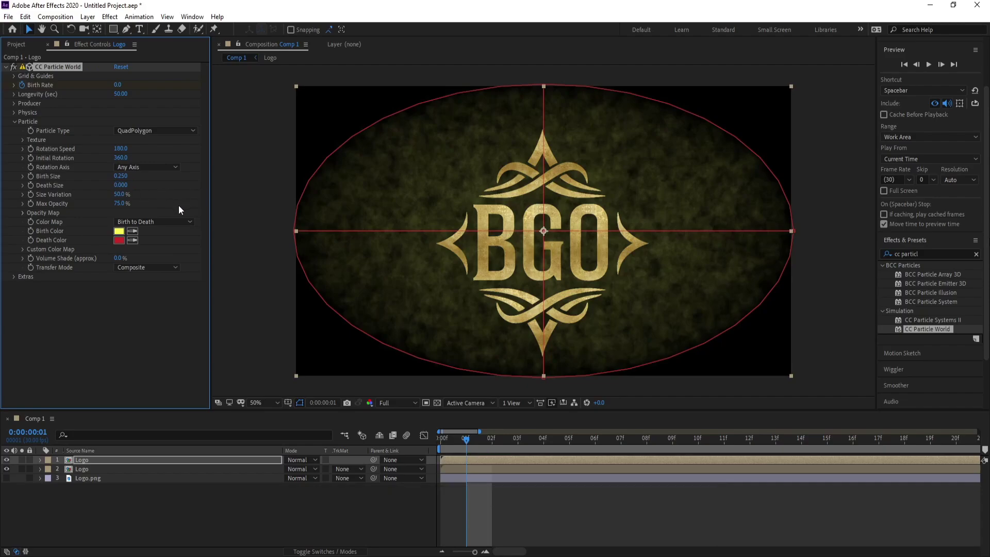
# Set the particles' Color Map to Origin Constant and fill the Opacity Map completely to full opacity
pyautogui.click(150, 222)
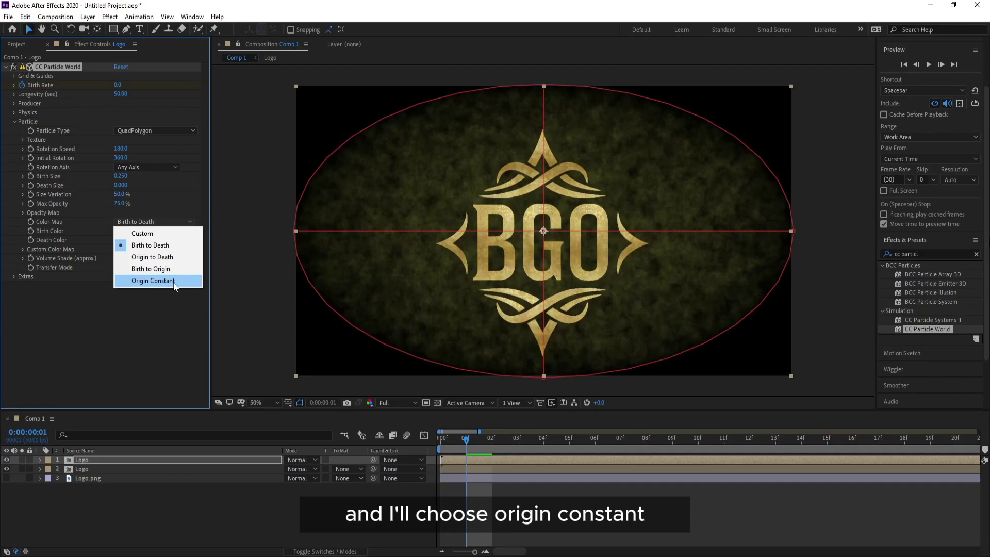
pyautogui.click(153, 281)
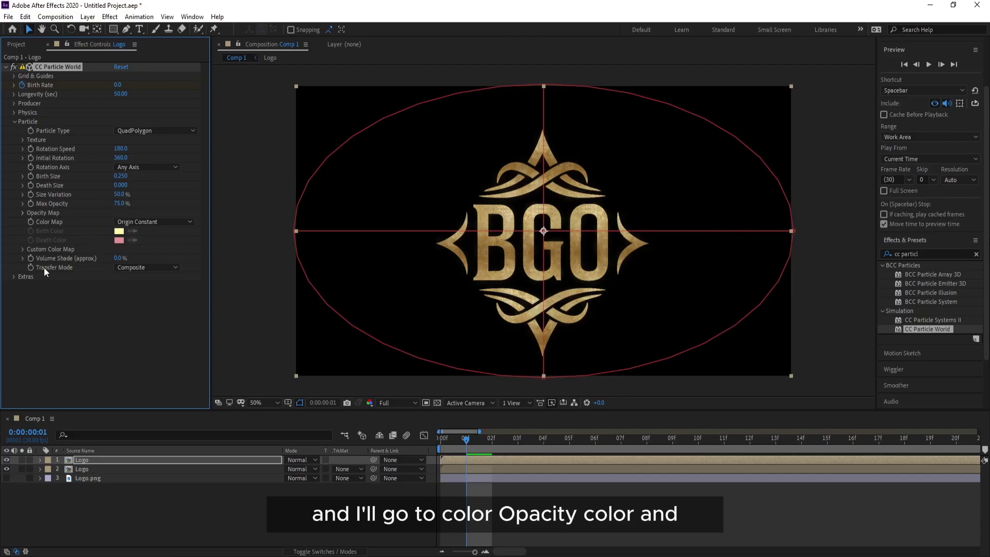
pyautogui.click(23, 212)
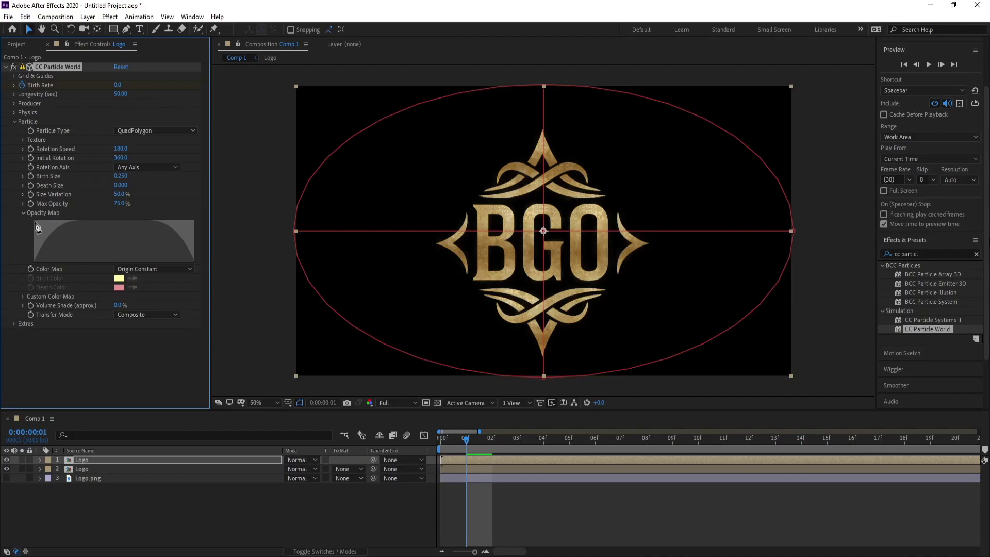
pyautogui.moveTo(36, 227)
pyautogui.mouseDown()
pyautogui.moveTo(163, 226)
pyautogui.moveTo(199, 216)
pyautogui.moveTo(22, 222)
pyautogui.mouseUp()
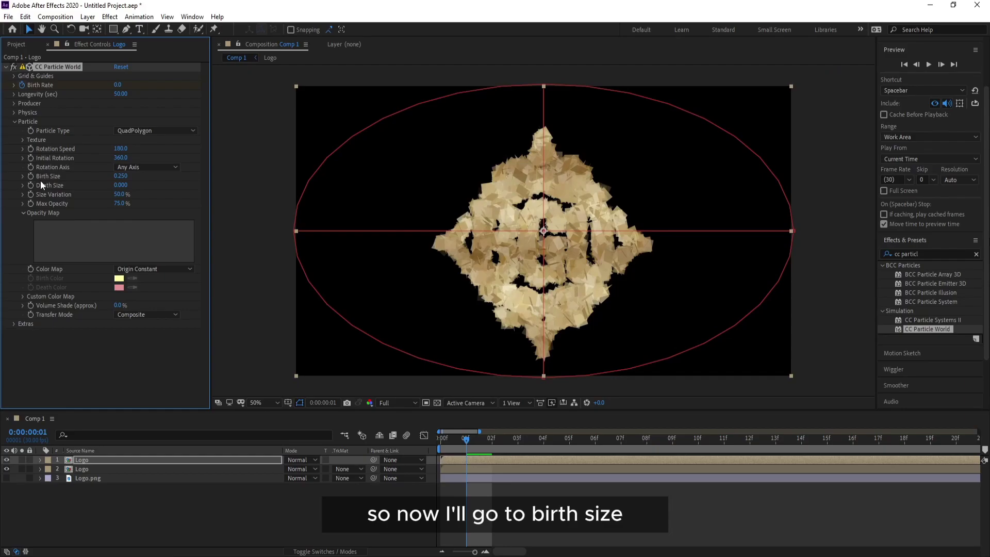
# Try a particle Birth Size of 0.03
pyautogui.click(122, 176)
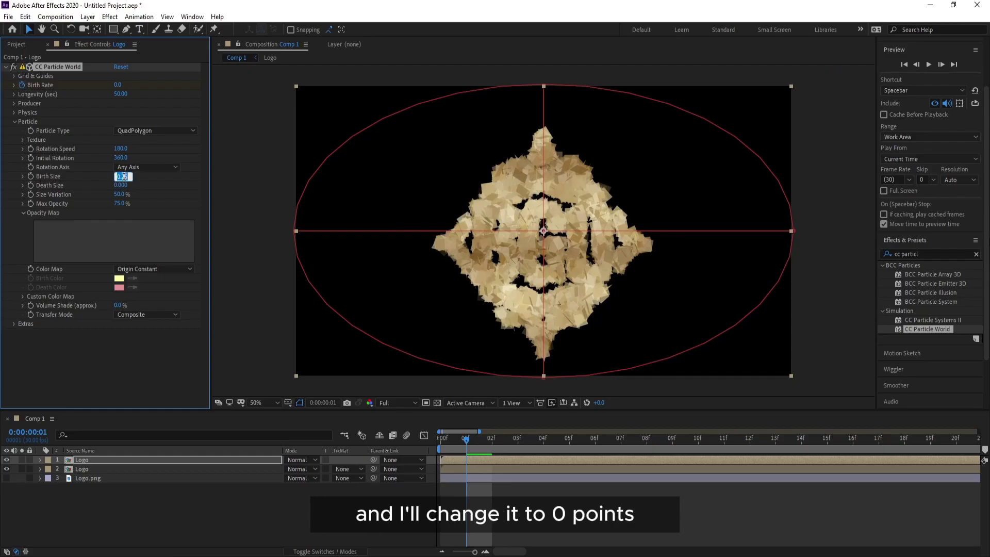
pyautogui.moveTo(122, 177); pyautogui.dragTo(154, 180)
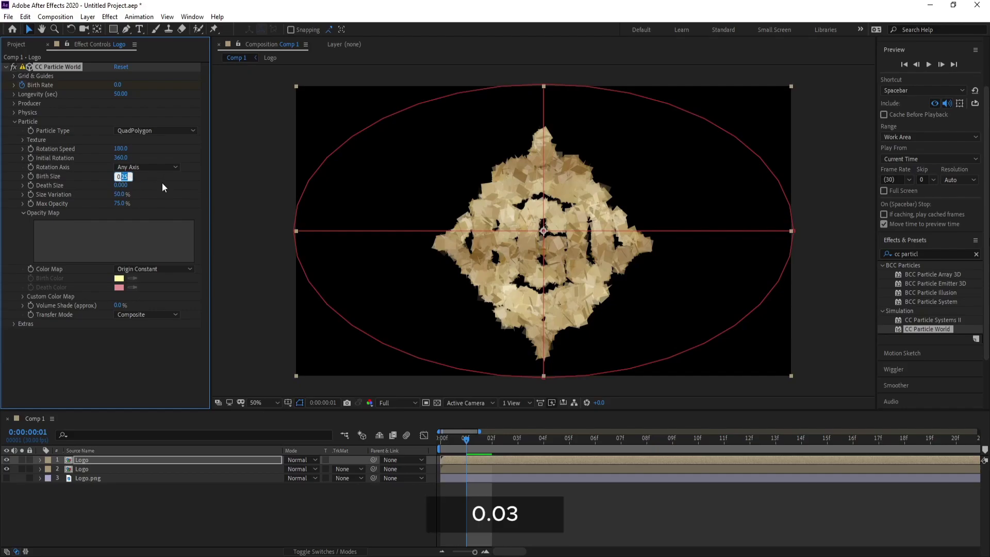
pyautogui.write('03')
pyautogui.press('Return')
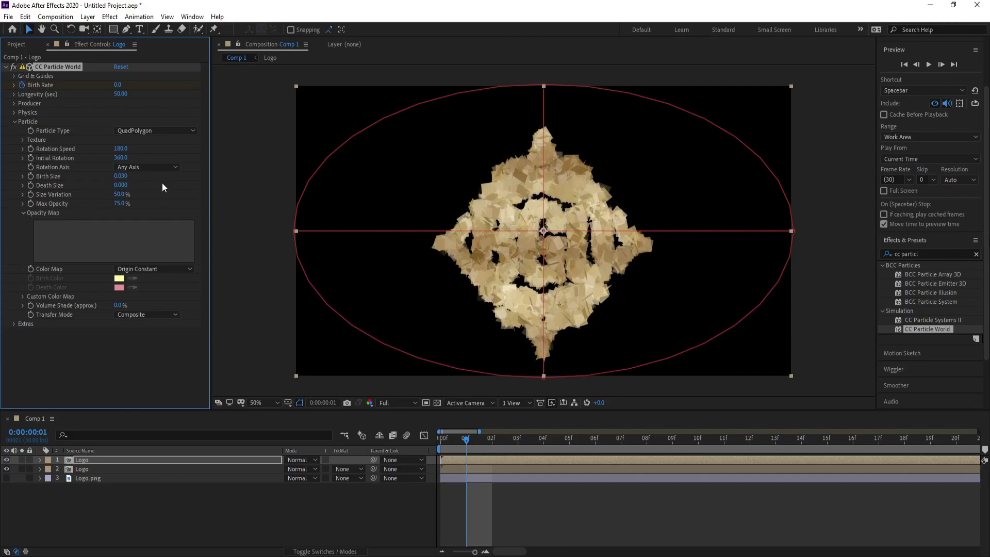
# Set the Birth Size to 0.04 and deselect the layer to inspect the particle-covered logo up close without guides
pyautogui.click(125, 176)
pyautogui.click(126, 177)
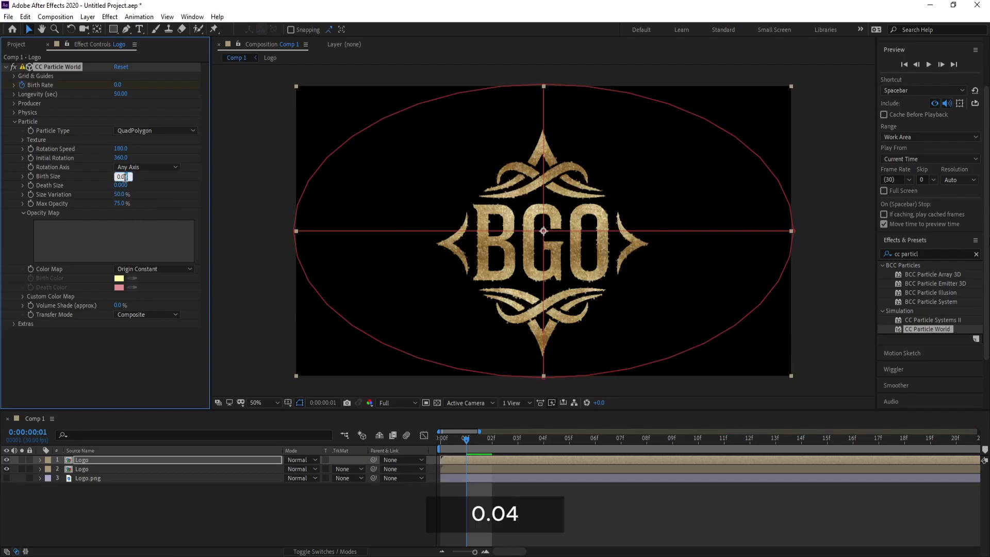
pyautogui.write('4')
pyautogui.press('Return')
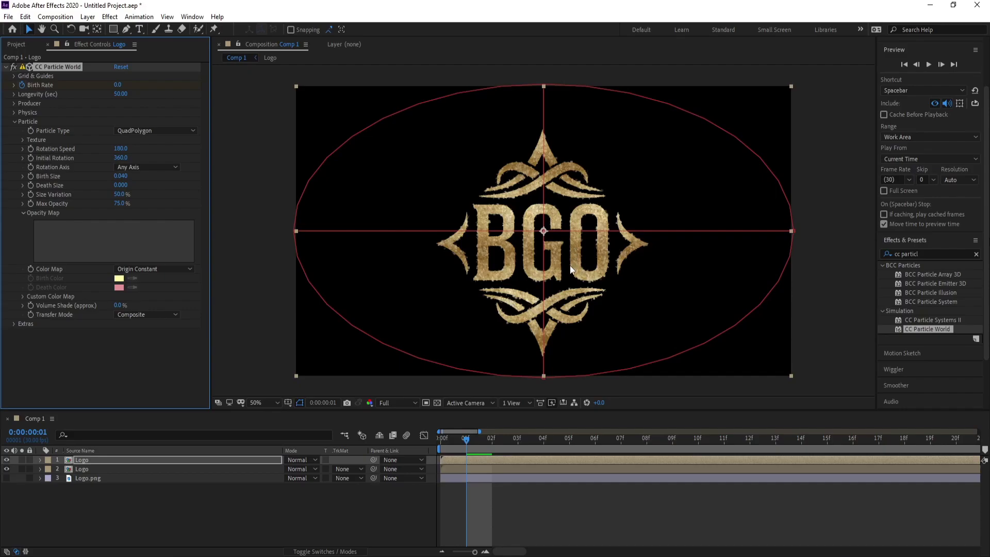
pyautogui.scroll(1, 529, 294)
pyautogui.scroll(-3, 529, 295)
pyautogui.scroll(2, 529, 295)
pyautogui.scroll(2, 531, 297)
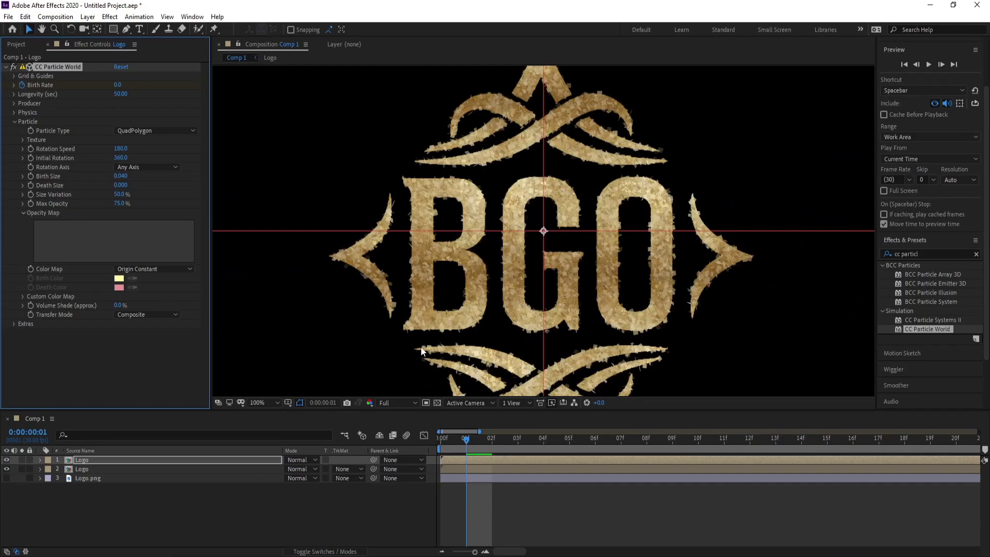
pyautogui.click(81, 518)
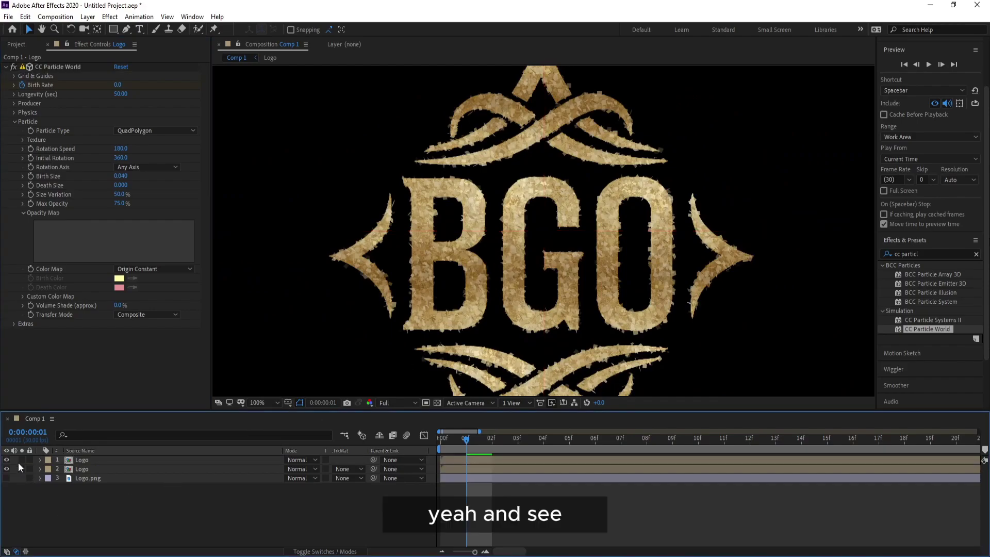
# Compare the particle layer on its own with the full logo, and set the particles' Transfer Mode to Screen
pyautogui.click(21, 460)
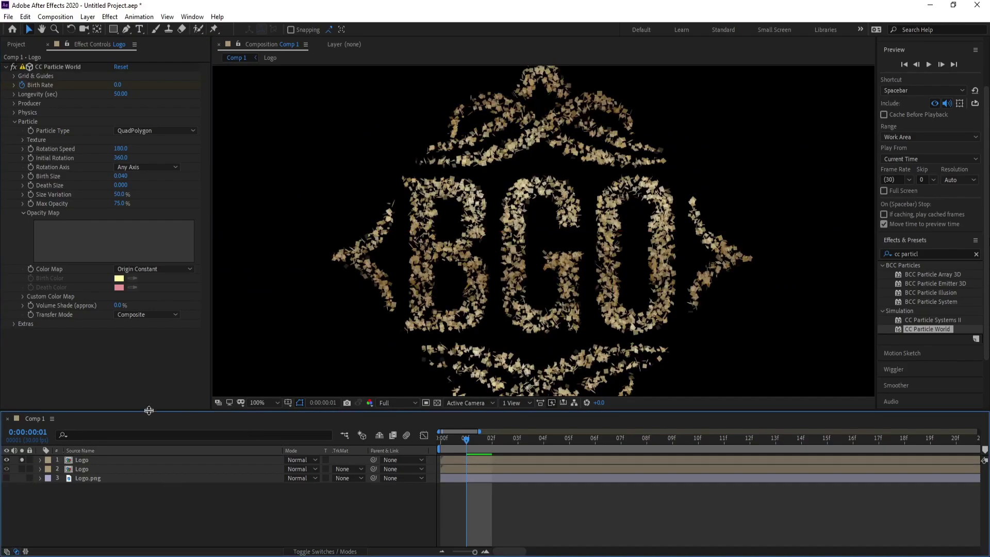
pyautogui.click(21, 460)
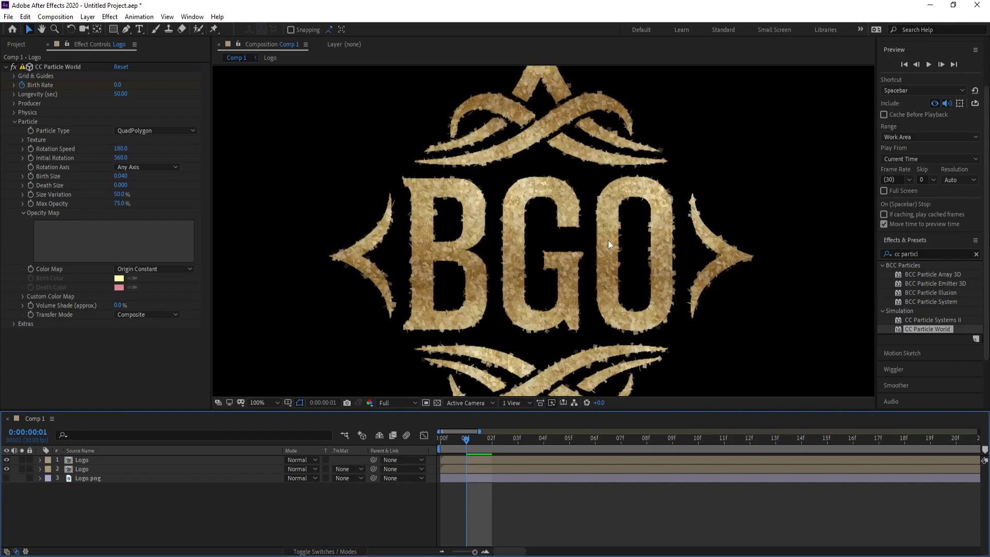
pyautogui.press(',')
pyautogui.press(',')
pyautogui.press(',')
pyautogui.press(',')
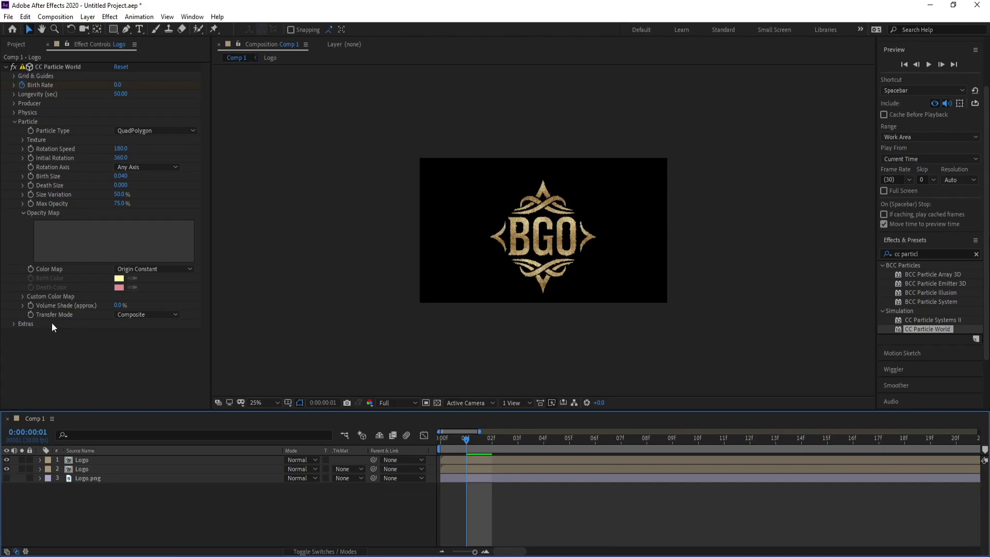
pyautogui.click(134, 314)
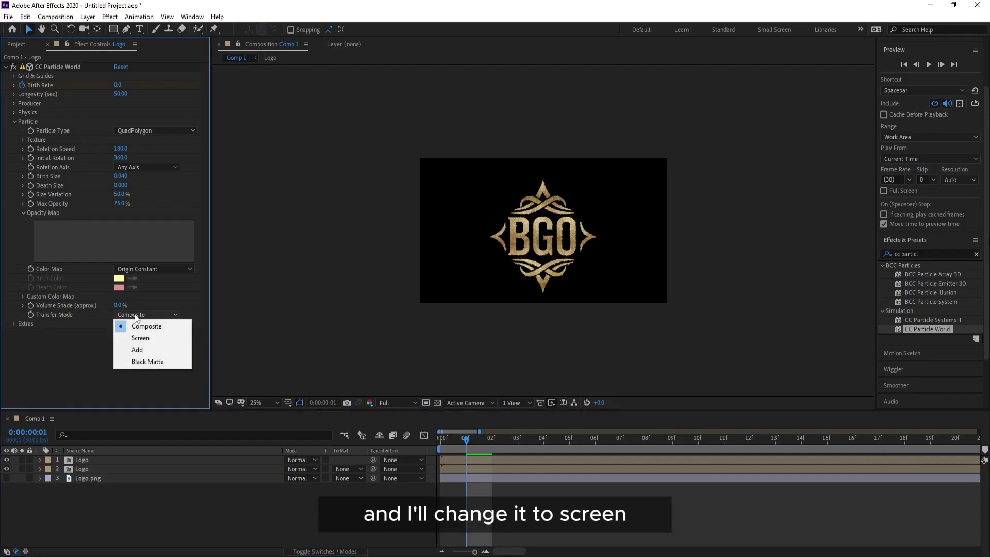
pyautogui.click(140, 337)
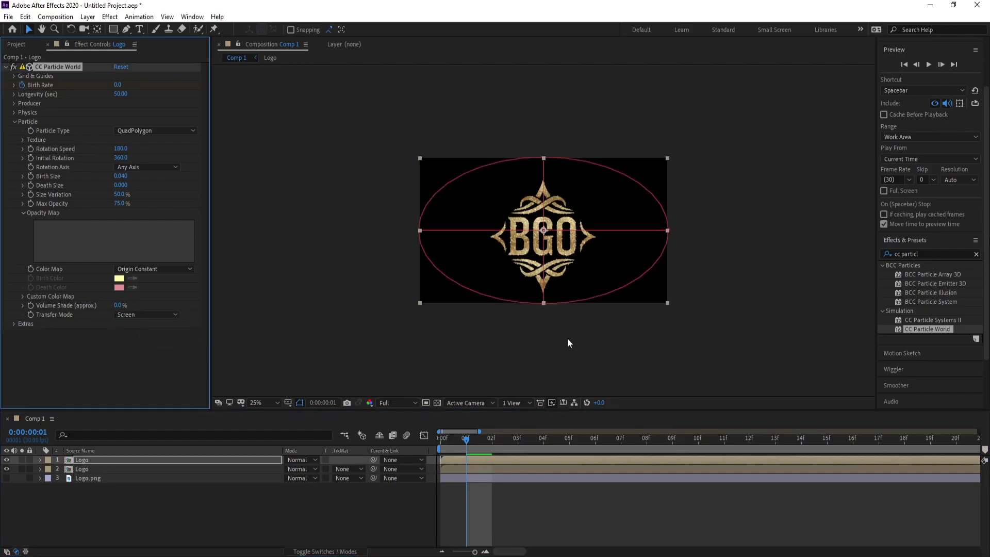
# Turn off the Radius guide in CC Particle World's Grid & Guides and inspect the logo up close
pyautogui.click(14, 76)
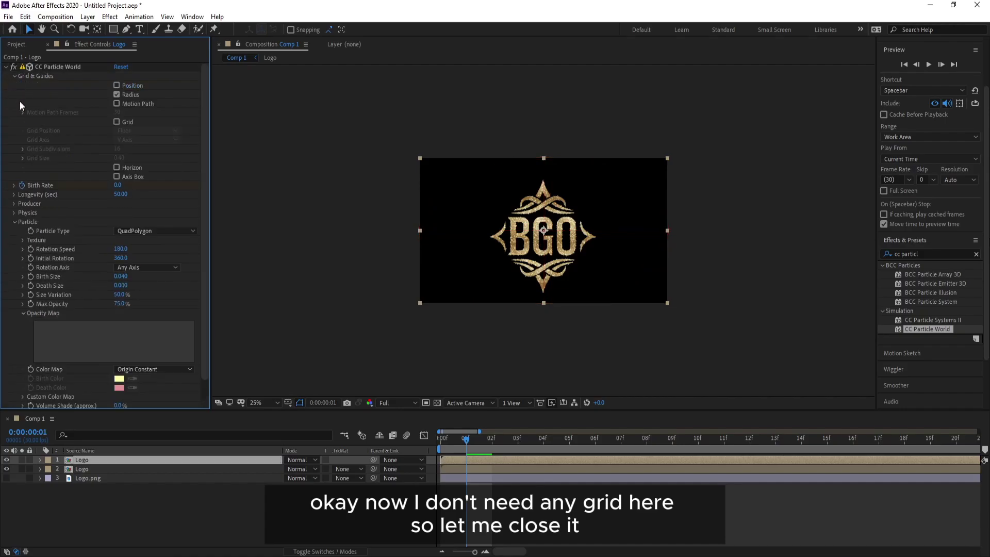
pyautogui.click(117, 95)
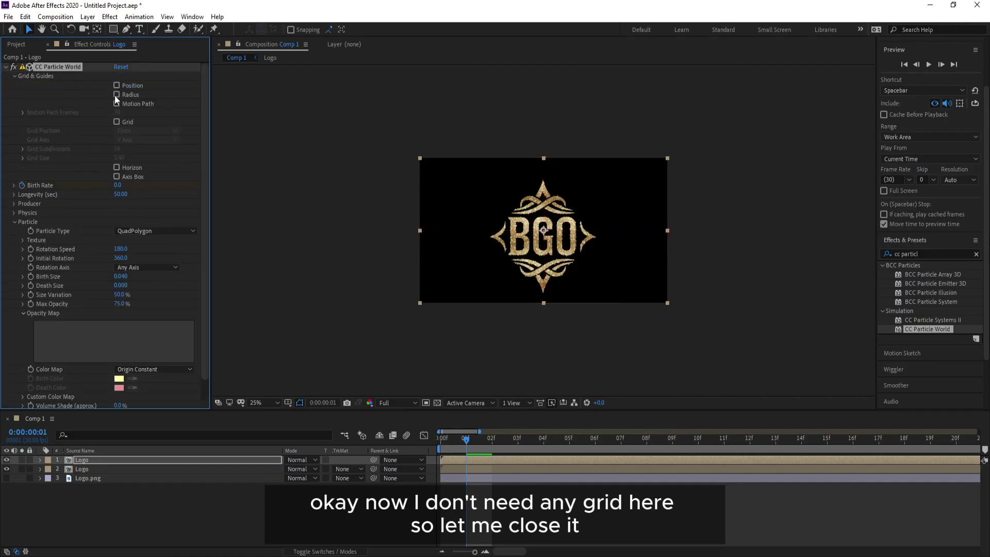
pyautogui.click(14, 76)
pyautogui.scroll(4, 611, 306)
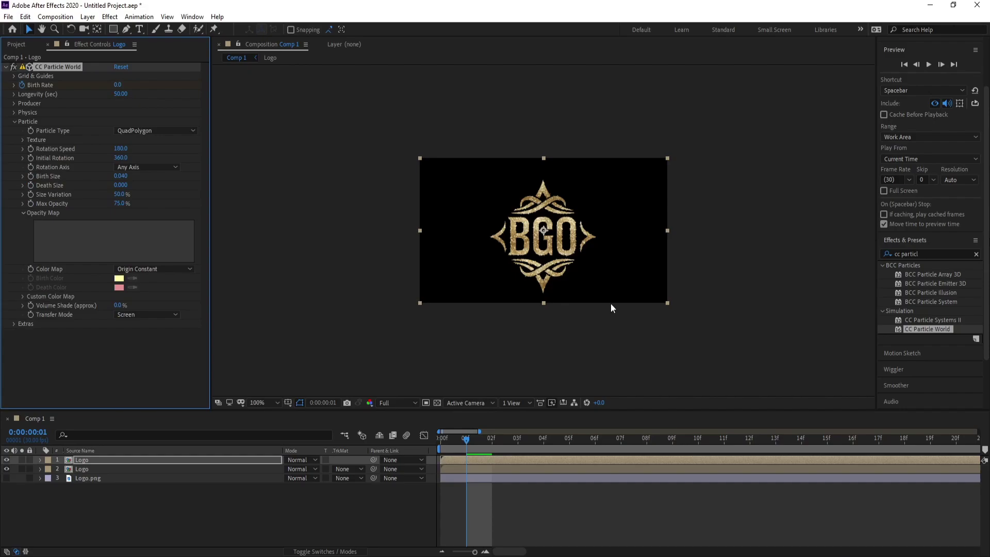
pyautogui.scroll(-1, 612, 306)
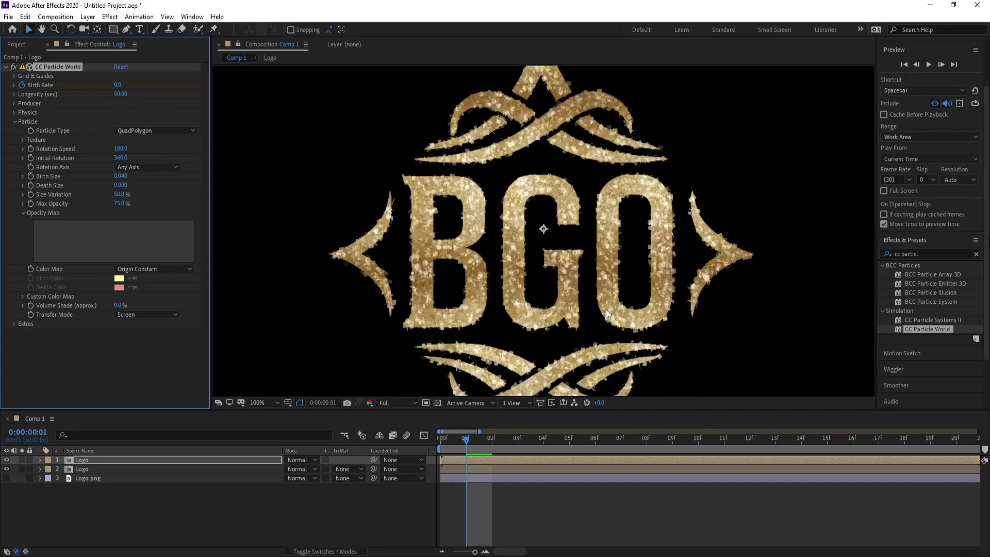
# Search the effects for "simpl" and apply Simple Choker to the top Logo layer
pyautogui.click(943, 253)
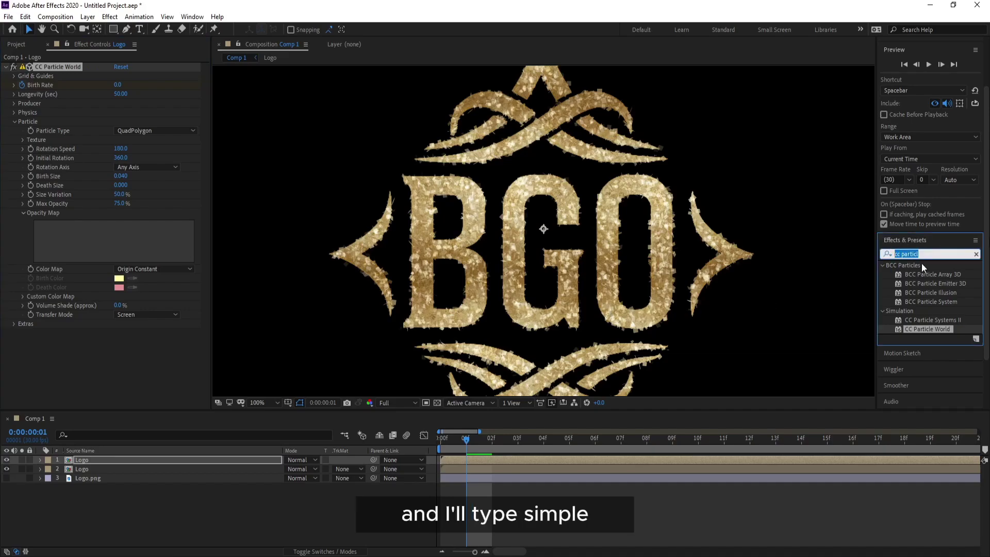
pyautogui.write('sim')
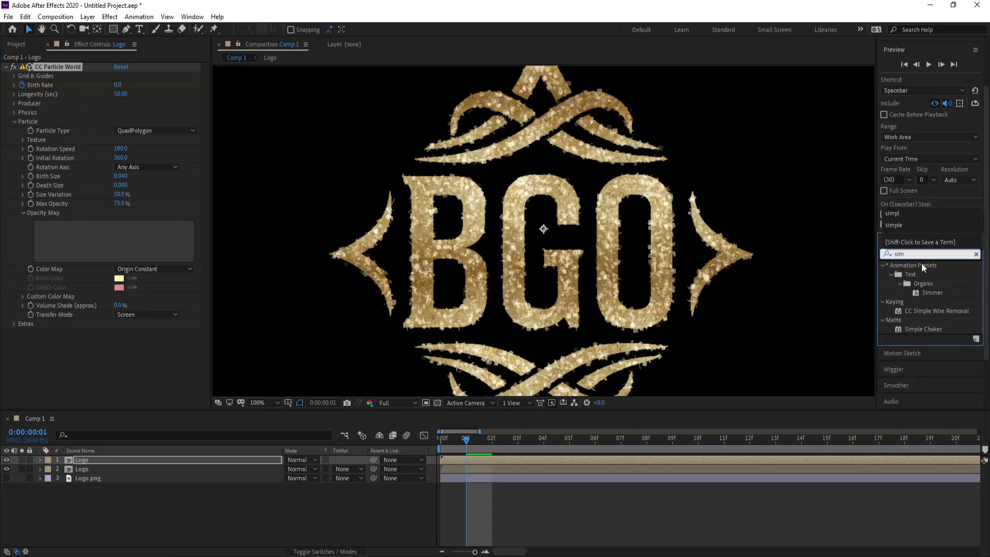
pyautogui.write('p;e')
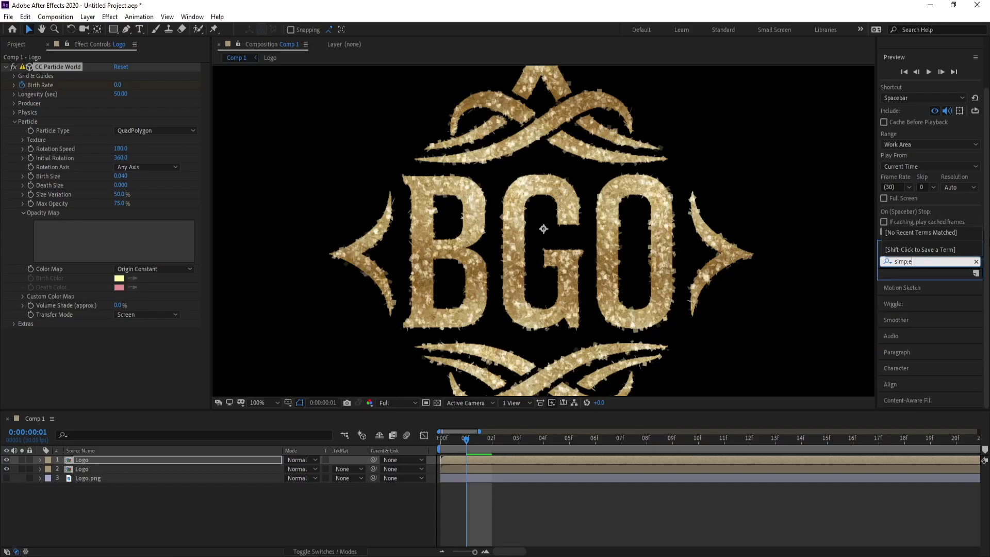
pyautogui.press('BackSpace')
pyautogui.press('BackSpace')
pyautogui.press('BackSpace')
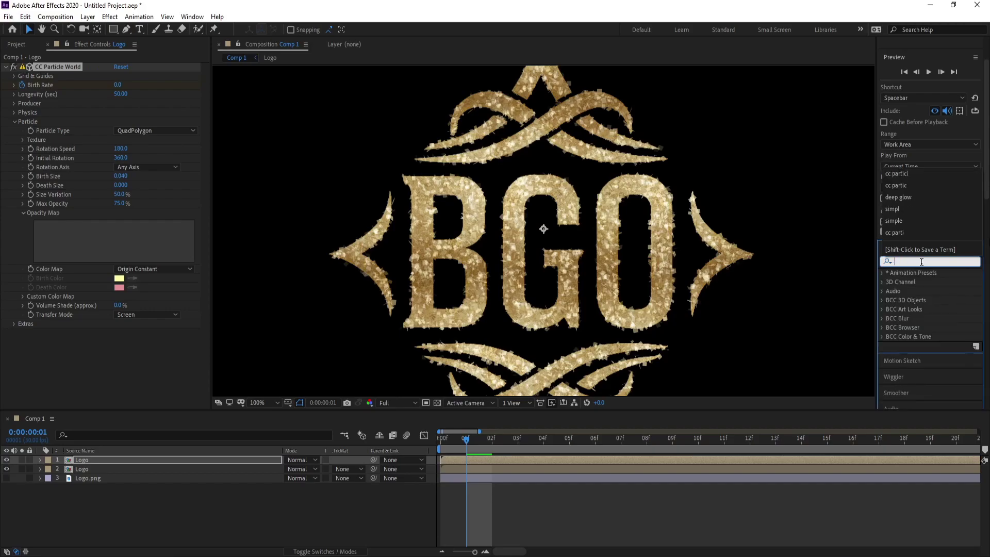
pyautogui.write('mpl')
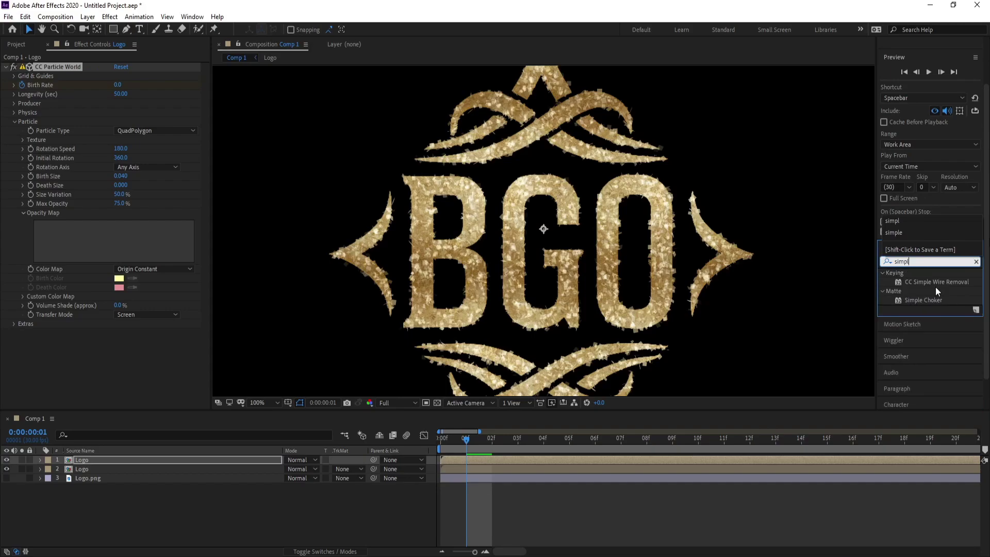
pyautogui.moveTo(928, 300); pyautogui.dragTo(147, 308)
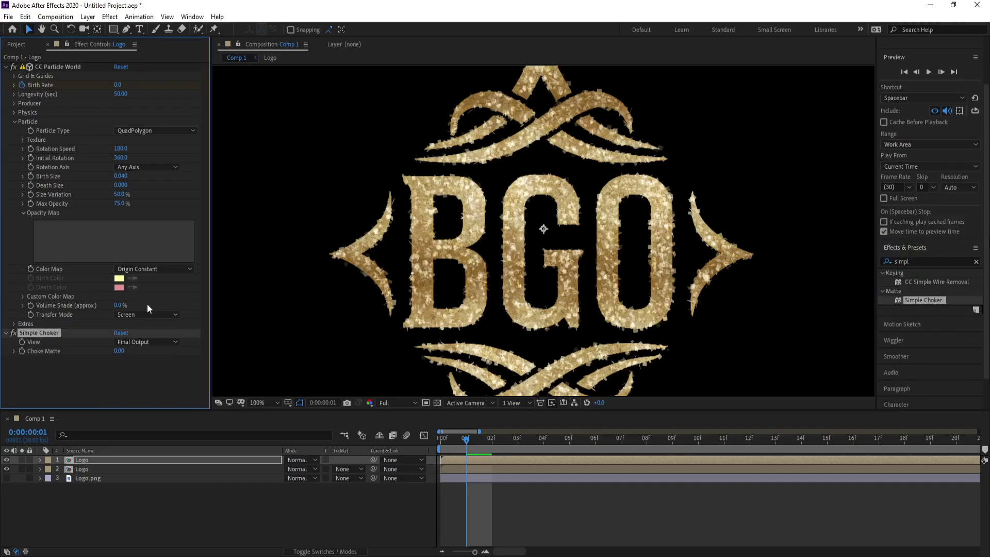
# Place Simple Choker above CC Particle World in the effect order and set its Choke Matte to 11.80
pyautogui.moveTo(83, 331); pyautogui.dragTo(52, 67)
pyautogui.moveTo(57, 332); pyautogui.dragTo(64, 66)
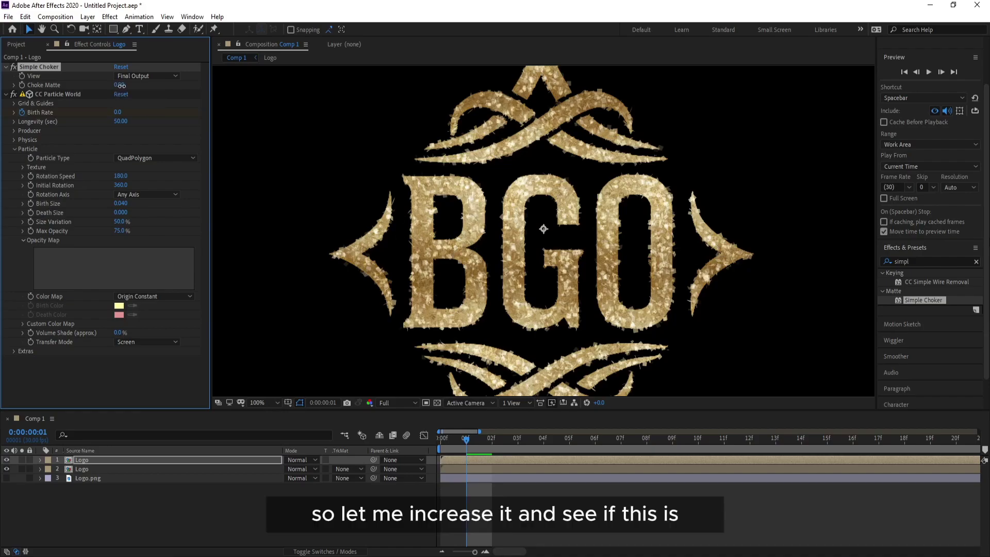
pyautogui.moveTo(119, 85); pyautogui.dragTo(148, 90)
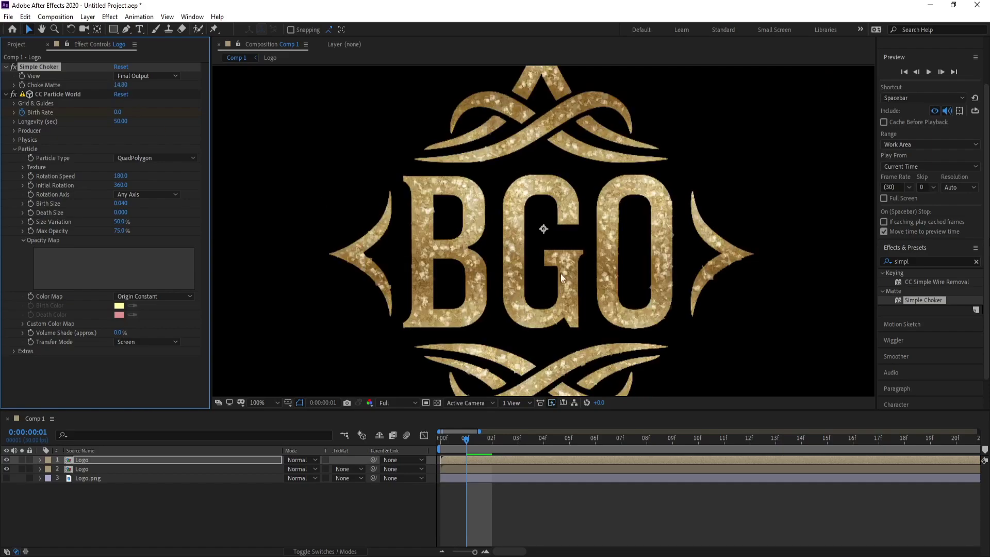
pyautogui.scroll(-1, 582, 263)
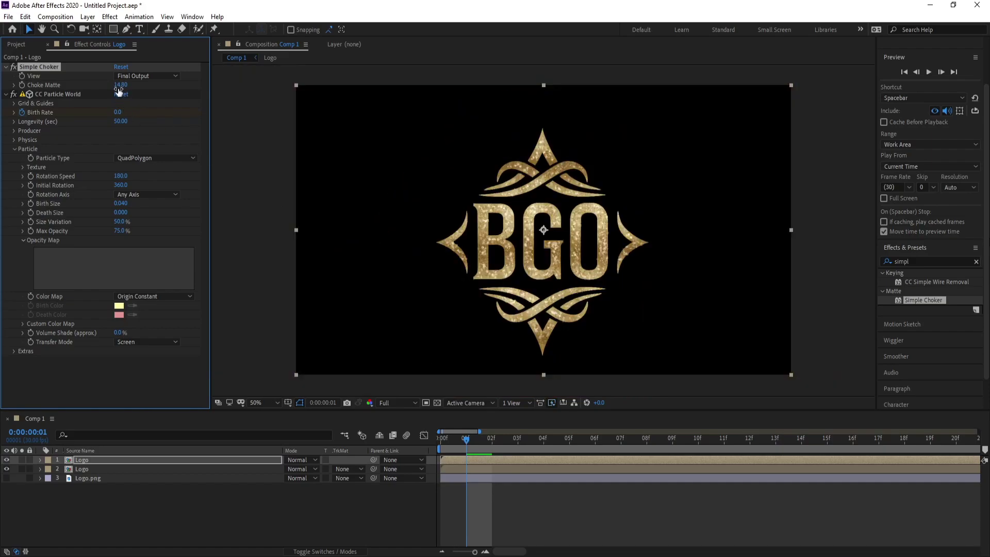
pyautogui.moveTo(120, 85); pyautogui.dragTo(110, 86)
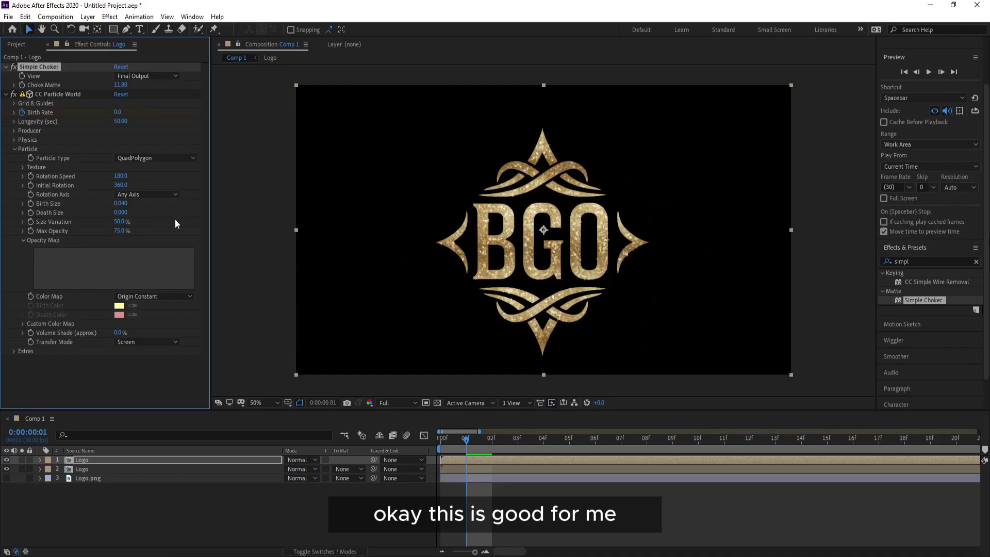
# Apply the Curves color correction to the top Logo layer, bending the RGB curve down and the Red curve slightly up
pyautogui.click(110, 16)
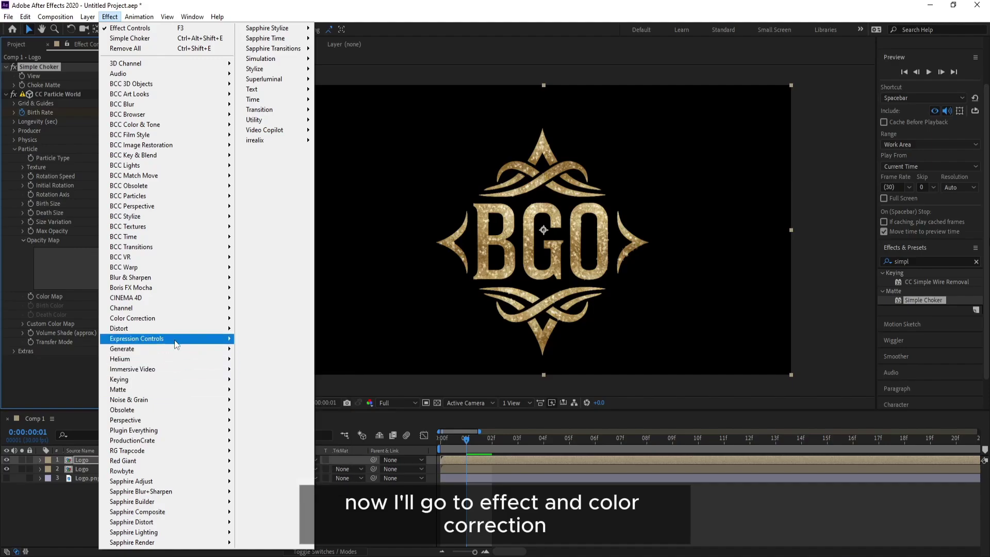
pyautogui.moveTo(174, 318)
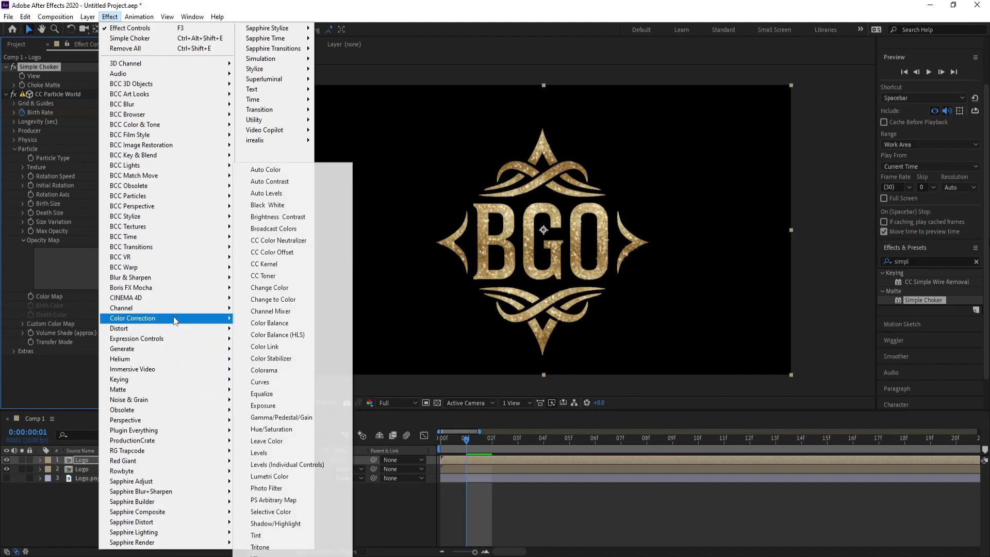
pyautogui.click(278, 379)
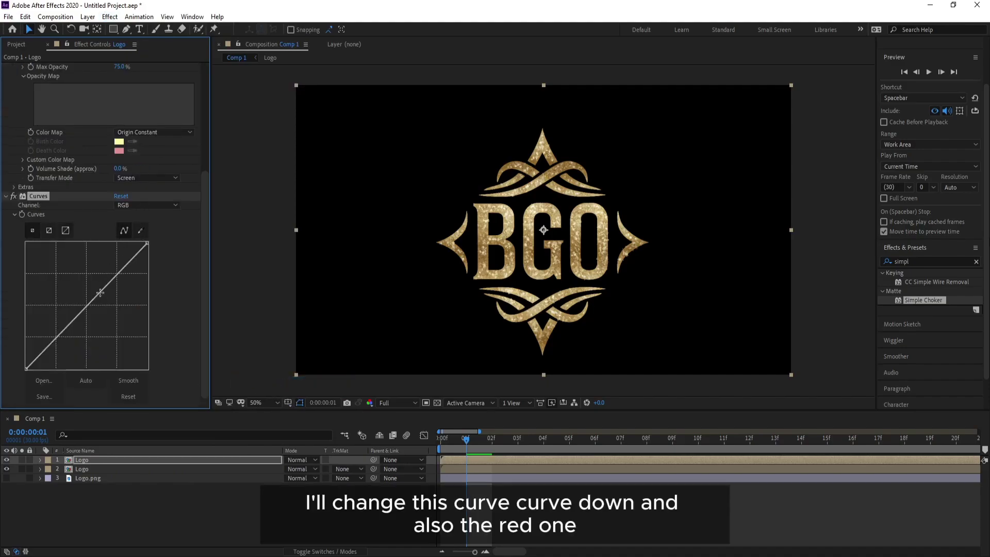
pyautogui.moveTo(100, 292)
pyautogui.mouseDown()
pyautogui.moveTo(122, 287)
pyautogui.moveTo(99, 286)
pyautogui.mouseUp()
pyautogui.click(140, 205)
pyautogui.click(128, 228)
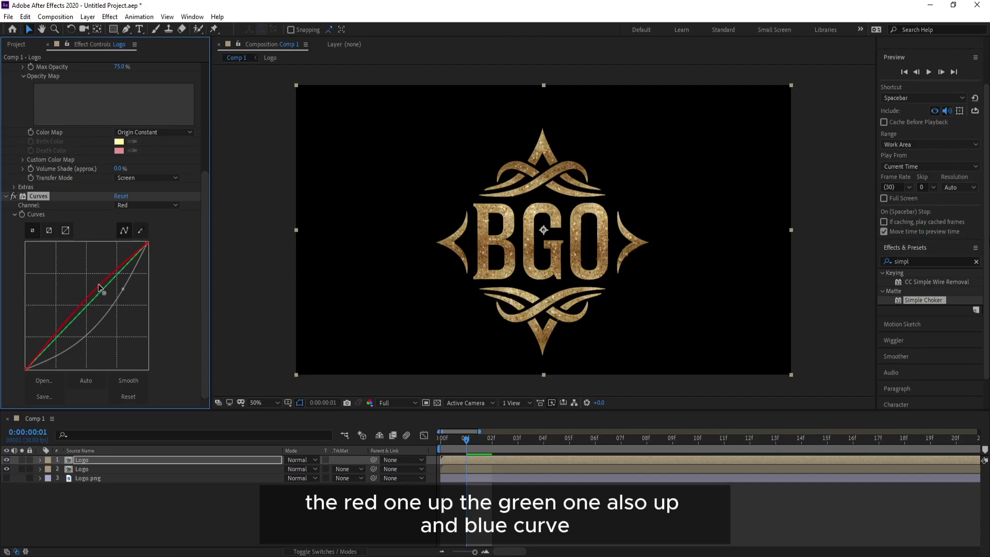
# Bend the Green curve slightly up and the Blue curve down in the Curves effect
pyautogui.click(141, 205)
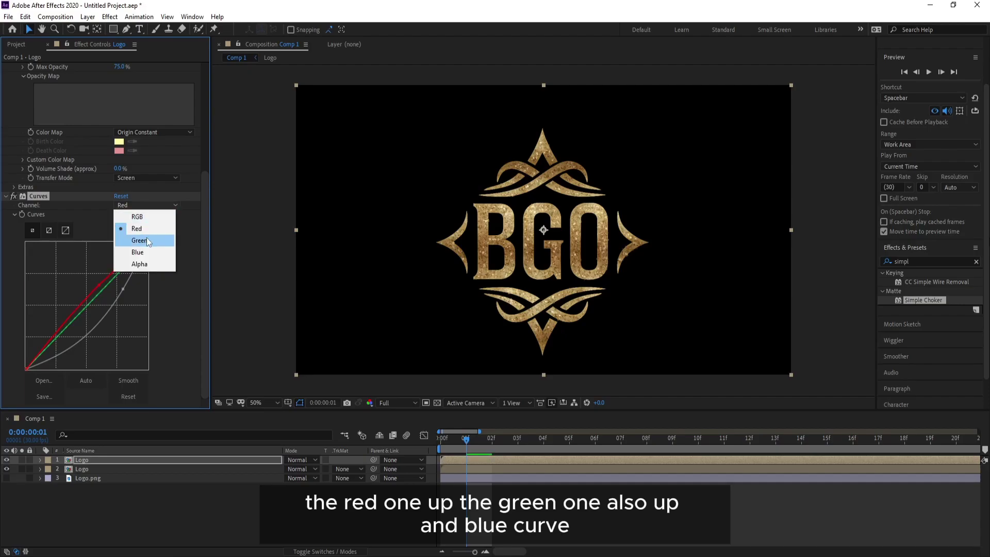
pyautogui.click(139, 240)
pyautogui.moveTo(97, 298); pyautogui.dragTo(95, 296)
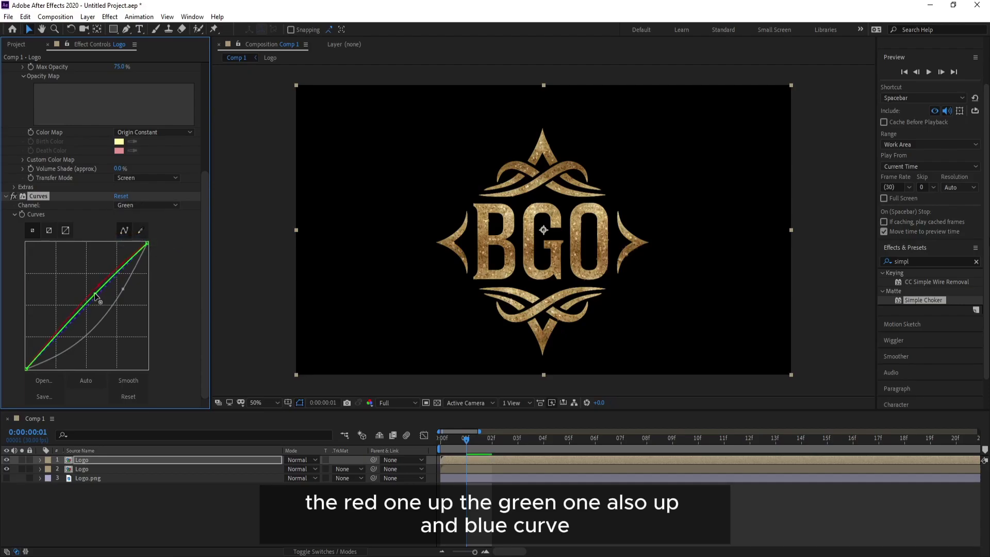
pyautogui.click(135, 205)
pyautogui.click(136, 250)
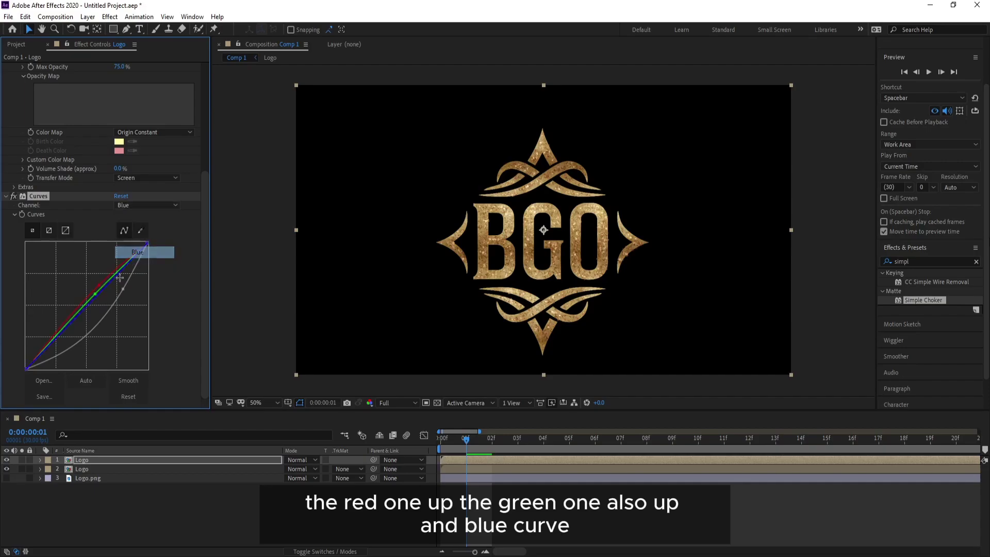
pyautogui.moveTo(96, 299); pyautogui.dragTo(106, 299)
# Check the color-graded particle layer in solo at frame 5, and restore the view of all visible layers
pyautogui.click(21, 459)
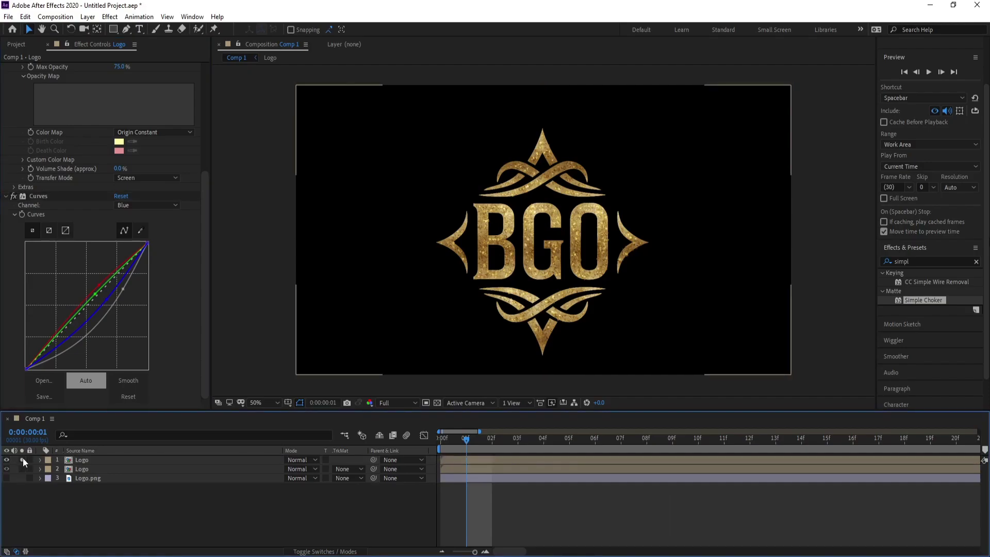
pyautogui.moveTo(478, 441); pyautogui.dragTo(574, 441)
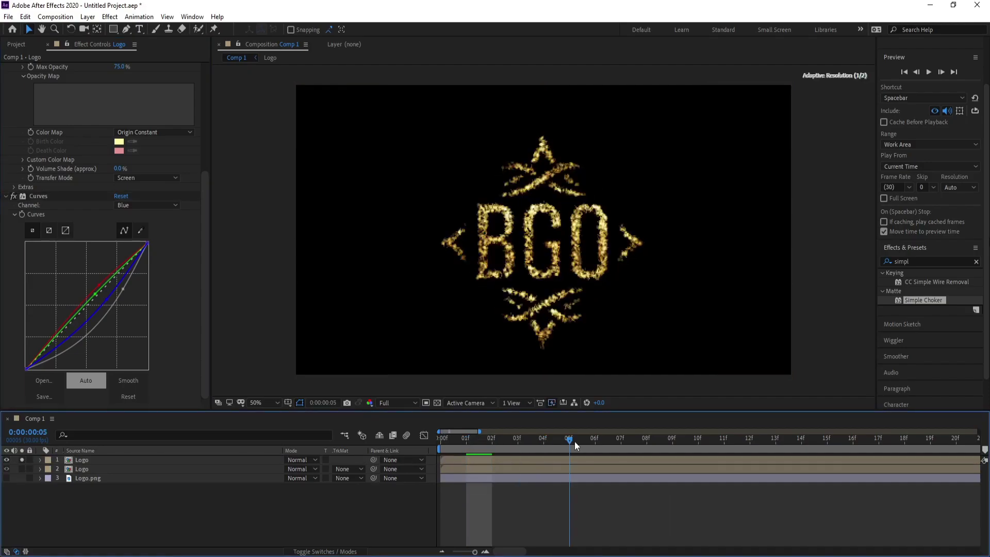
pyautogui.click(22, 458)
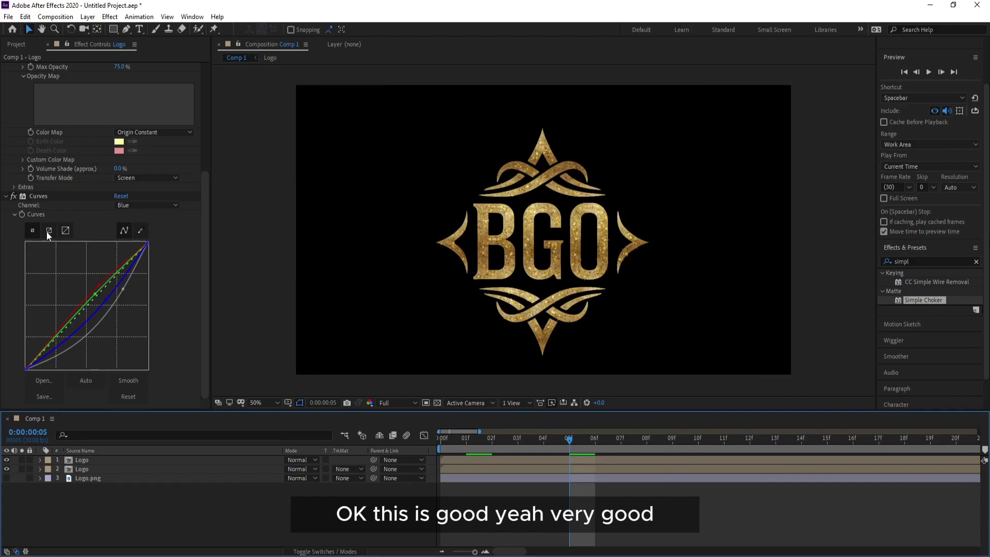
# Collapse the Curves, CC Particle World and Simple Choker settings and duplicate the top Logo layer
pyautogui.click(5, 200)
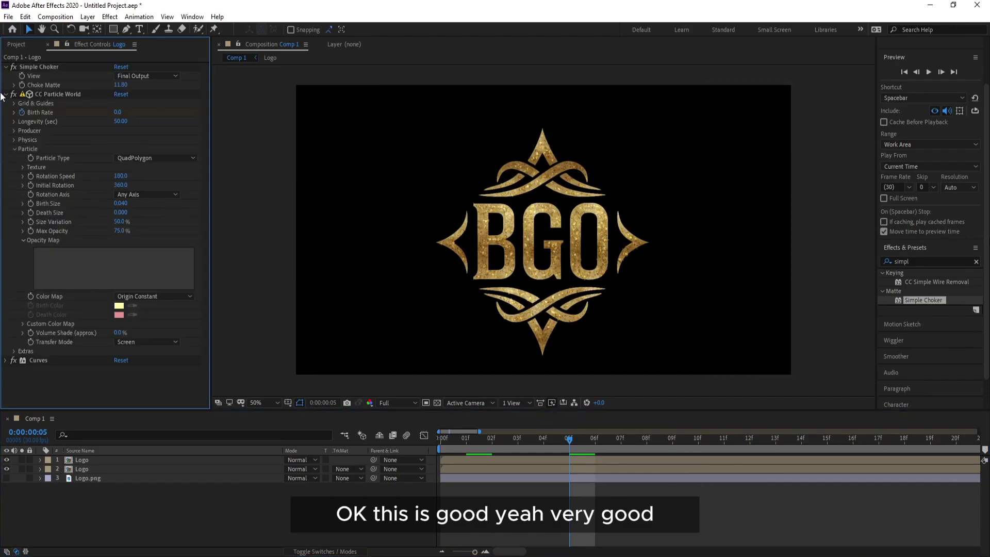
pyautogui.click(5, 95)
pyautogui.click(5, 67)
pyautogui.click(93, 459)
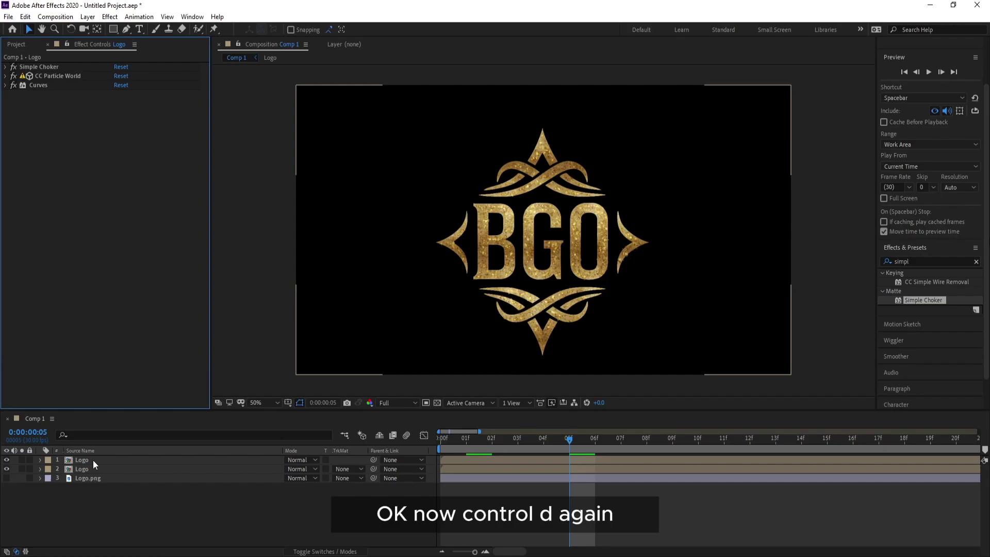
pyautogui.hotkey('ctrl', 'd')
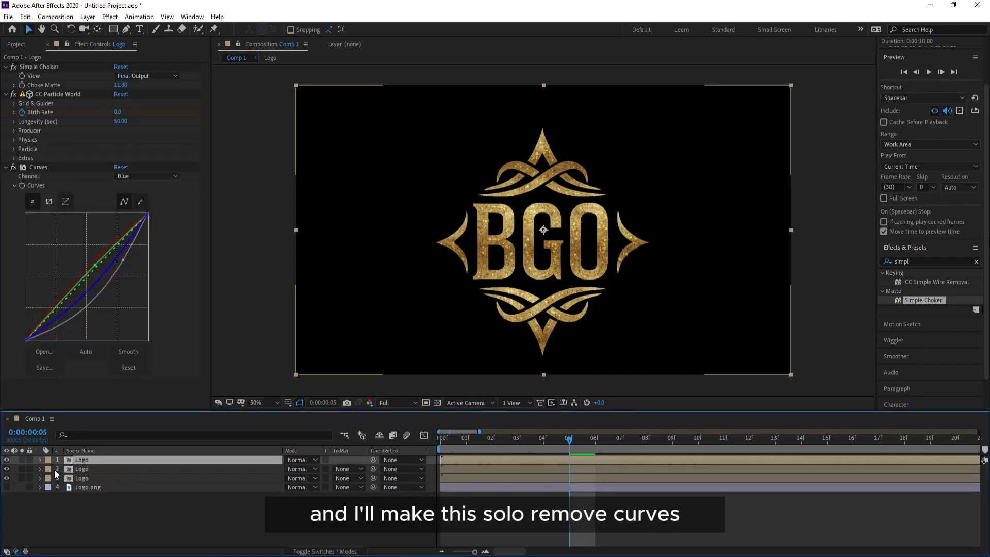
# Solo the duplicated Logo layer and delete its Curves effect
pyautogui.click(21, 460)
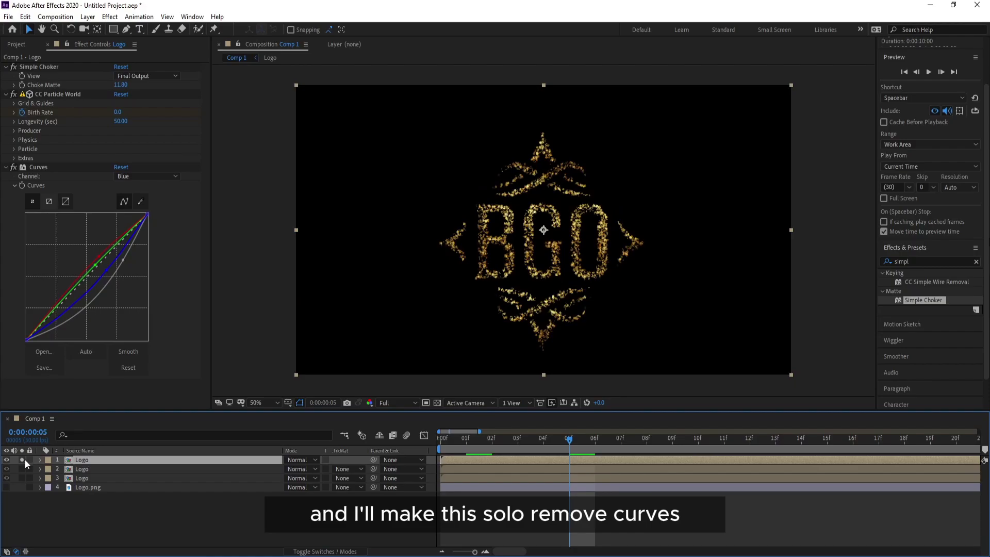
pyautogui.click(38, 167)
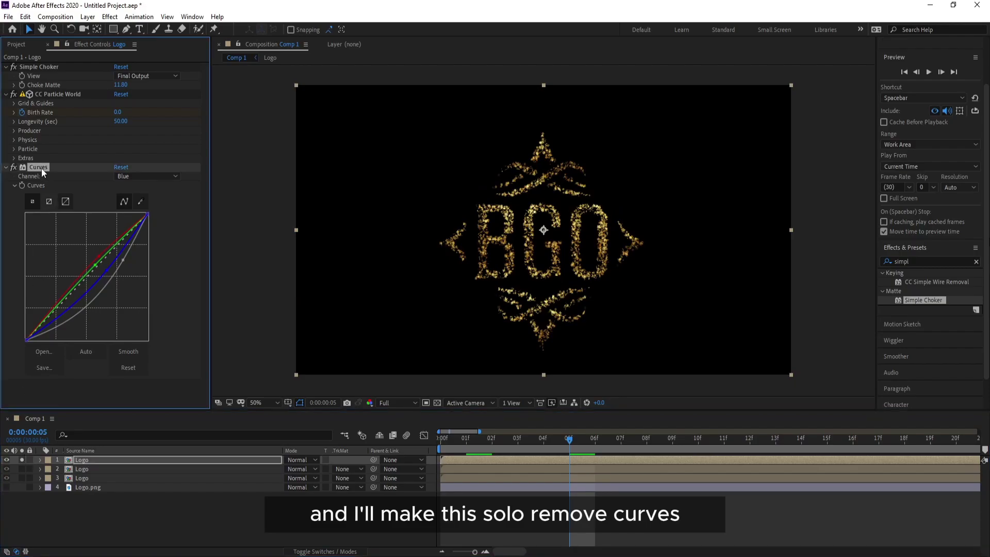
pyautogui.press('Delete')
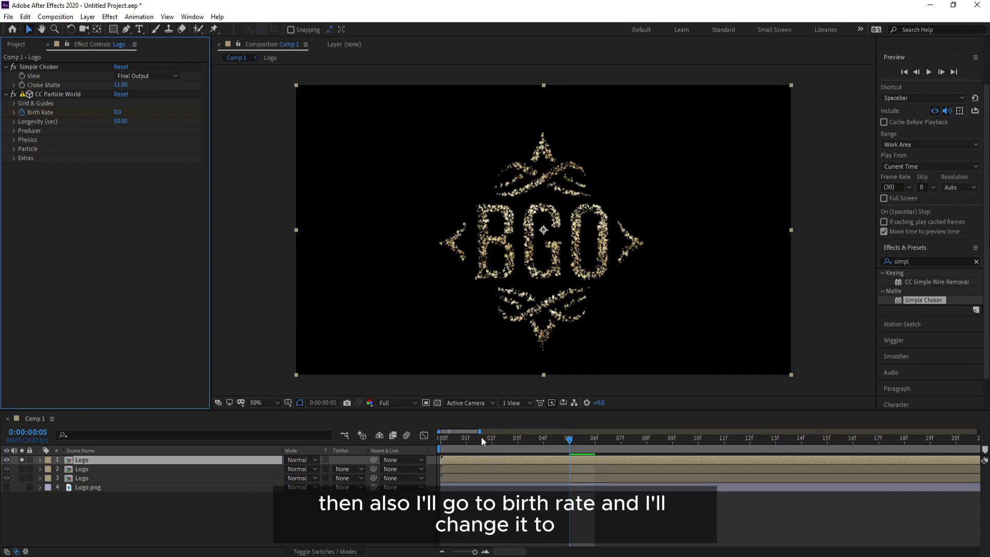
# Remove the Birth Rate keyframes from CC Particle World on the top Logo layer and set the Birth Rate to 30
pyautogui.click(23, 114)
pyautogui.click(115, 113)
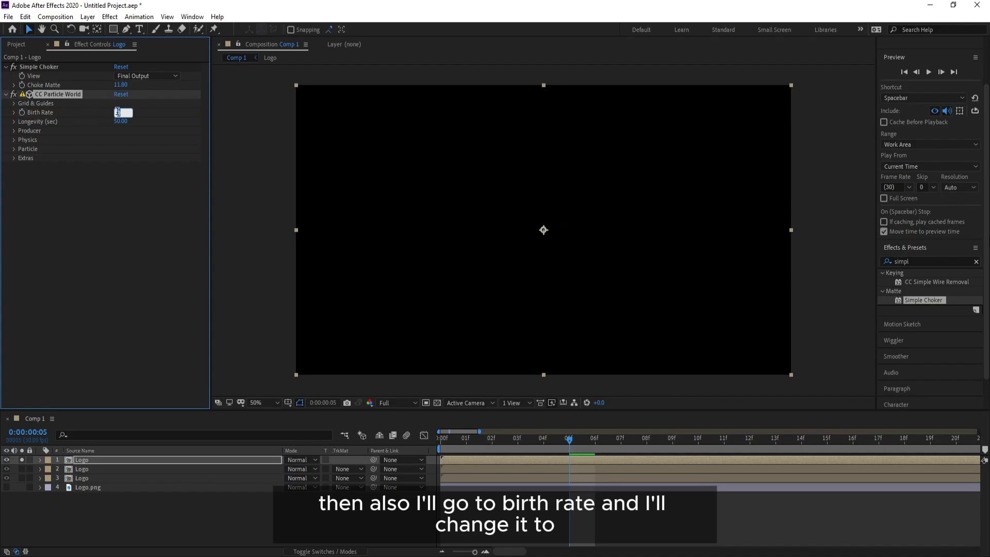
pyautogui.write('20')
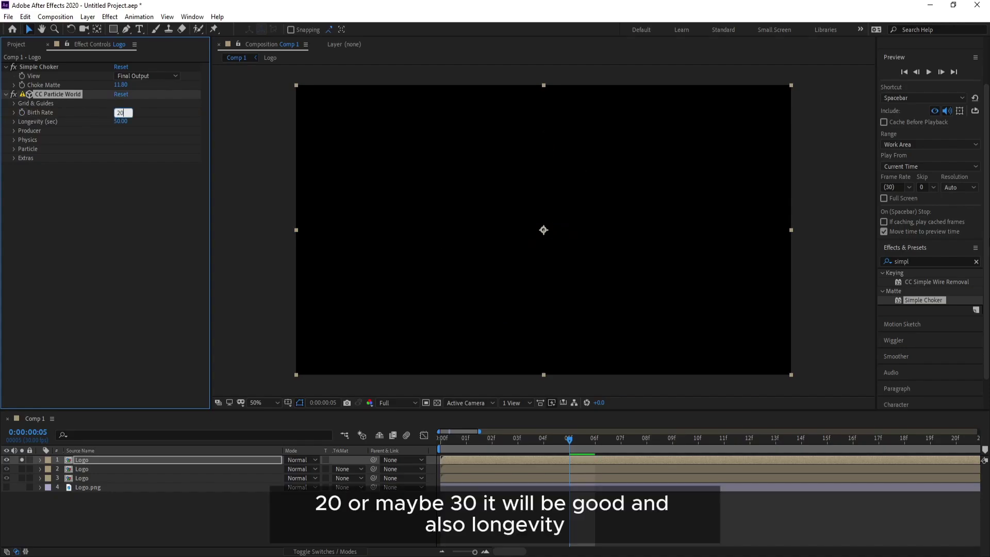
pyautogui.press('Return')
pyautogui.click(120, 112)
pyautogui.write('30')
pyautogui.press('Return')
# Set the particle Longevity to 1 second and check the sparse particles at frame 13
pyautogui.click(120, 122)
pyautogui.write('1')
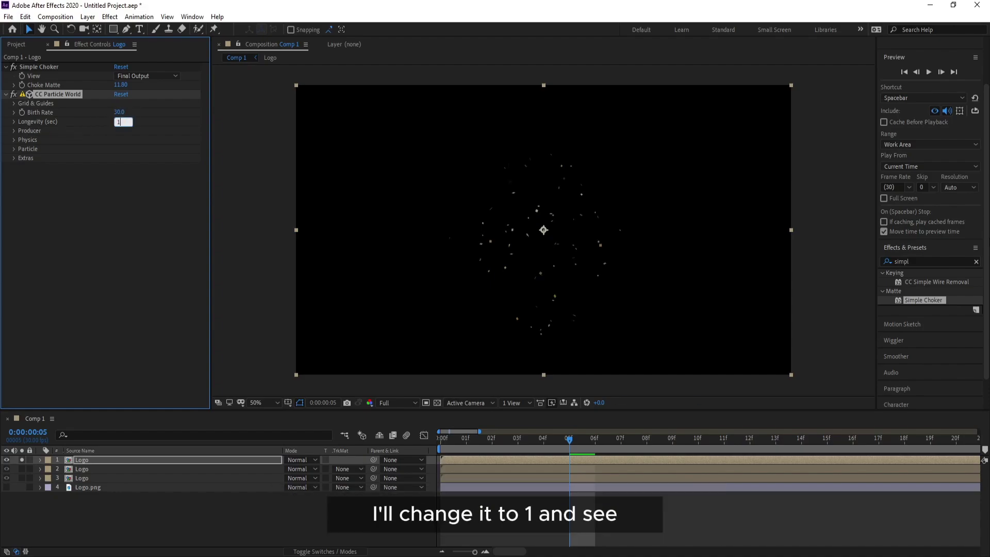
pyautogui.press('Return')
pyautogui.moveTo(569, 439); pyautogui.dragTo(779, 436)
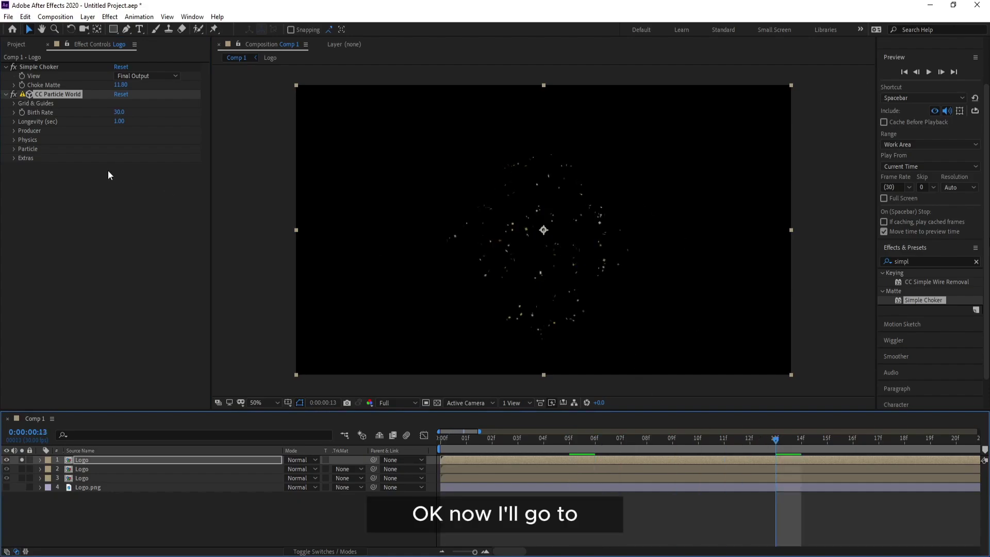
# Set the Color Map in the CC Particle World Particle settings to Birth to Origin
pyautogui.click(13, 140)
pyautogui.click(14, 141)
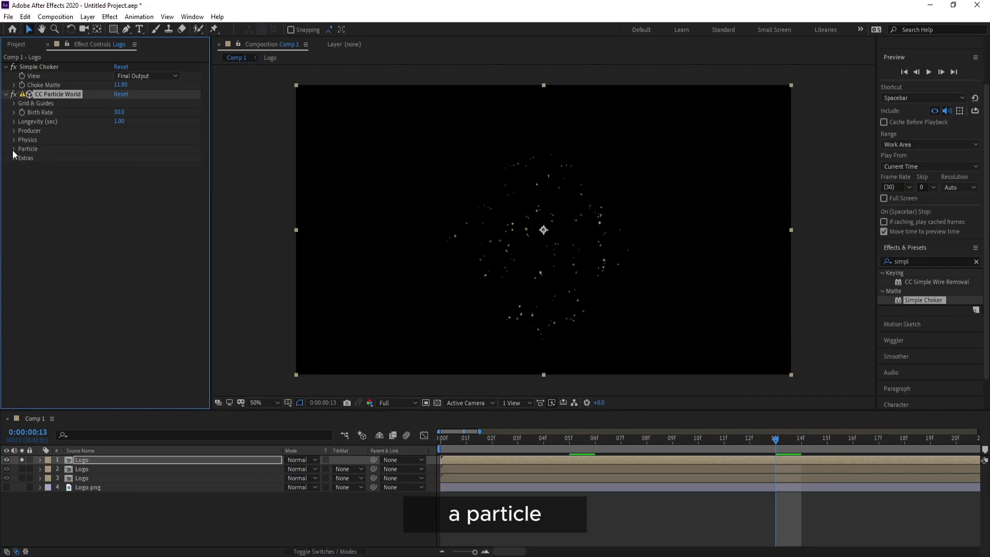
pyautogui.click(12, 150)
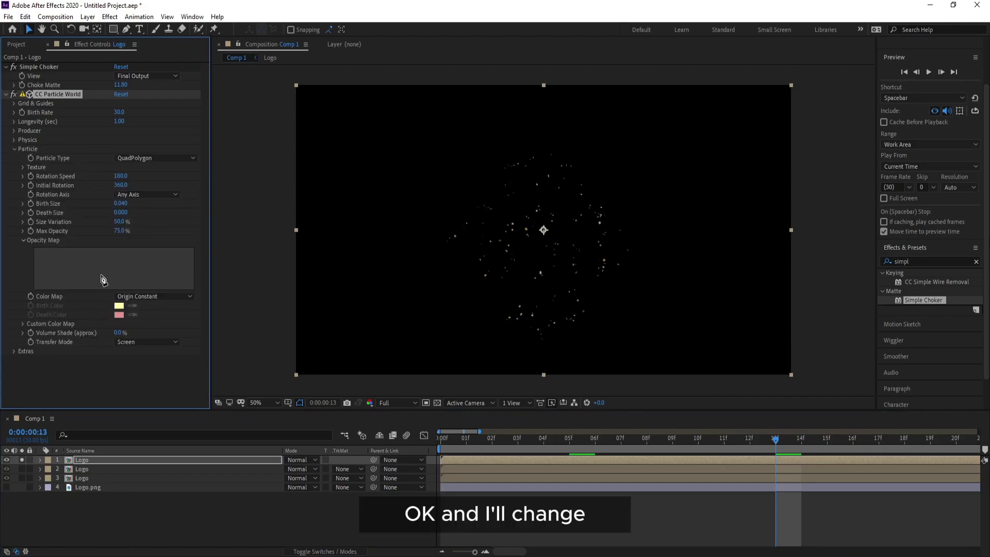
pyautogui.click(143, 298)
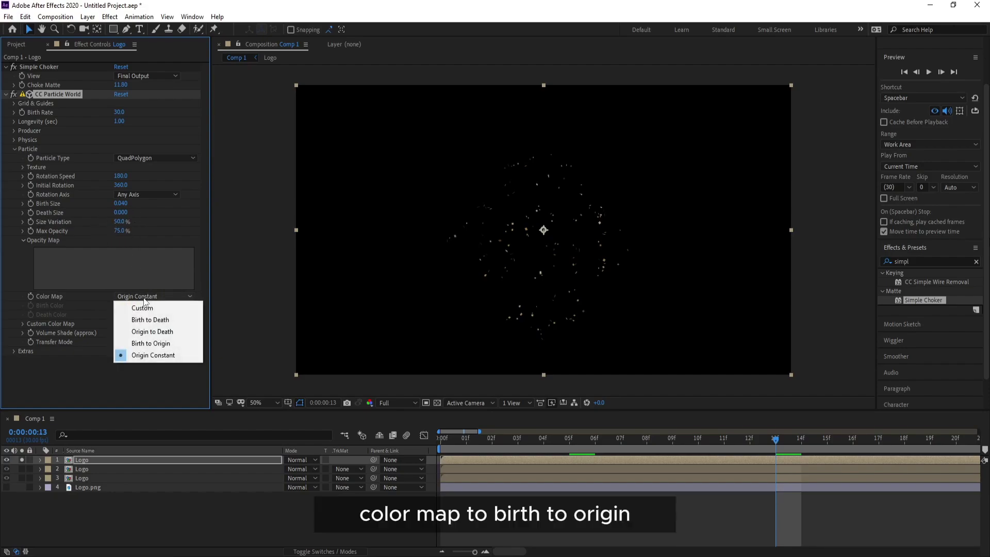
pyautogui.click(173, 348)
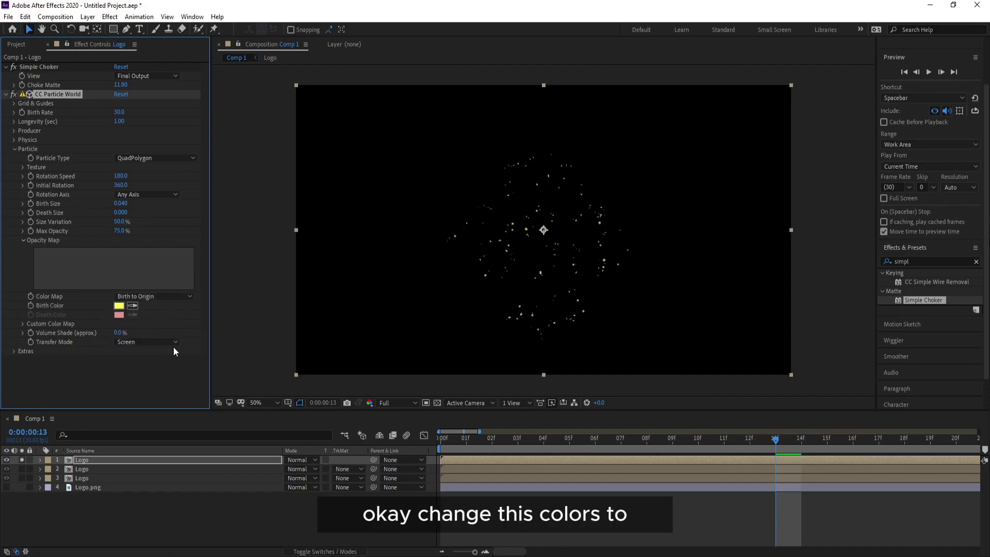
# Set the particle Birth Color to the pale cream FFEFC5
pyautogui.click(119, 306)
pyautogui.click(56, 168)
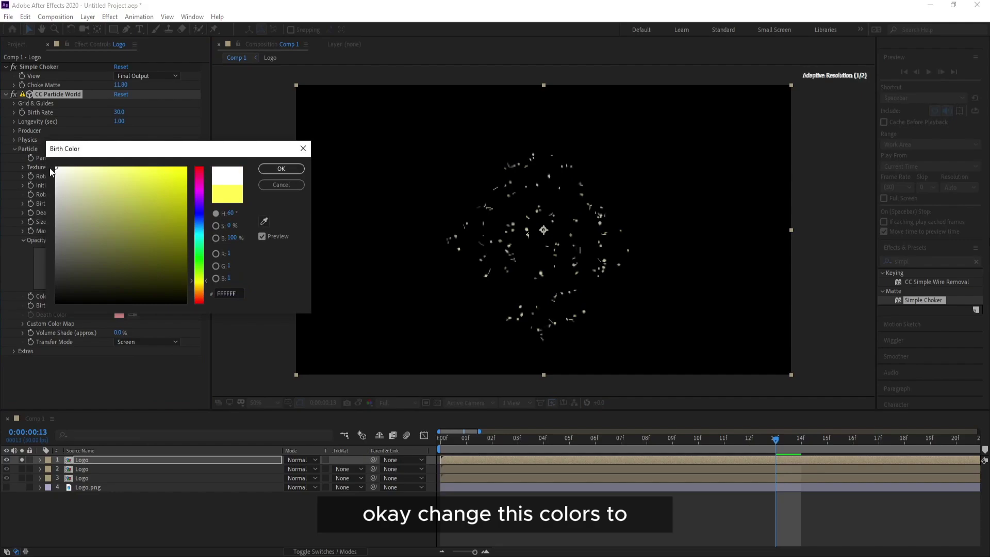
pyautogui.moveTo(200, 286); pyautogui.dragTo(201, 289)
pyautogui.moveTo(82, 183); pyautogui.dragTo(85, 167)
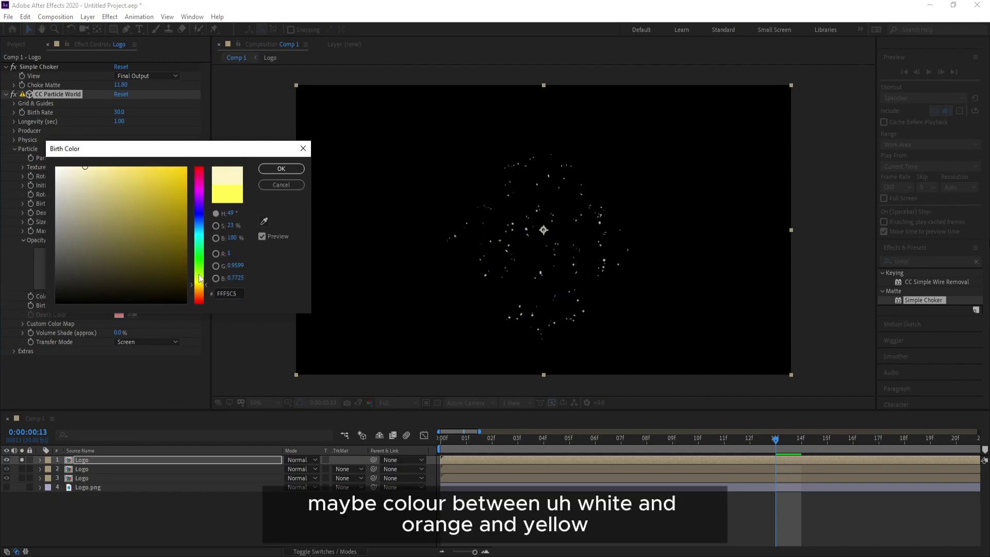
pyautogui.moveTo(200, 290); pyautogui.dragTo(201, 291)
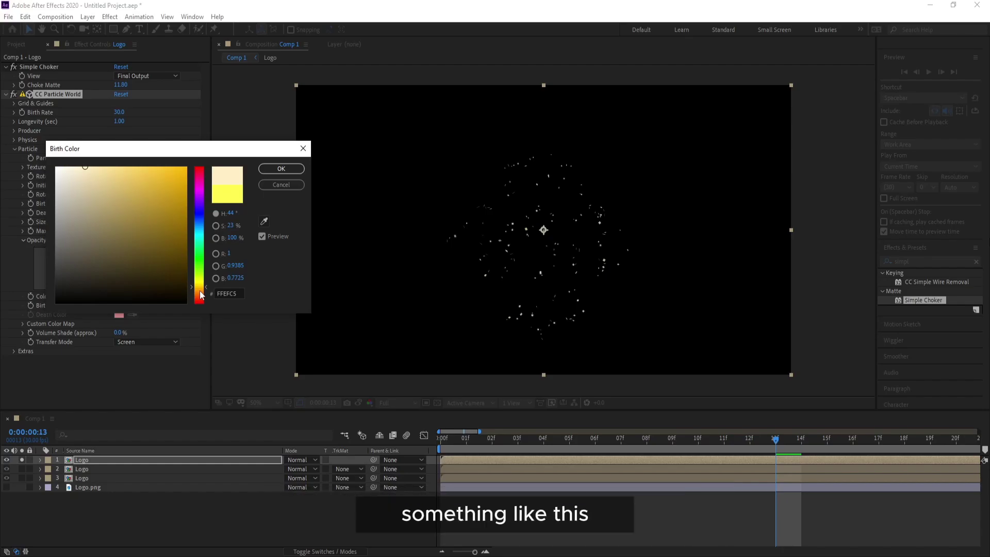
pyautogui.click(282, 169)
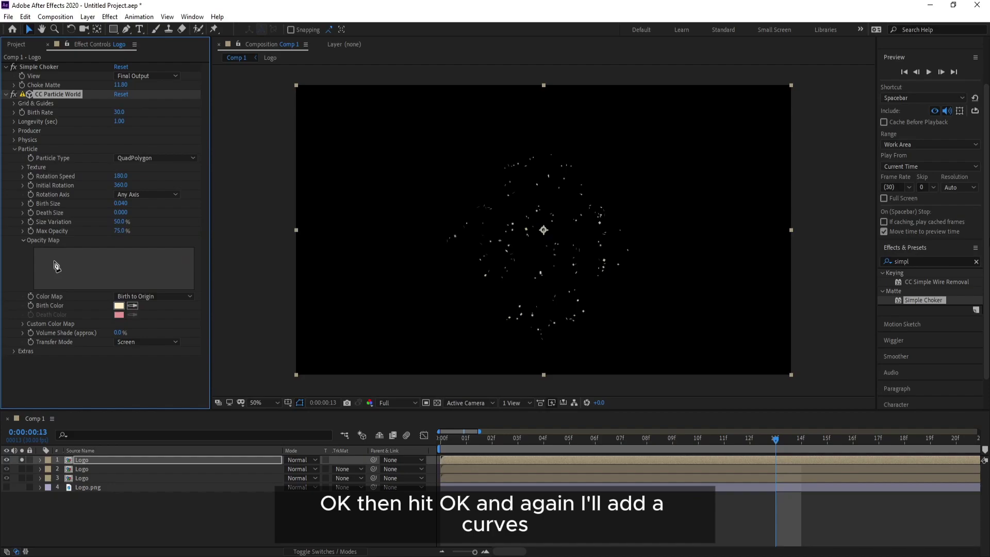
# Draw an Opacity Map curve that fades the particles in at birth and out at death, and scrub through the frames to check it
pyautogui.click(36, 289)
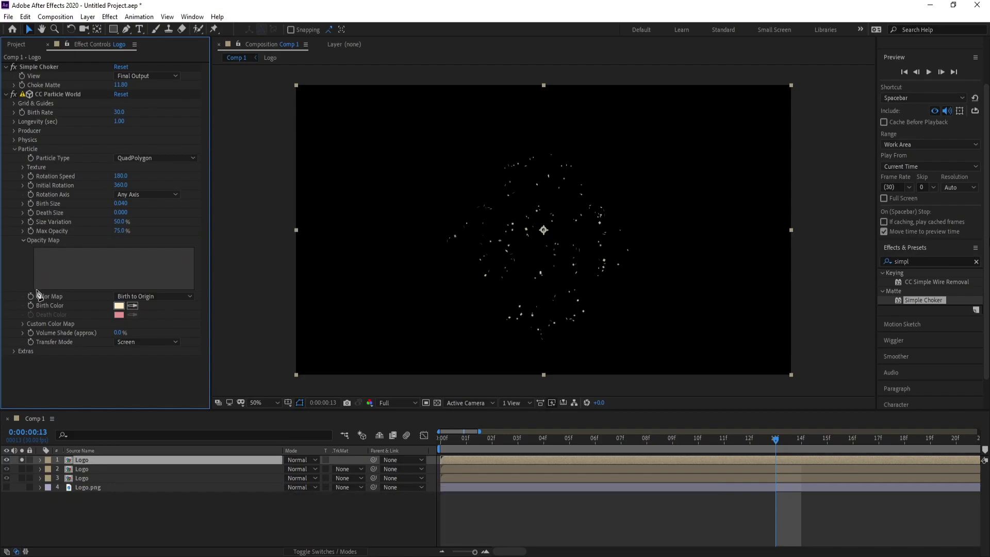
pyautogui.moveTo(38, 288)
pyautogui.mouseDown()
pyautogui.moveTo(45, 261)
pyautogui.moveTo(60, 256)
pyautogui.mouseUp()
pyautogui.moveTo(142, 258)
pyautogui.mouseDown()
pyautogui.moveTo(171, 259)
pyautogui.moveTo(193, 292)
pyautogui.mouseUp()
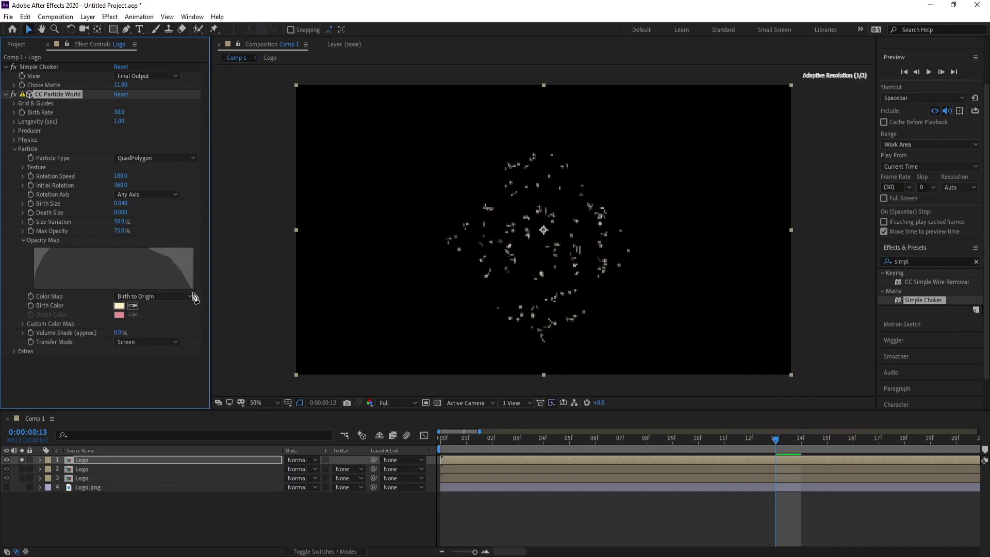
pyautogui.moveTo(775, 442); pyautogui.dragTo(877, 441)
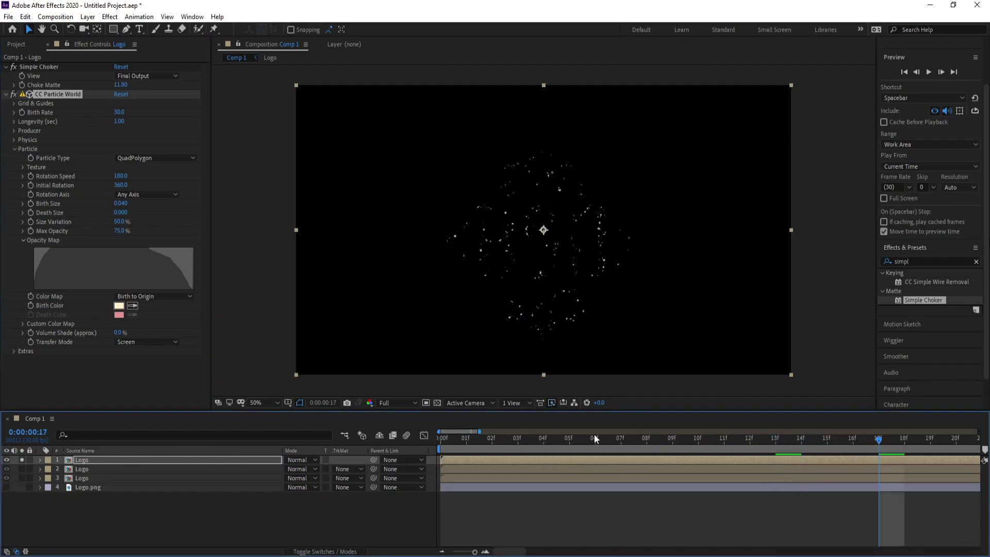
pyautogui.moveTo(594, 434); pyautogui.dragTo(788, 428)
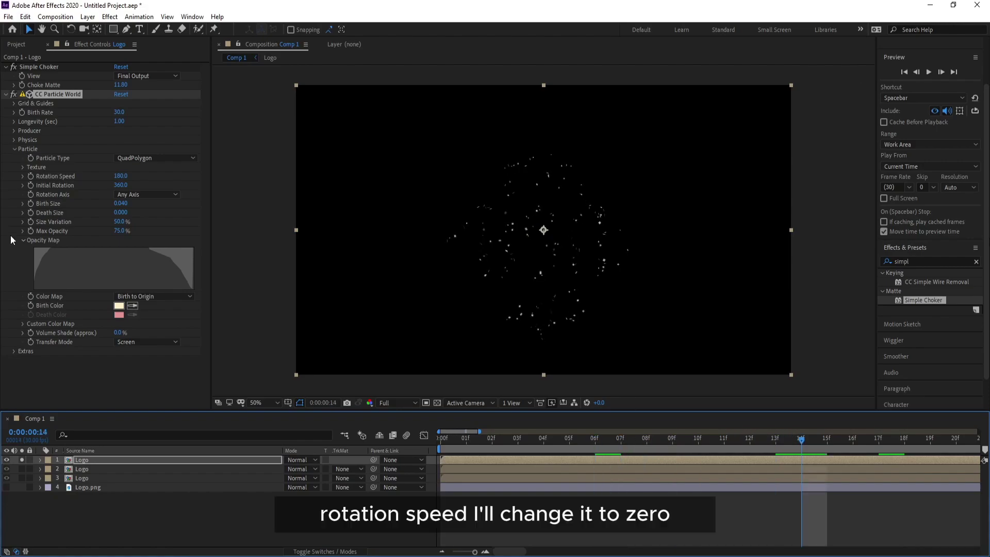
# Set the particle Rotation Speed to 0 and Birth Size to 0.05, and collapse the CC Particle World settings
pyautogui.click(119, 176)
pyautogui.write('0')
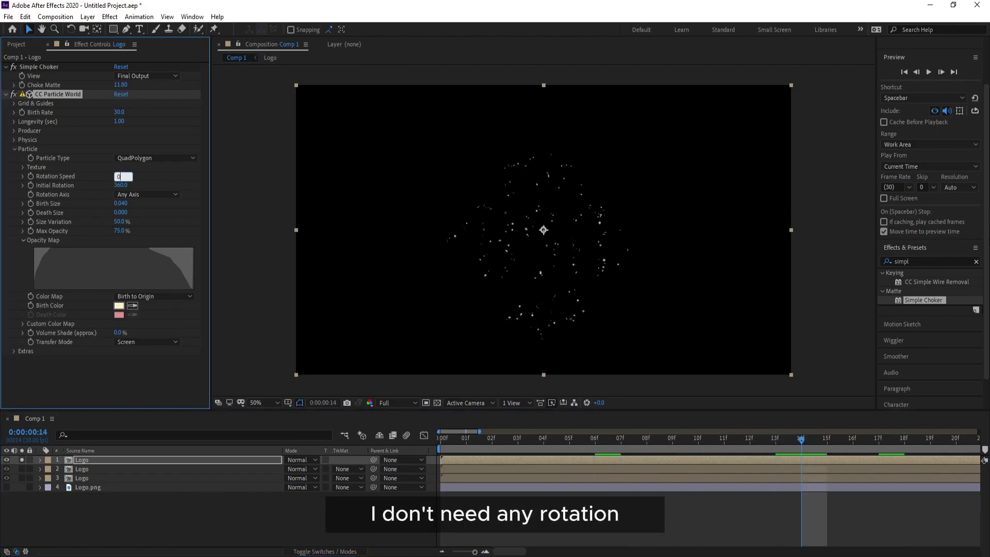
pyautogui.press('Return')
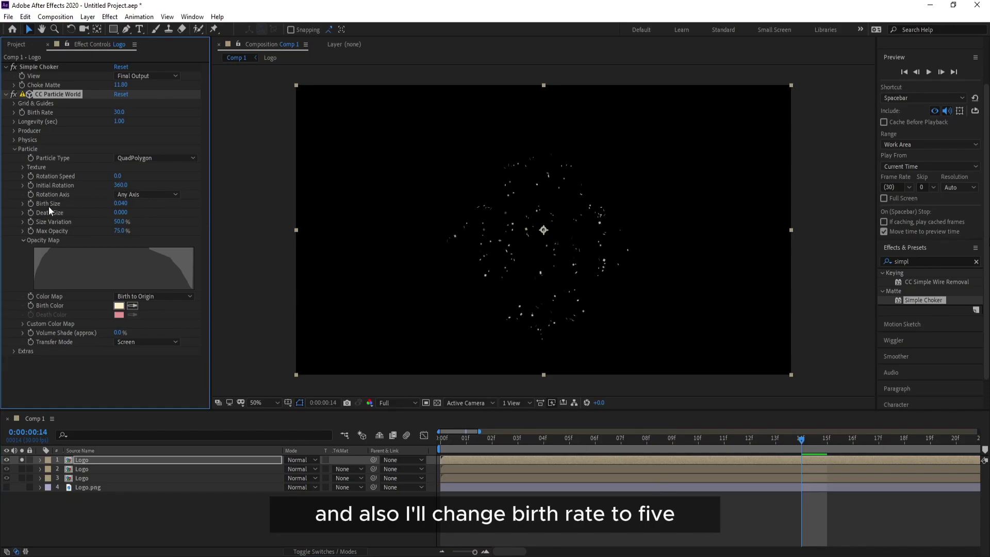
pyautogui.click(123, 204)
pyautogui.write('0.05')
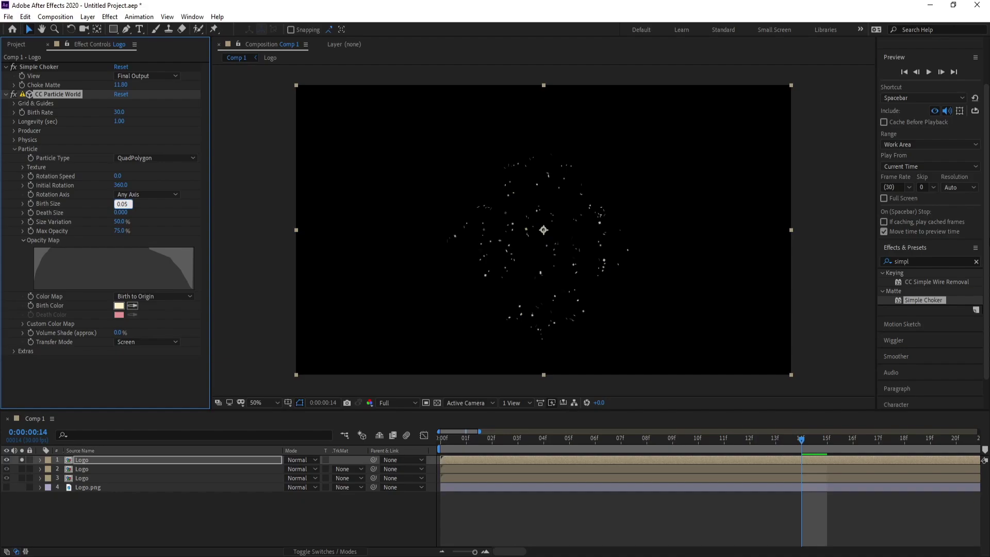
pyautogui.press('Return')
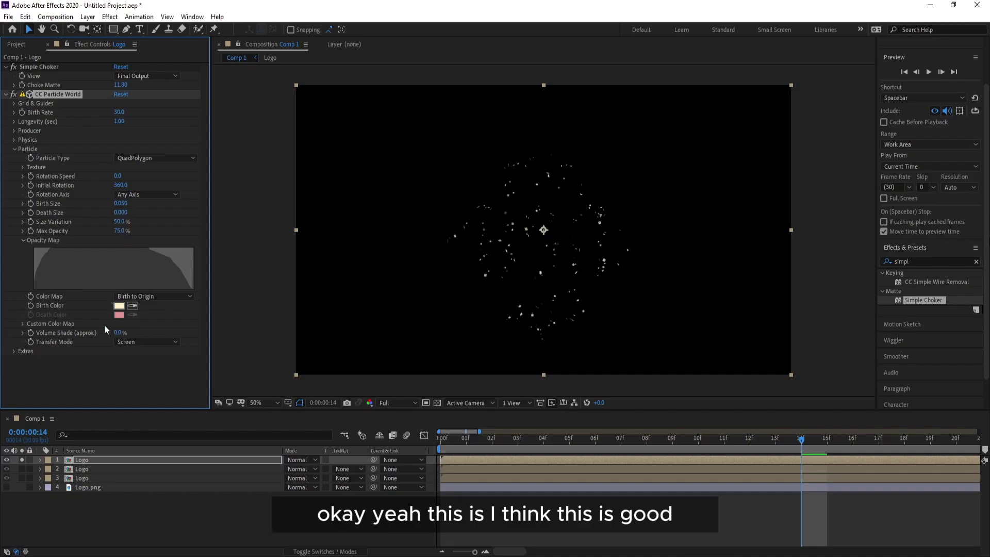
pyautogui.click(5, 95)
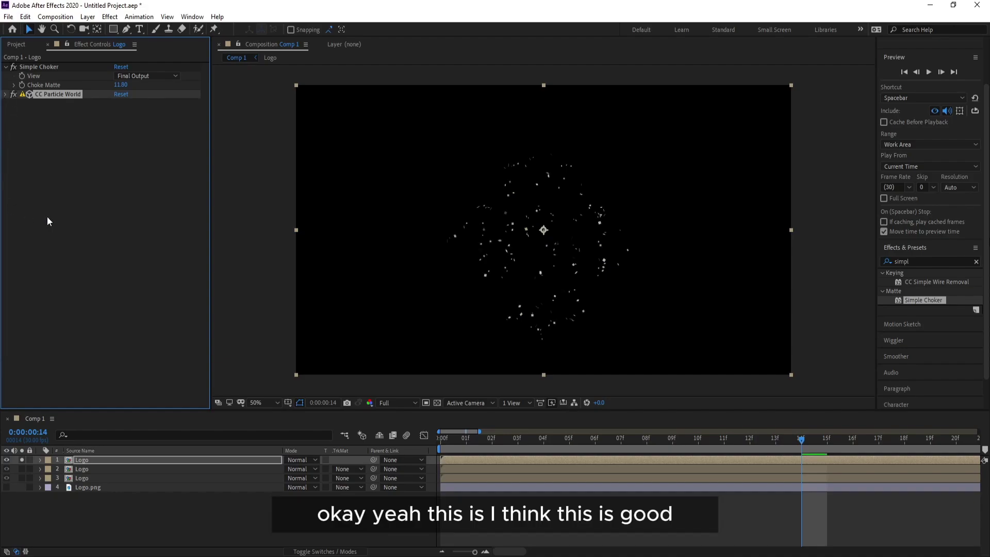
# Apply the Deep Glow effect to the top Logo layer and preview it across the full timeline up to 0:00:06:12
pyautogui.click(910, 261)
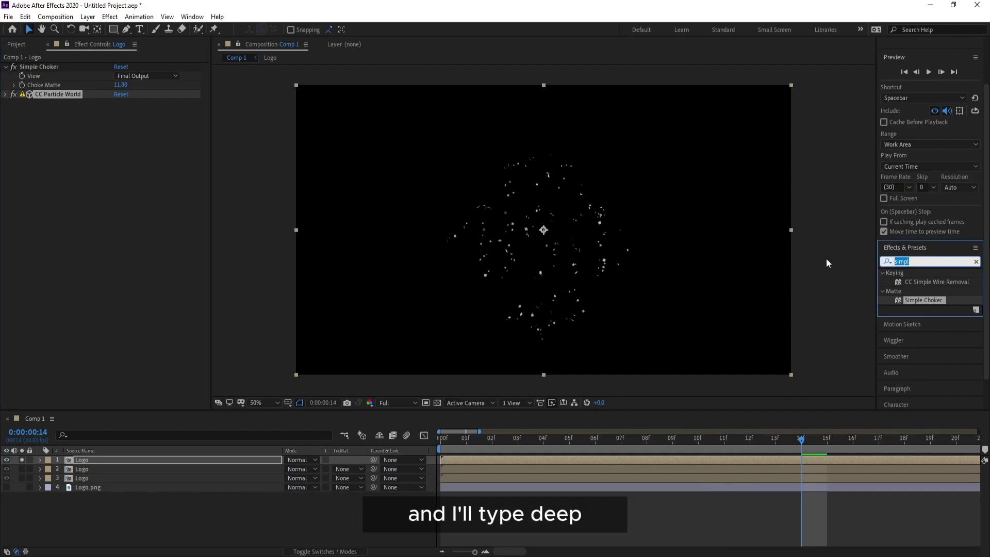
pyautogui.write('dee')
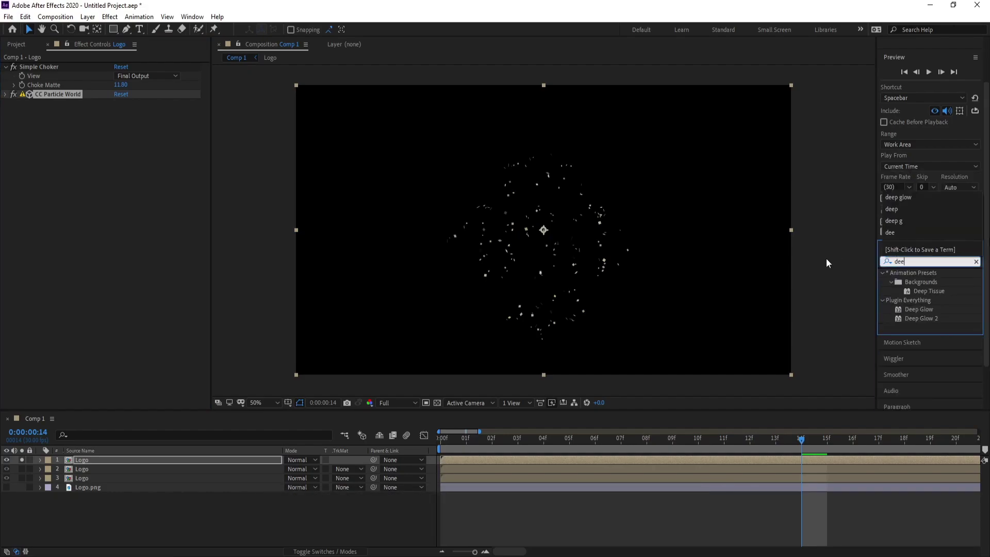
pyautogui.write('p')
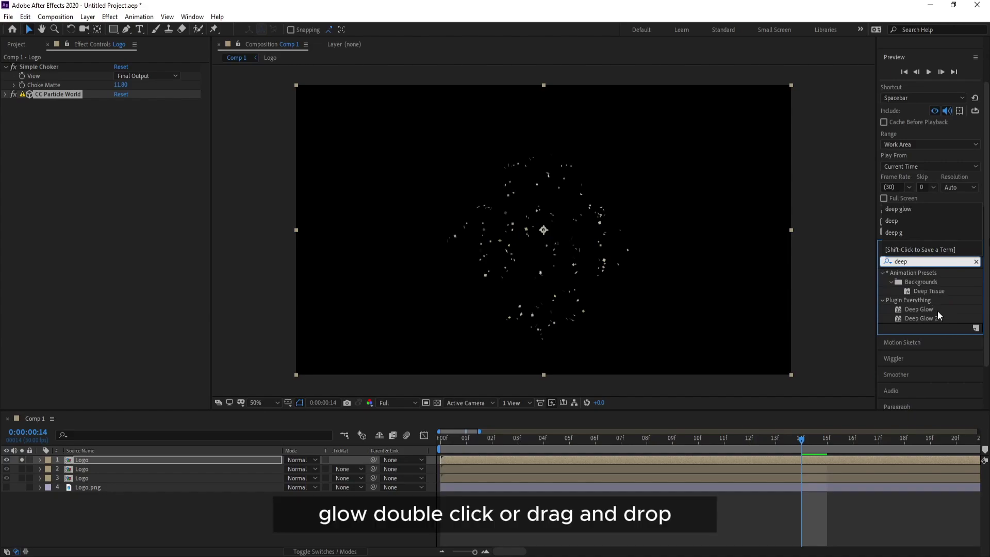
pyautogui.doubleClick(923, 309)
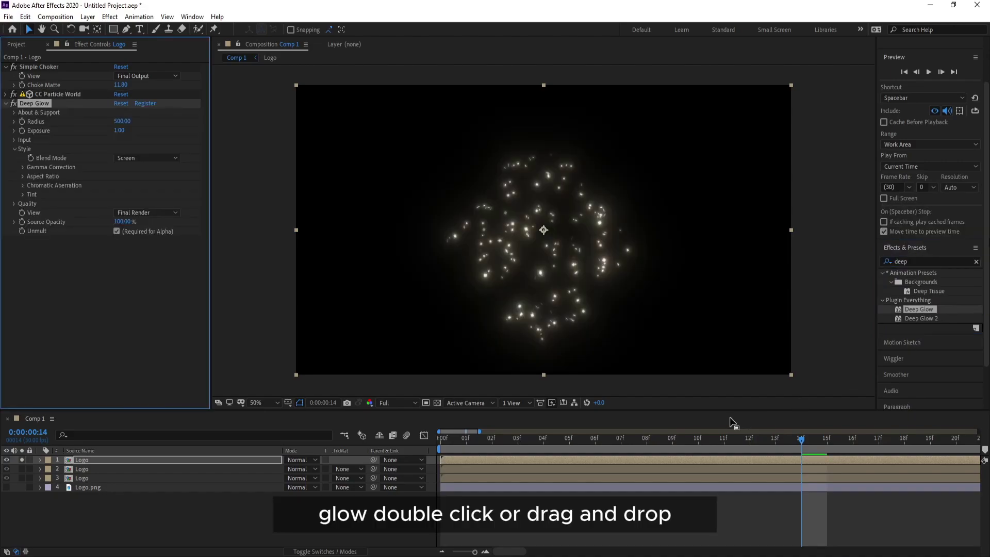
pyautogui.moveTo(798, 450); pyautogui.dragTo(698, 451)
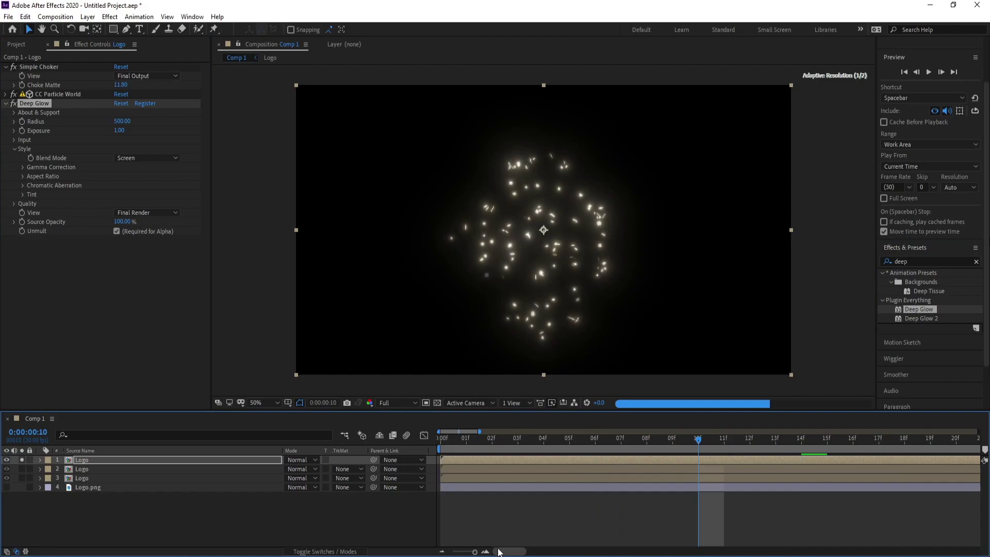
pyautogui.moveTo(474, 552); pyautogui.dragTo(423, 551)
pyautogui.moveTo(632, 442); pyautogui.dragTo(782, 441)
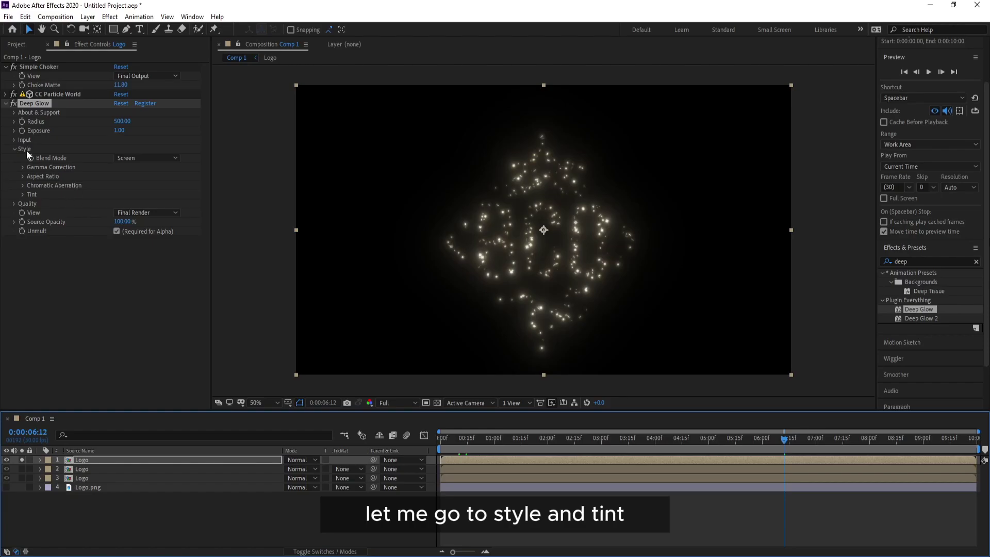
# Enable the Deep Glow Tint and set its mode to Overlay
pyautogui.click(22, 195)
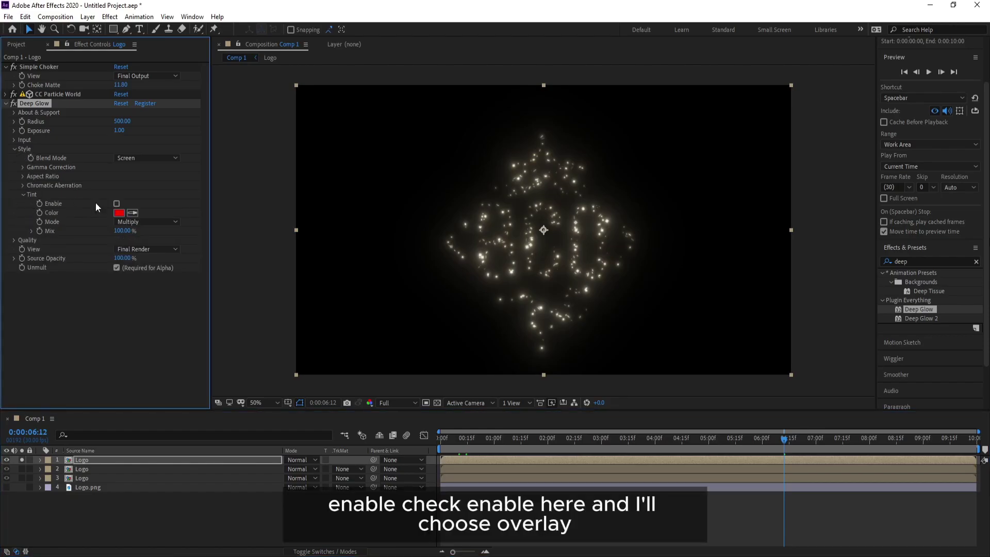
pyautogui.click(118, 203)
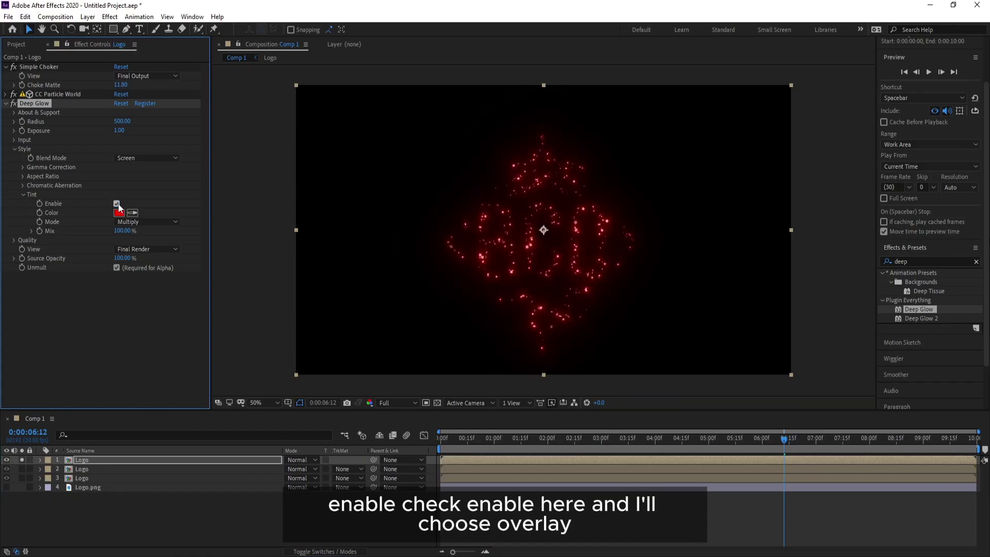
pyautogui.click(137, 221)
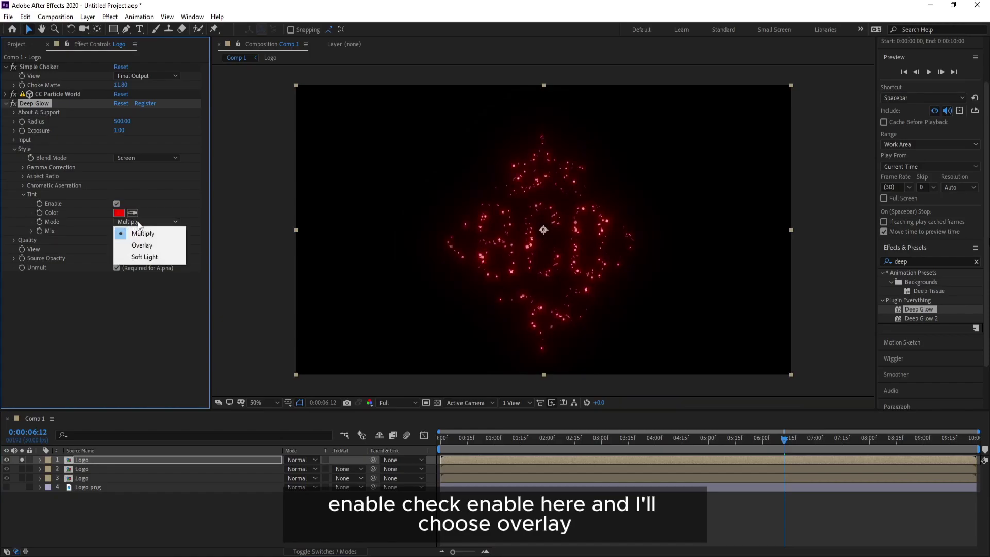
pyautogui.click(152, 247)
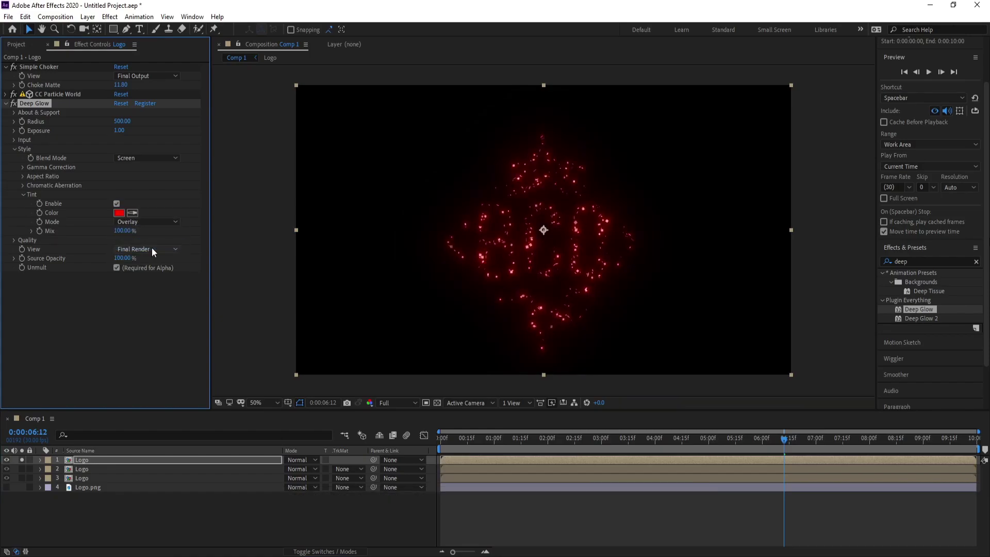
# Unsolo the top Logo layer, set the Deep Glow tint color to a golden brown, and check the glow around 0:00:06:08
pyautogui.click(22, 459)
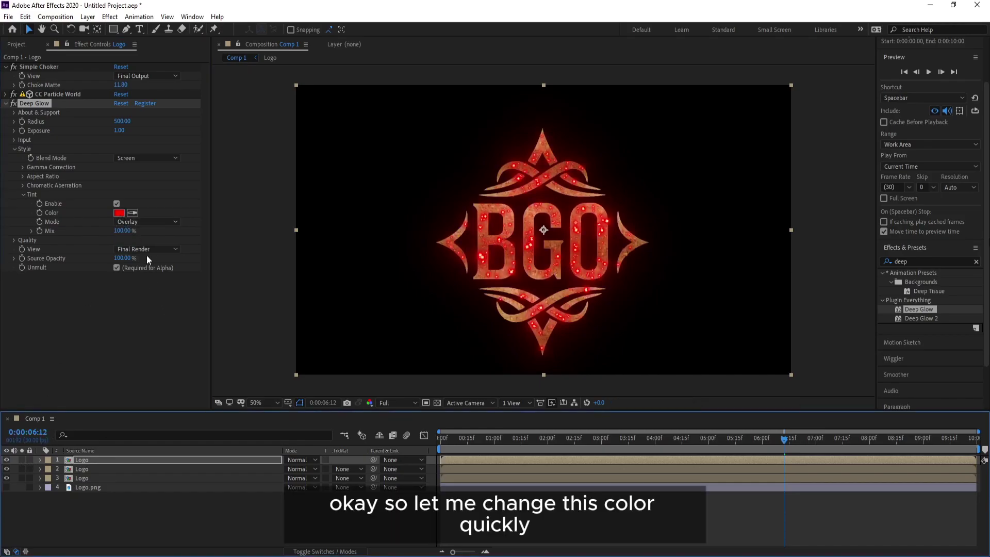
pyautogui.click(119, 213)
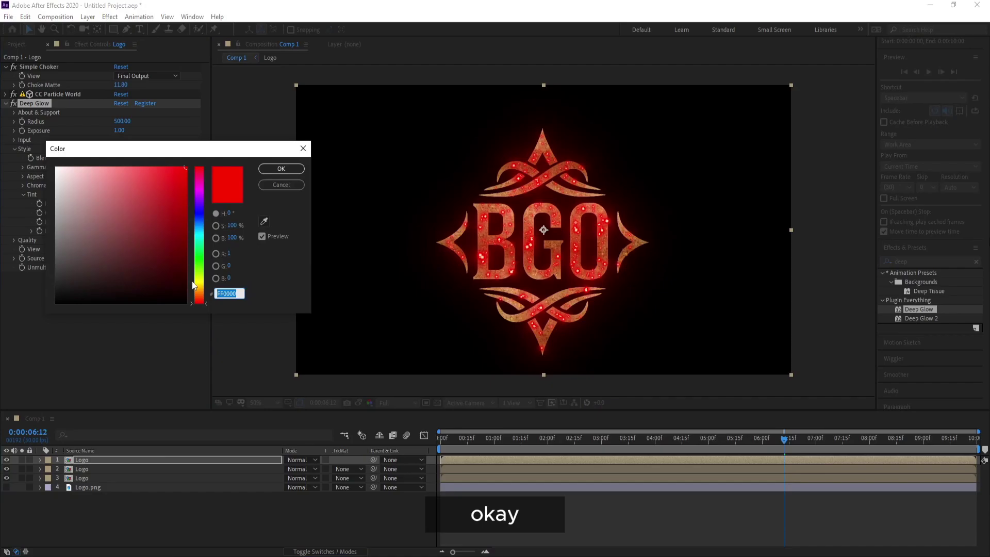
pyautogui.moveTo(200, 282); pyautogui.dragTo(139, 219)
pyautogui.click(281, 168)
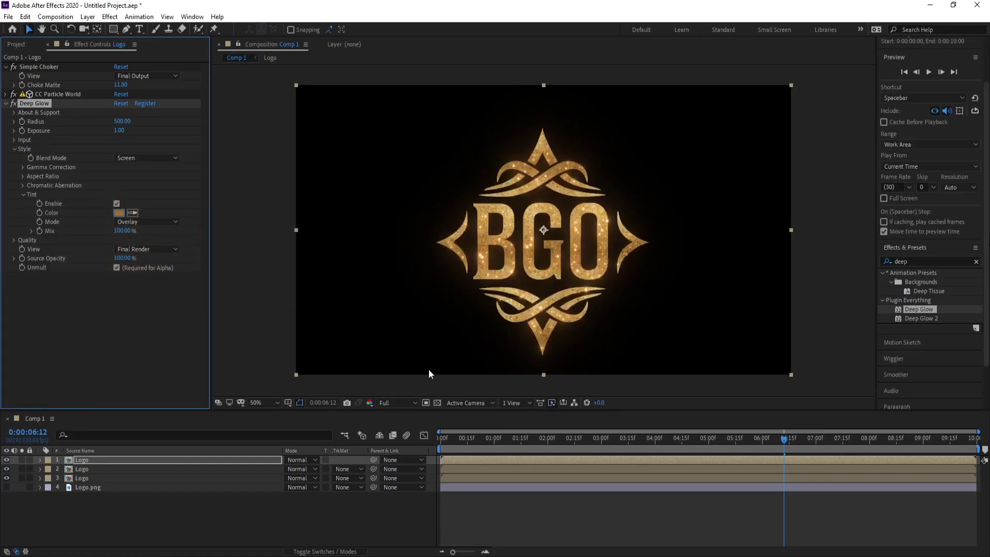
pyautogui.moveTo(663, 446); pyautogui.dragTo(777, 441)
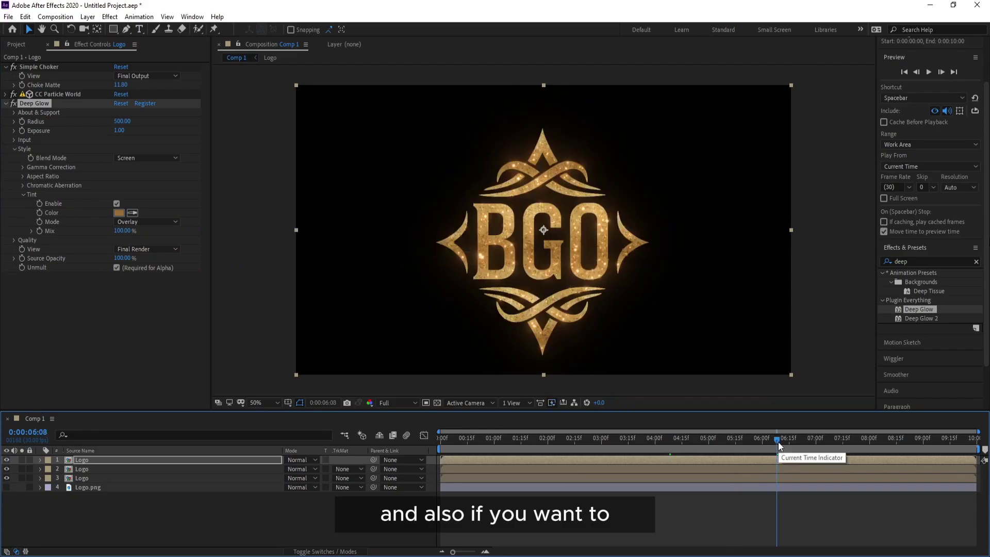
# Try stronger Deep Glow Exposure values on the top Logo layer, and set the Exposure to 0.50
pyautogui.moveTo(119, 130); pyautogui.dragTo(239, 144)
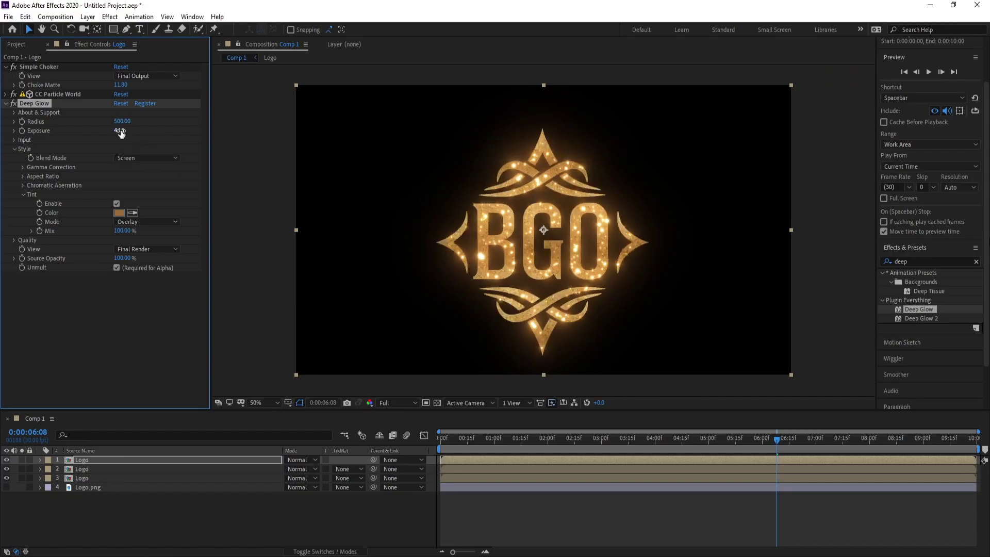
pyautogui.moveTo(121, 133); pyautogui.dragTo(67, 135)
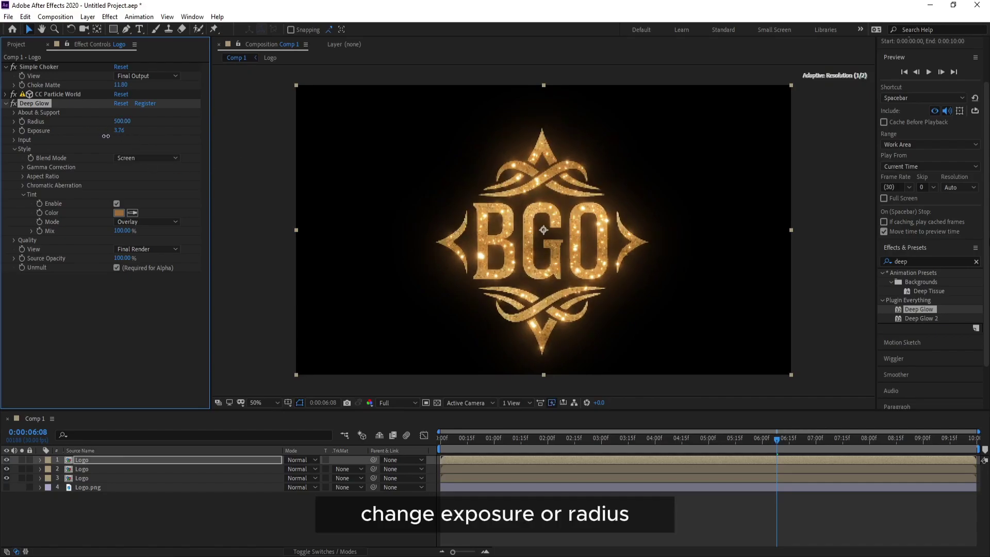
pyautogui.moveTo(143, 137); pyautogui.dragTo(64, 131)
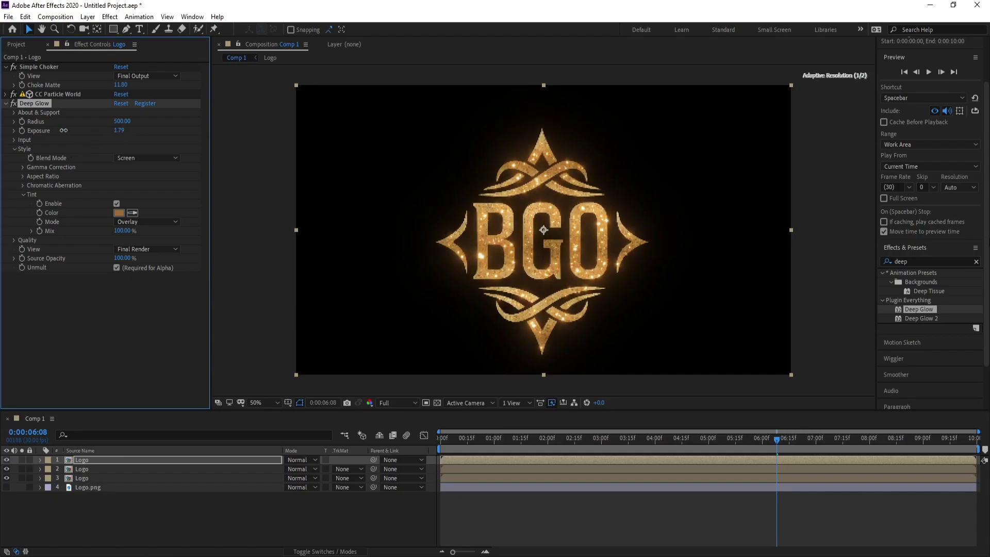
pyautogui.click(117, 131)
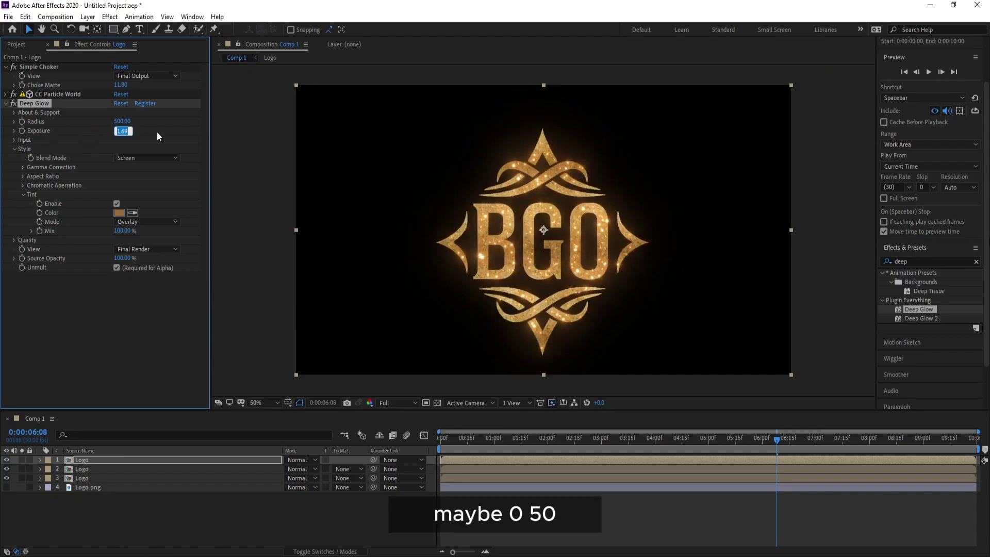
pyautogui.write('0.50')
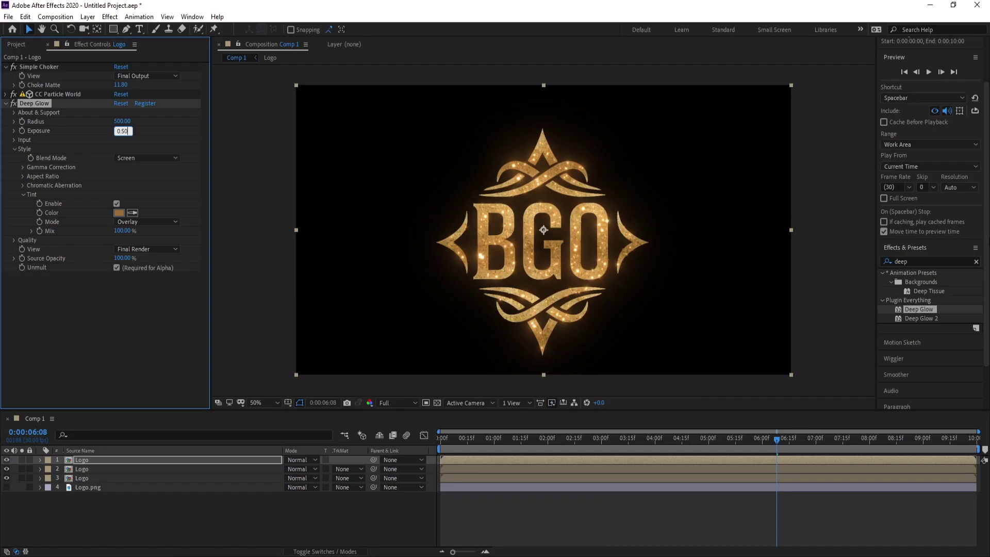
pyautogui.press('Return')
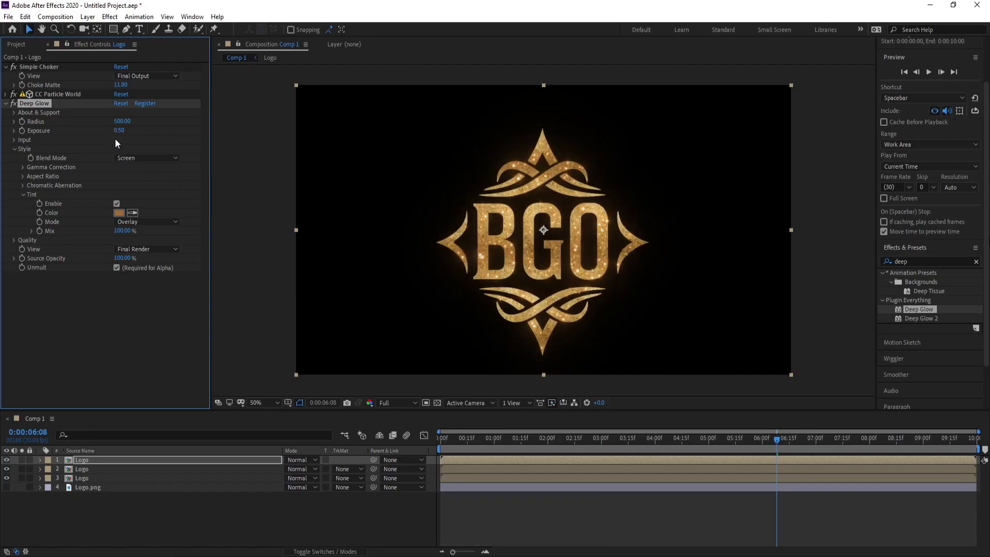
# Raise the Deep Glow Exposure to 0.91, checking the glow at other frames and previewing playback from 0:00:06:08
pyautogui.moveTo(119, 131); pyautogui.dragTo(134, 135)
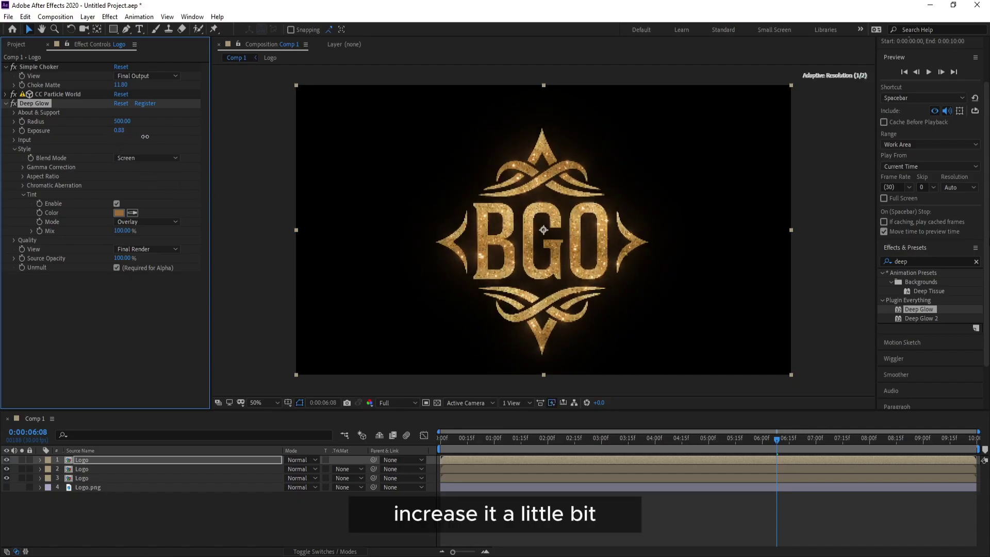
pyautogui.click(676, 443)
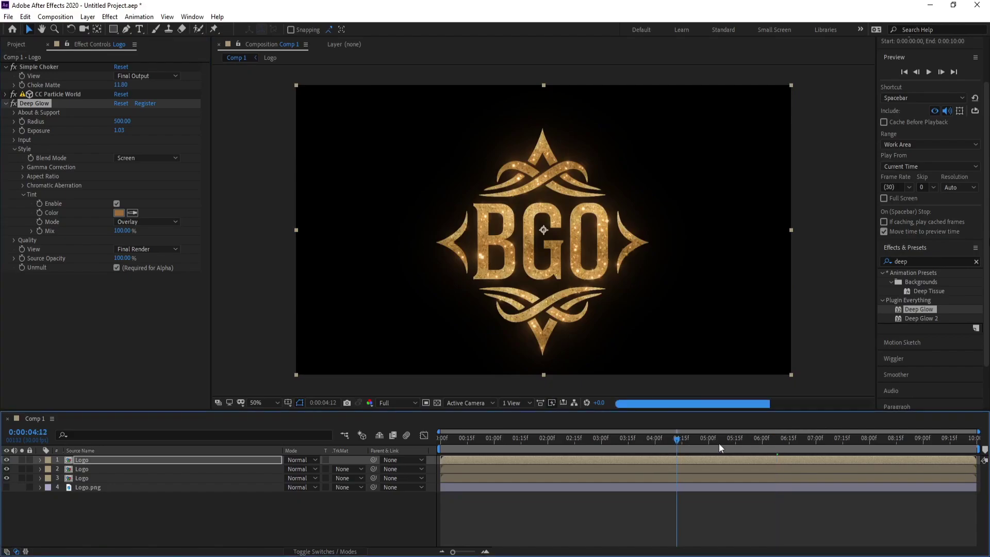
pyautogui.click(796, 442)
pyautogui.moveTo(122, 136); pyautogui.dragTo(117, 136)
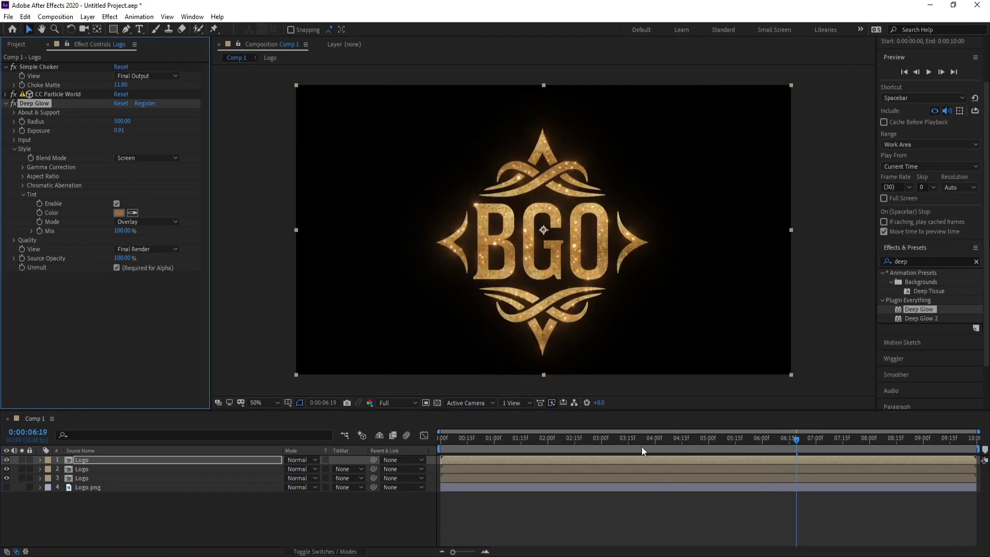
pyautogui.moveTo(640, 444); pyautogui.dragTo(776, 448)
pyautogui.press('space')
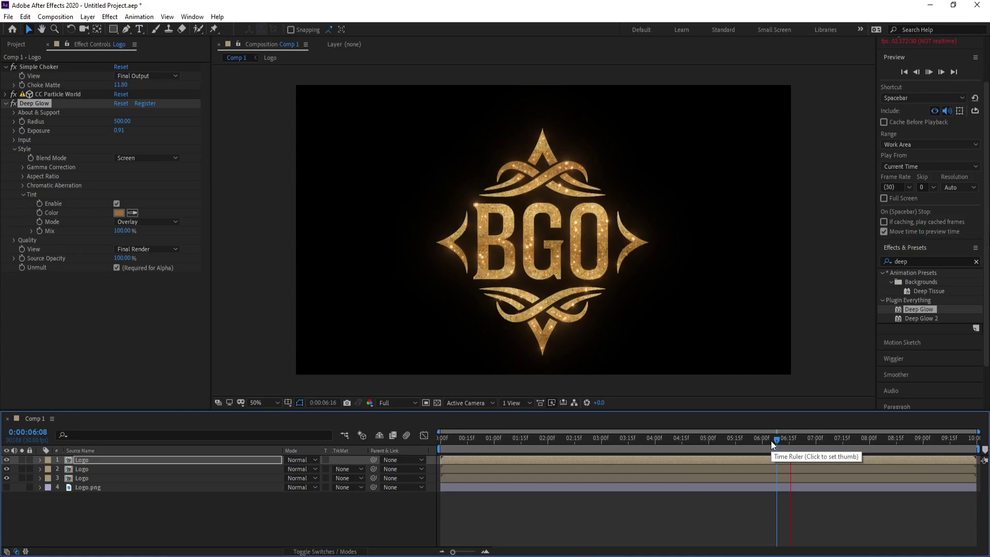
pyautogui.press('space')
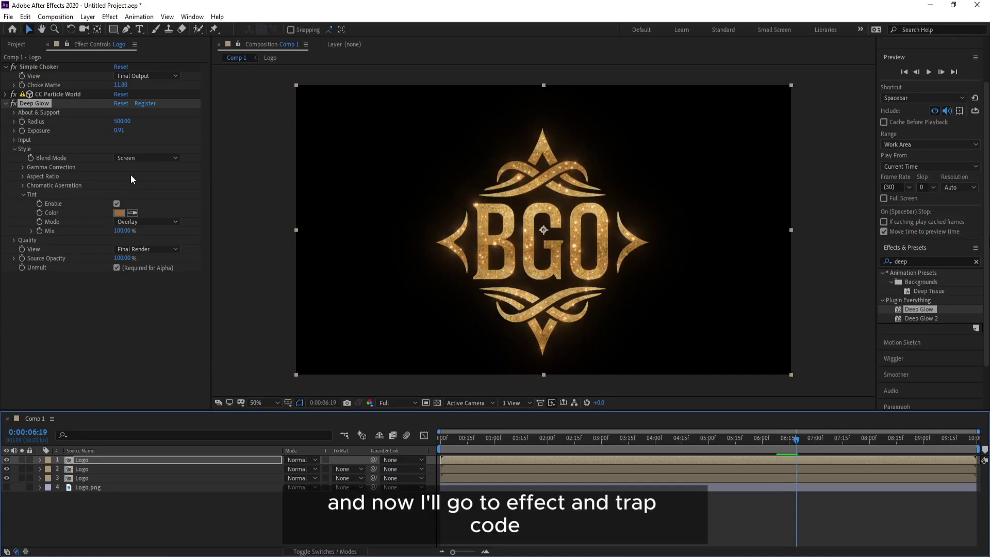
# Apply the RG Trapcode Starglow effect to the top Logo layer and choose the Supastar preset
pyautogui.click(109, 16)
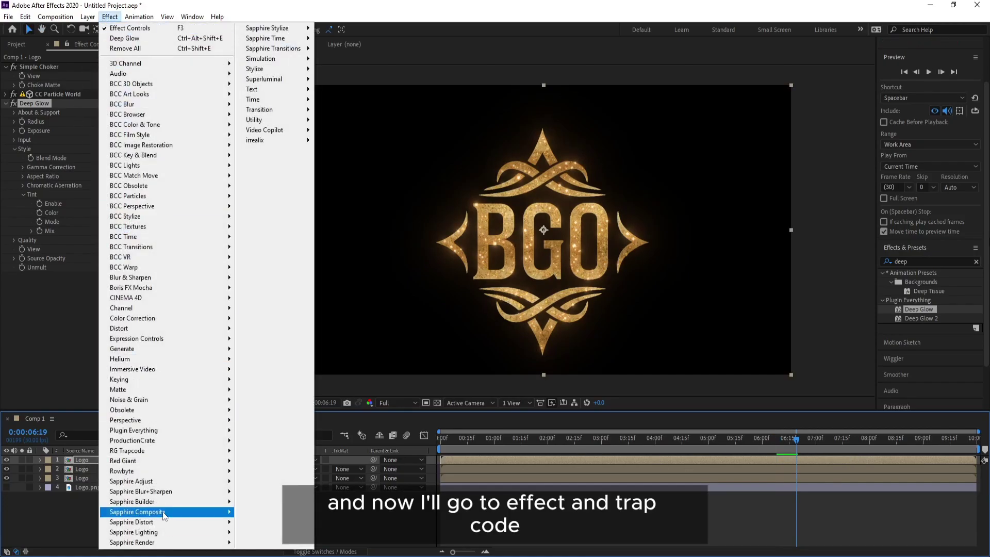
pyautogui.moveTo(160, 452)
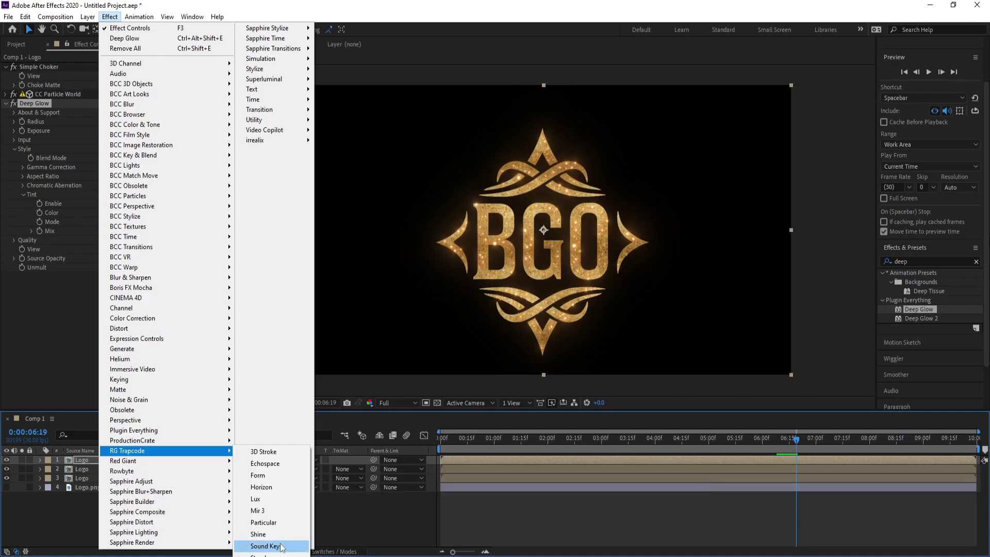
pyautogui.click(276, 554)
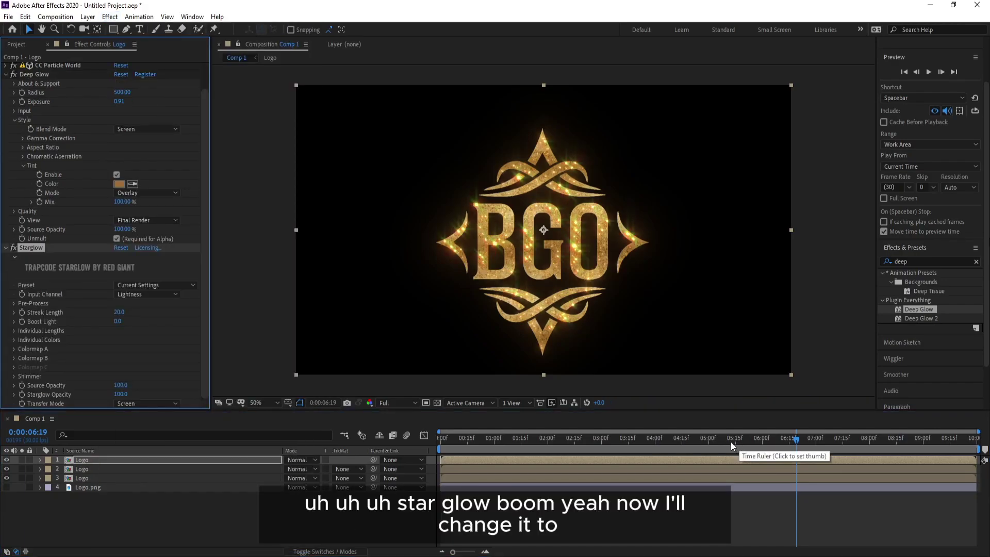
pyautogui.click(133, 286)
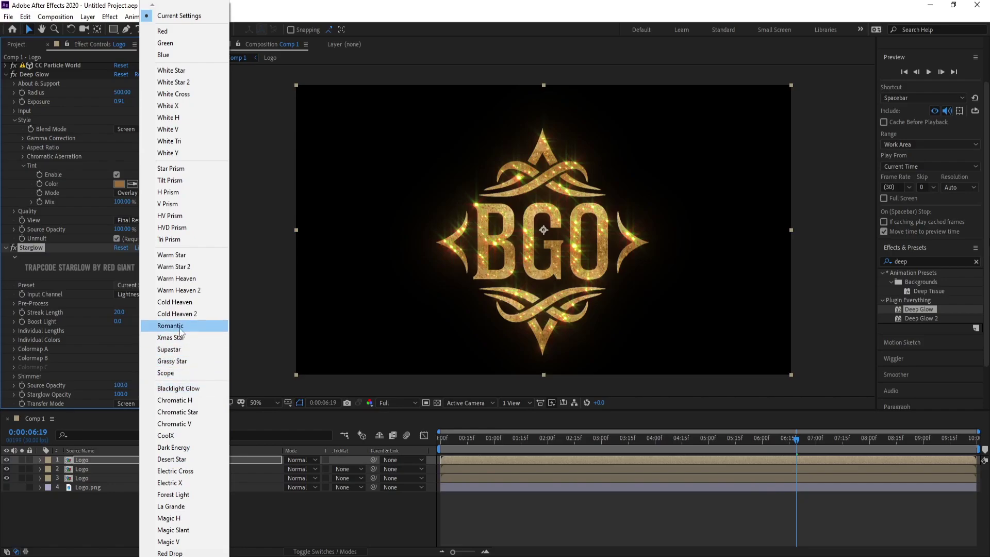
pyautogui.click(183, 351)
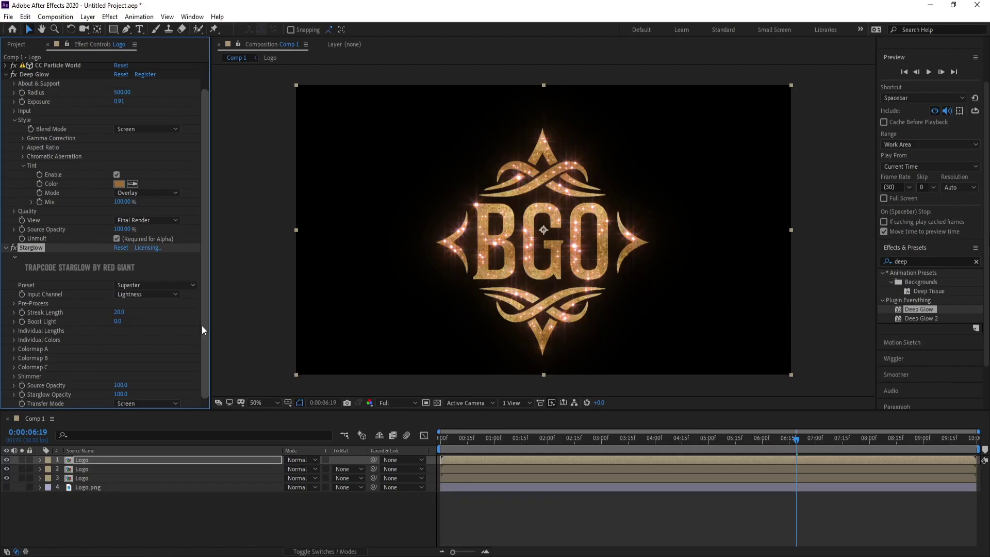
# Set the Shadows color of Starglow's Colormap A to light gold FFD780 and collapse that group
pyautogui.click(14, 349)
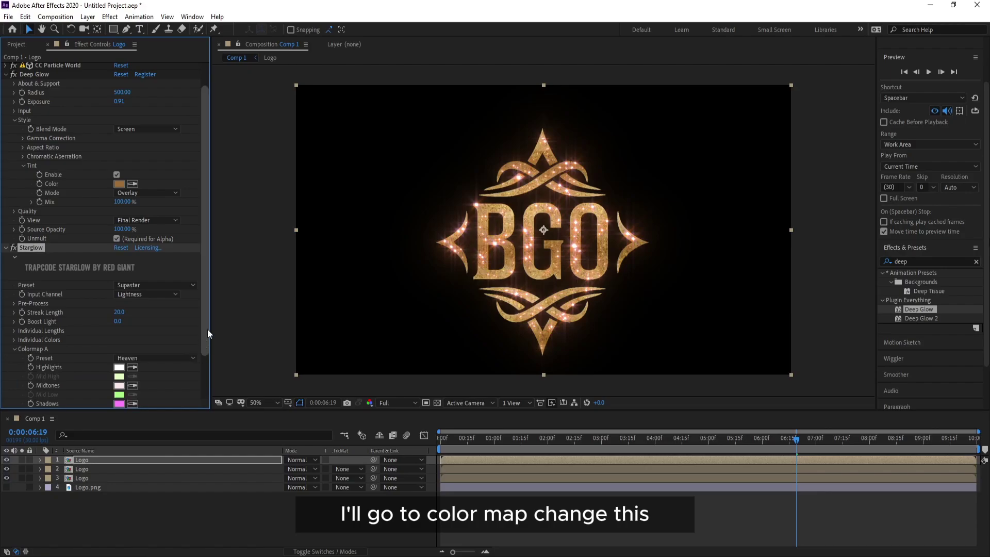
pyautogui.moveTo(205, 328); pyautogui.dragTo(201, 401)
pyautogui.click(119, 349)
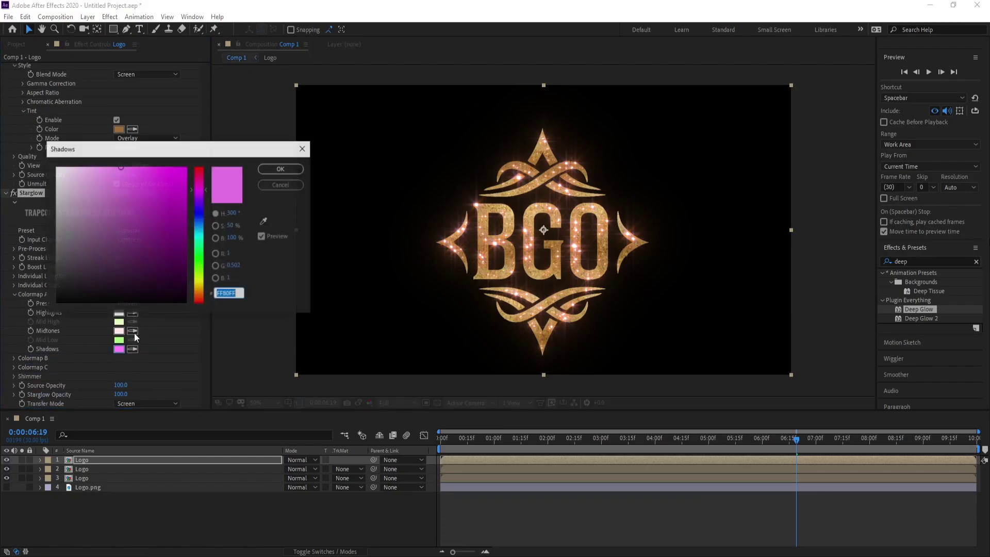
pyautogui.moveTo(199, 283); pyautogui.dragTo(201, 294)
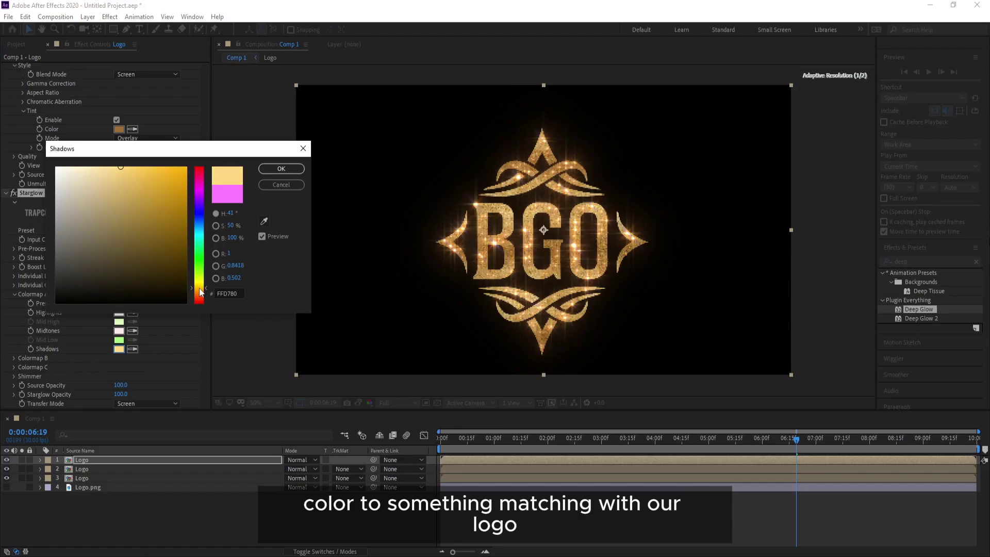
pyautogui.click(281, 168)
pyautogui.click(14, 294)
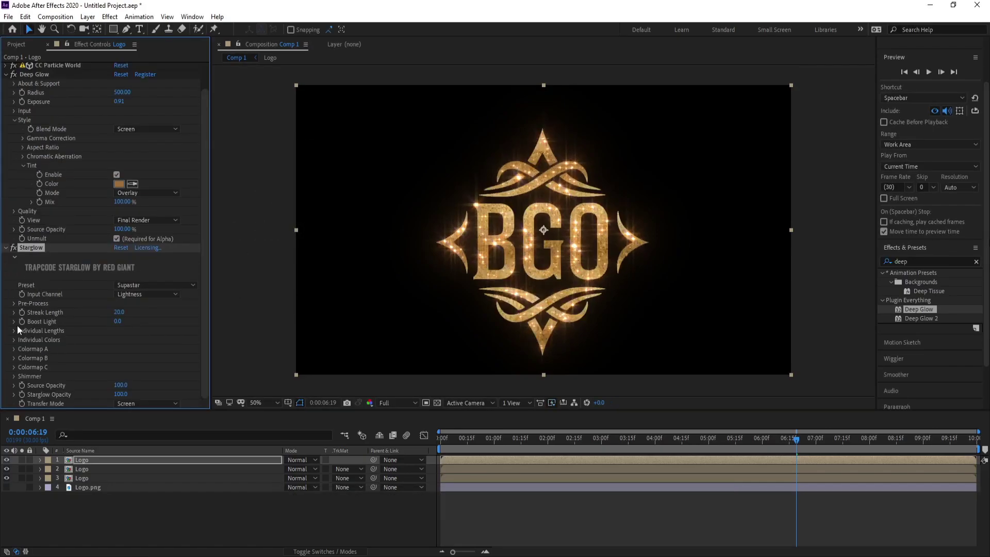
# Expand Starglow's Colormap B and set its Midtones color to pale yellow F3E68C
pyautogui.click(14, 357)
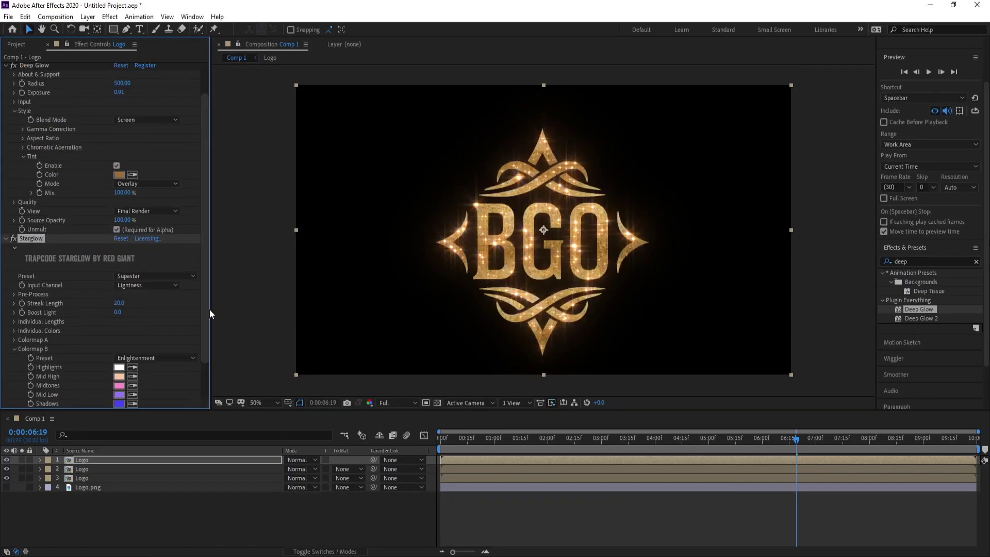
pyautogui.moveTo(204, 306); pyautogui.dragTo(200, 338)
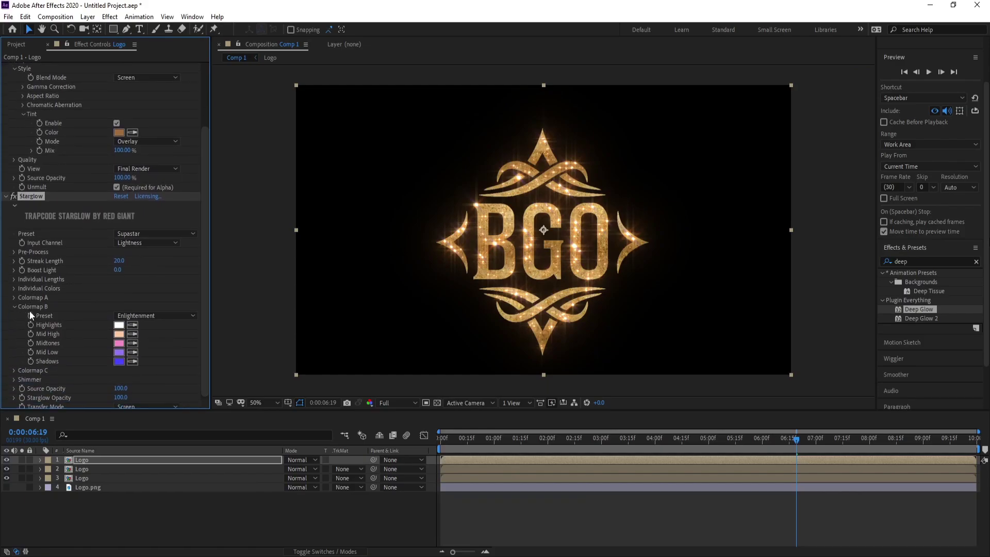
pyautogui.click(119, 343)
pyautogui.click(198, 281)
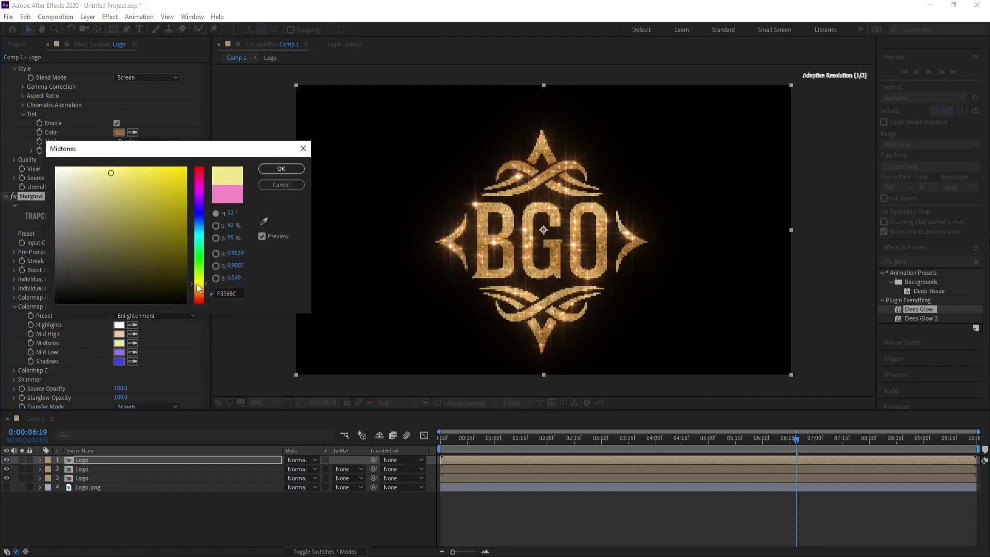
pyautogui.click(281, 169)
# Set Colormap B's Shadows color to orange-yellow FFC947 and its Mid Low color to a matching yellow
pyautogui.click(118, 360)
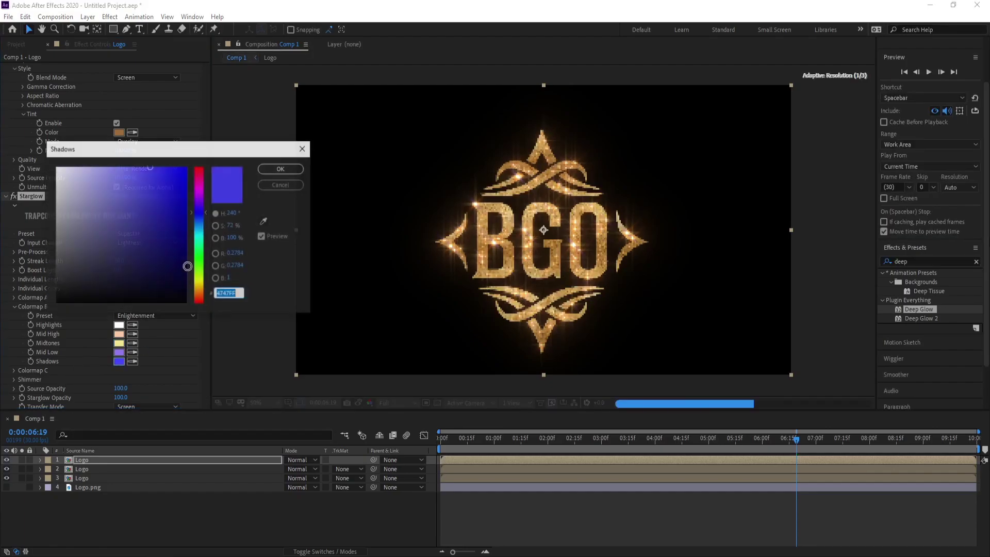
pyautogui.click(198, 284)
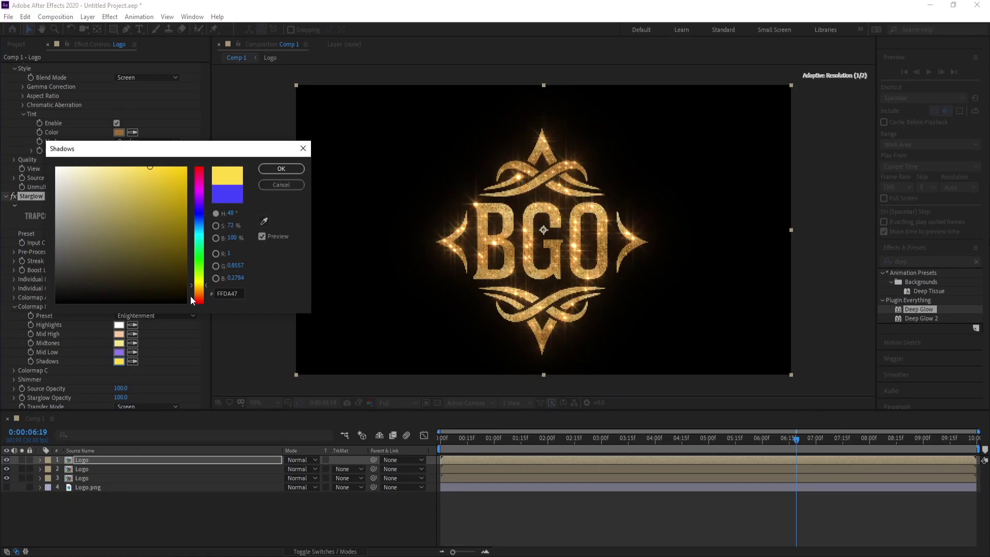
pyautogui.click(201, 291)
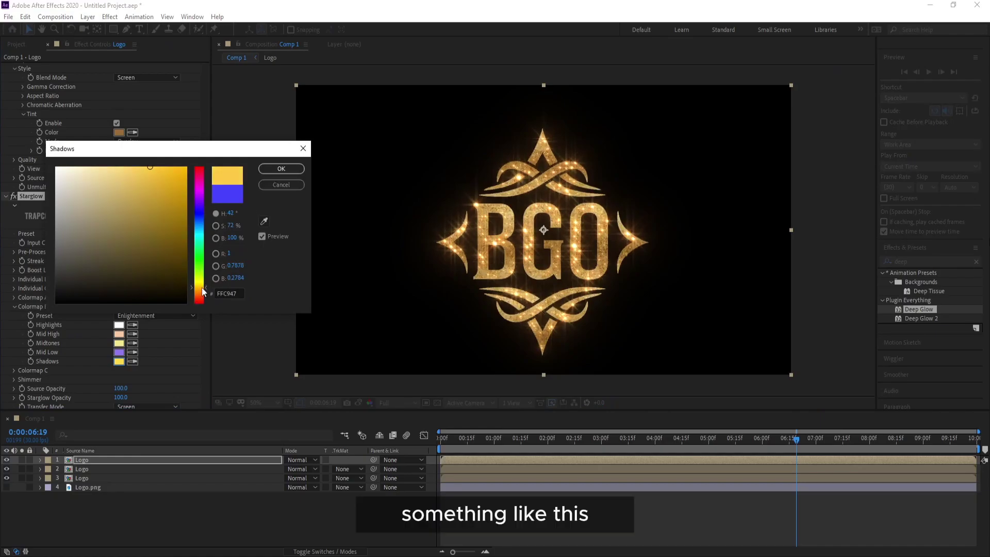
pyautogui.click(281, 168)
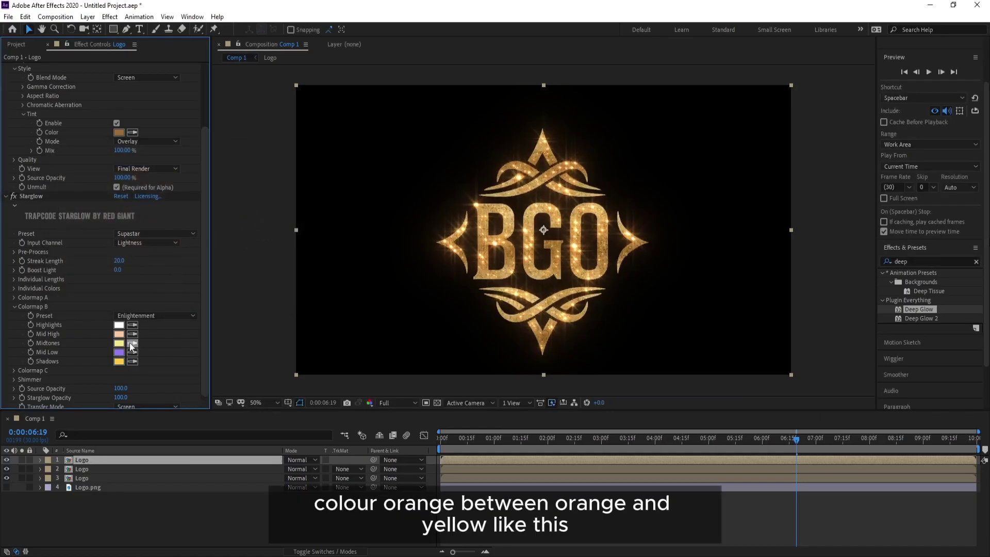
pyautogui.click(119, 354)
pyautogui.moveTo(197, 290); pyautogui.dragTo(198, 294)
pyautogui.click(278, 170)
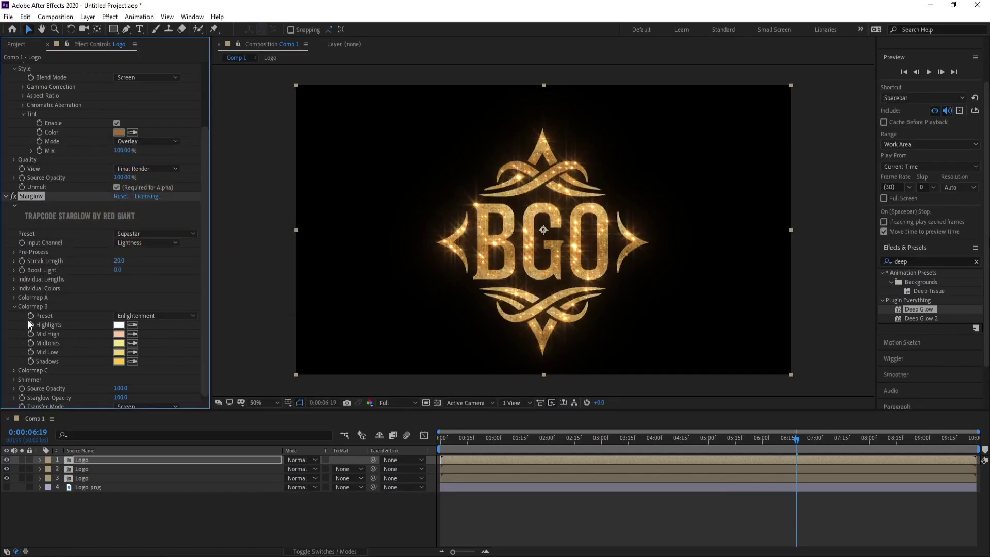
pyautogui.click(14, 307)
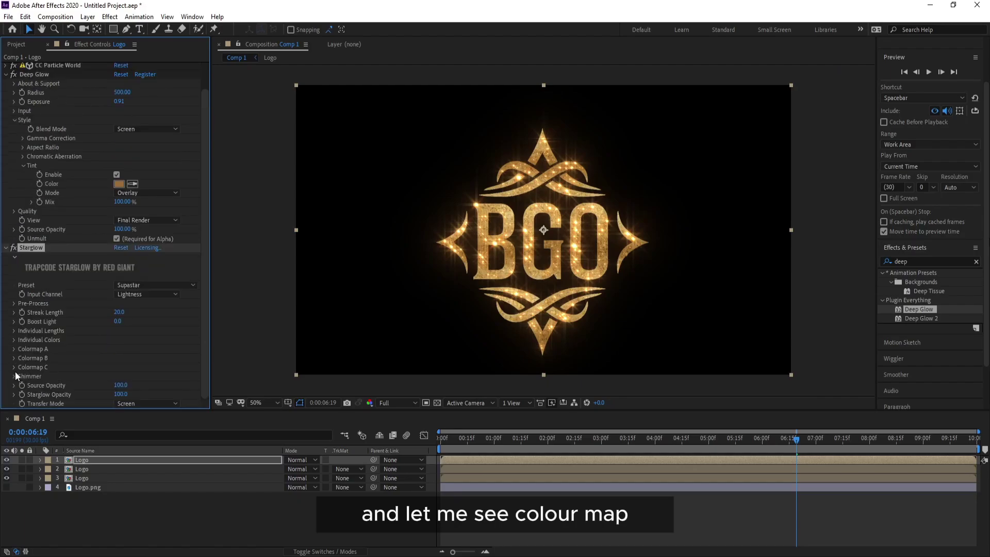
# Set the Shadows color of Starglow's Colormap C to yellow FFCC00 and collapse the Starglow settings
pyautogui.click(14, 369)
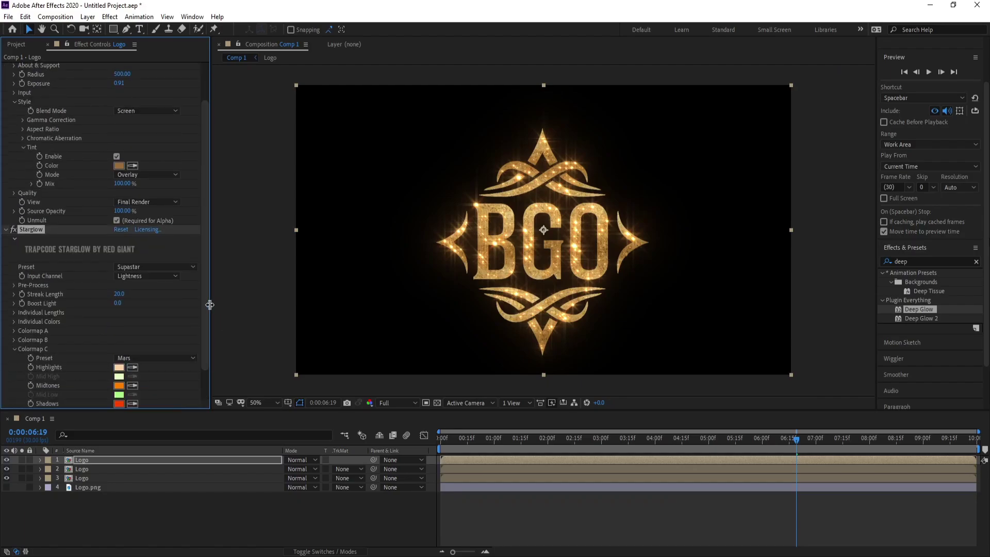
pyautogui.moveTo(205, 314); pyautogui.dragTo(205, 323)
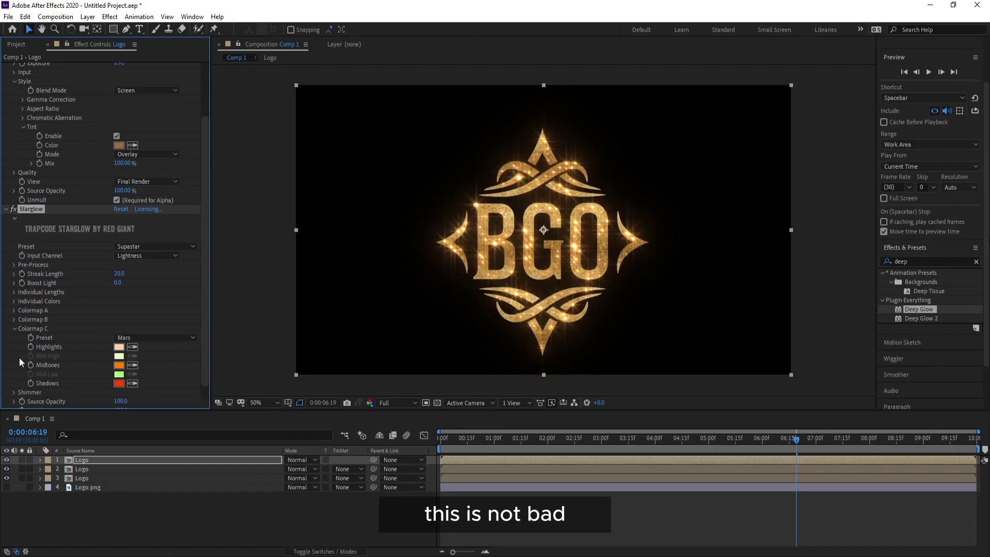
pyautogui.click(119, 383)
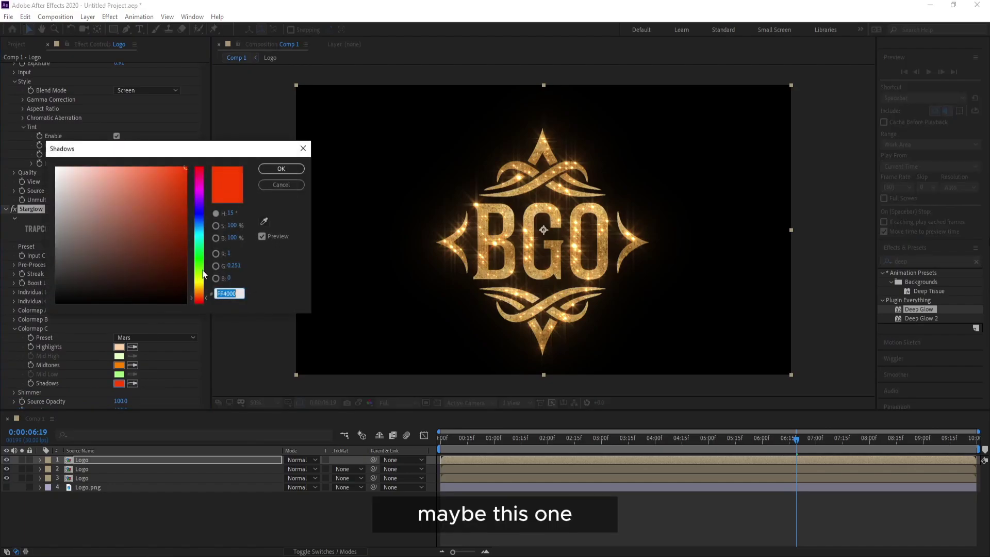
pyautogui.moveTo(200, 299); pyautogui.dragTo(196, 286)
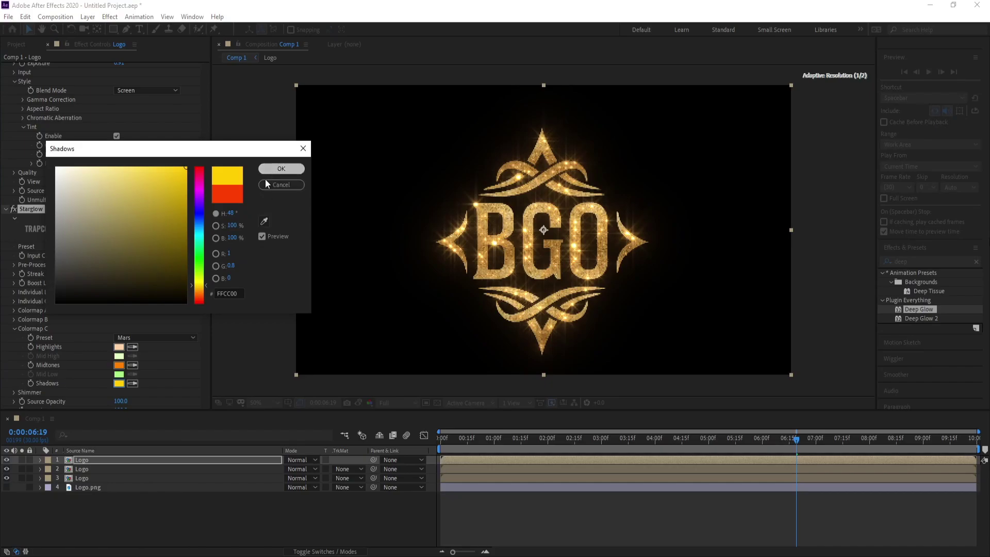
pyautogui.click(277, 169)
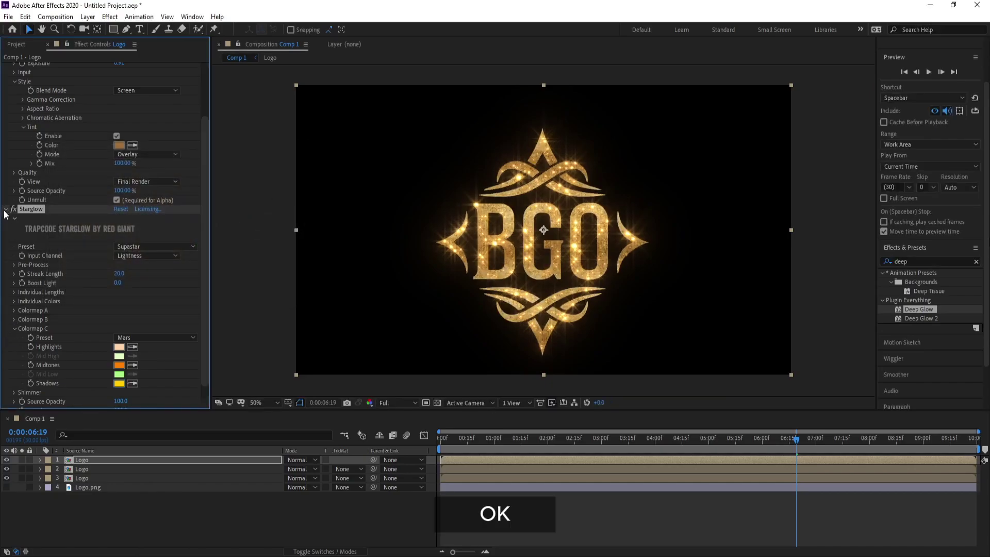
pyautogui.click(6, 209)
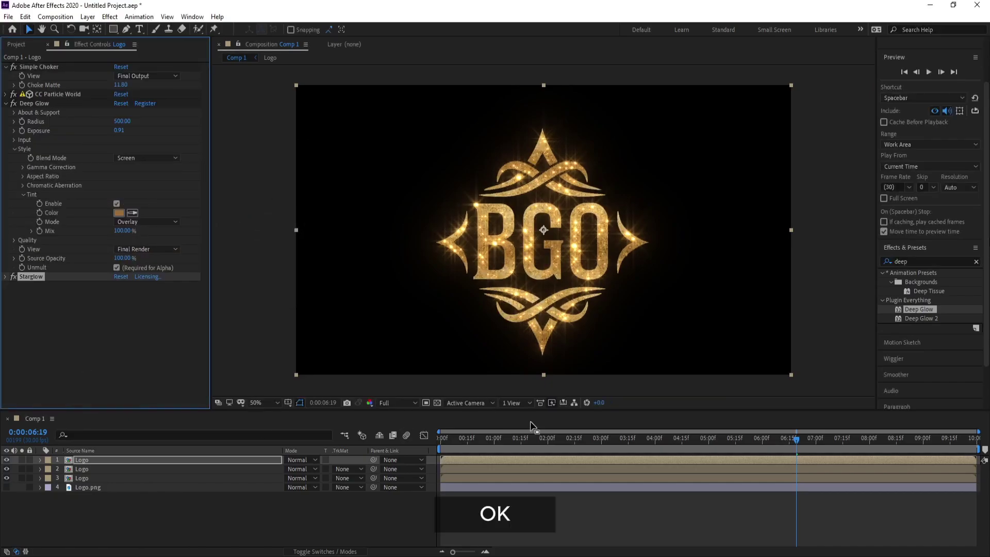
# Move the time to 0:00:02:21, then make the Logo.png layer visible and solo it
pyautogui.click(584, 441)
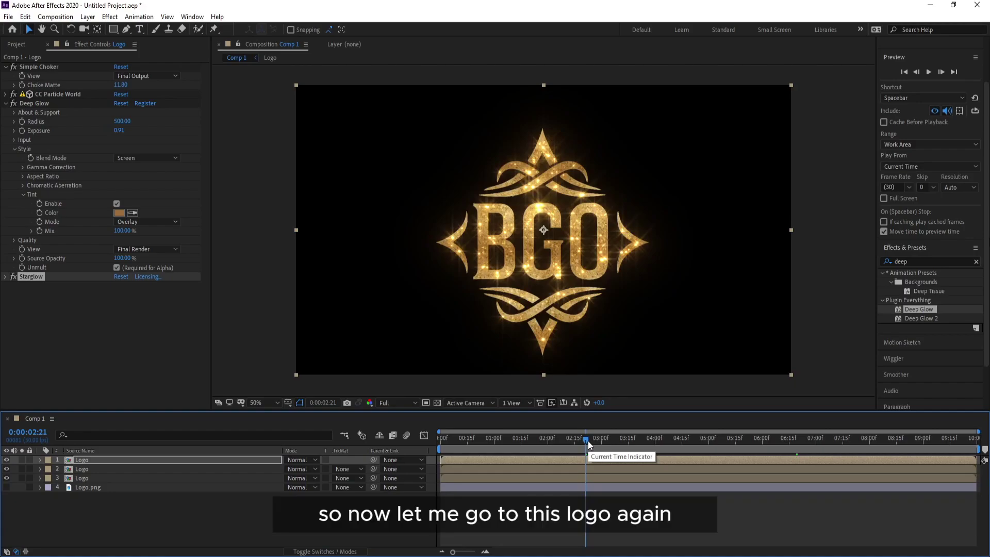
pyautogui.click(88, 487)
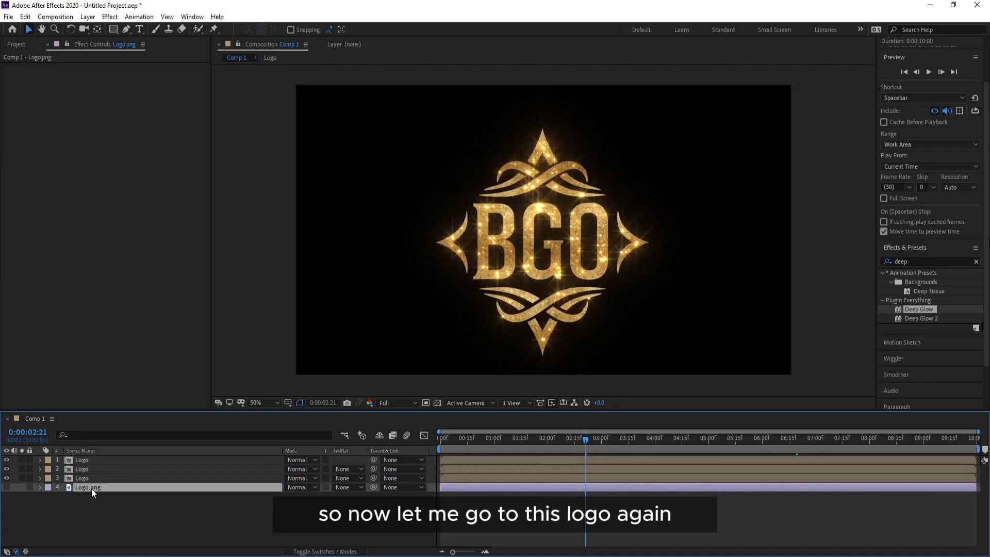
pyautogui.click(6, 487)
pyautogui.click(22, 488)
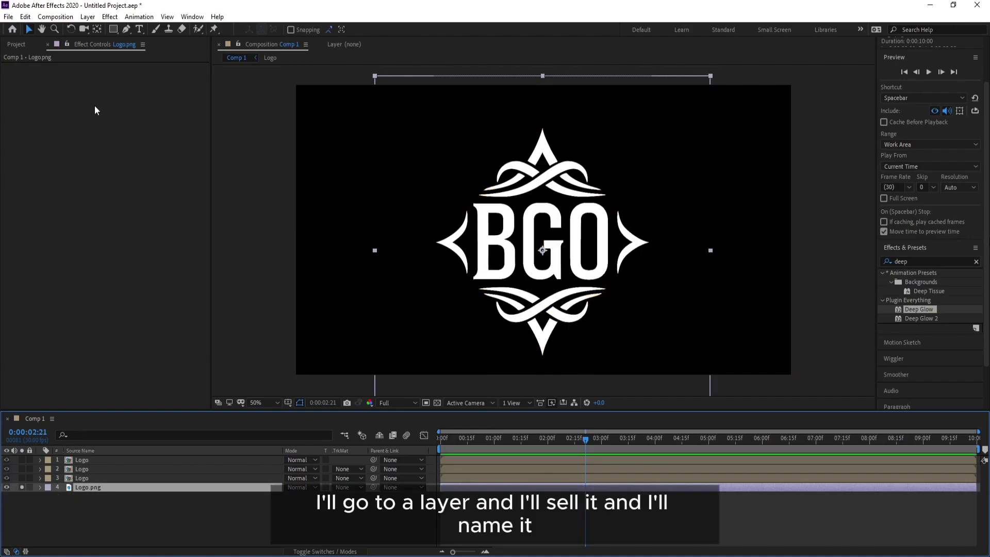
# Create a new 1920 x 1080 black solid named Particle above the Logo.png layer
pyautogui.click(88, 16)
pyautogui.moveTo(222, 29)
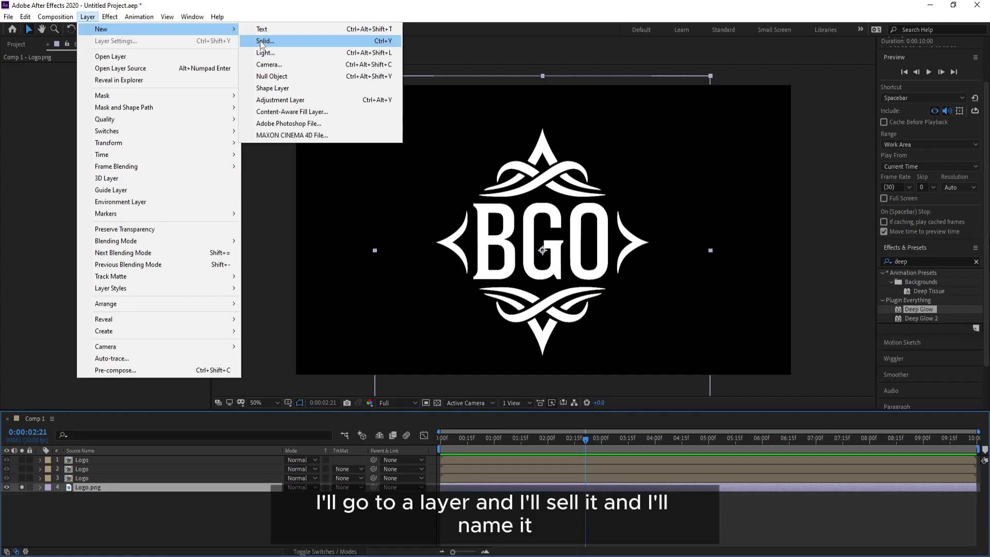
pyautogui.click(264, 40)
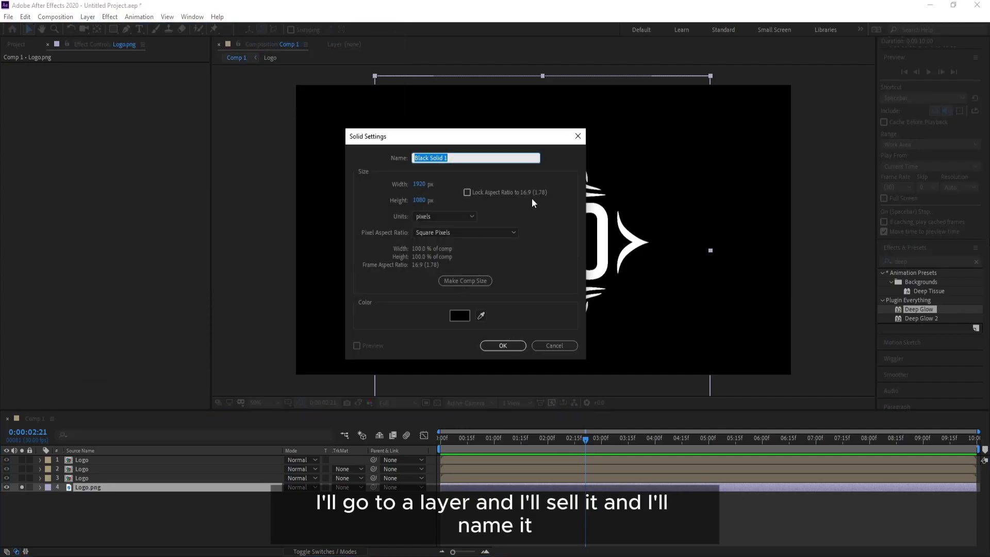
pyautogui.write('O')
pyautogui.write('P')
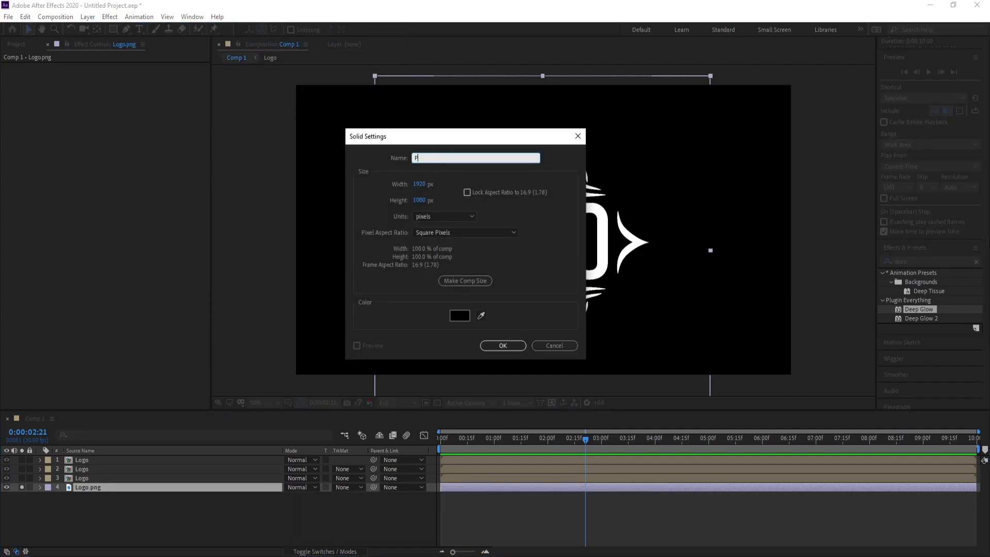
pyautogui.write('arti')
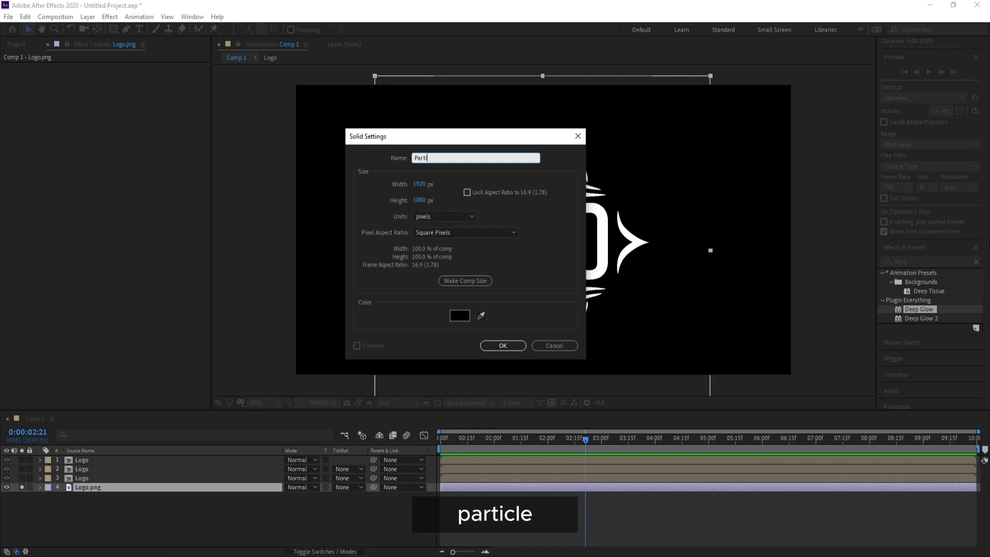
pyautogui.write('cle')
pyautogui.press('Return')
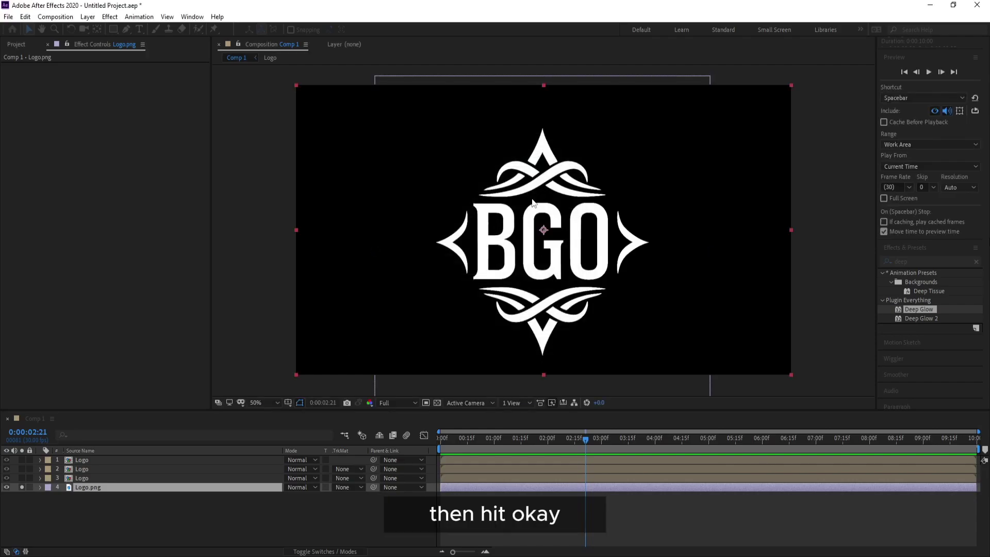
# Apply the RG Trapcode Particular effect to the Particle solid
pyautogui.click(110, 16)
pyautogui.moveTo(219, 452)
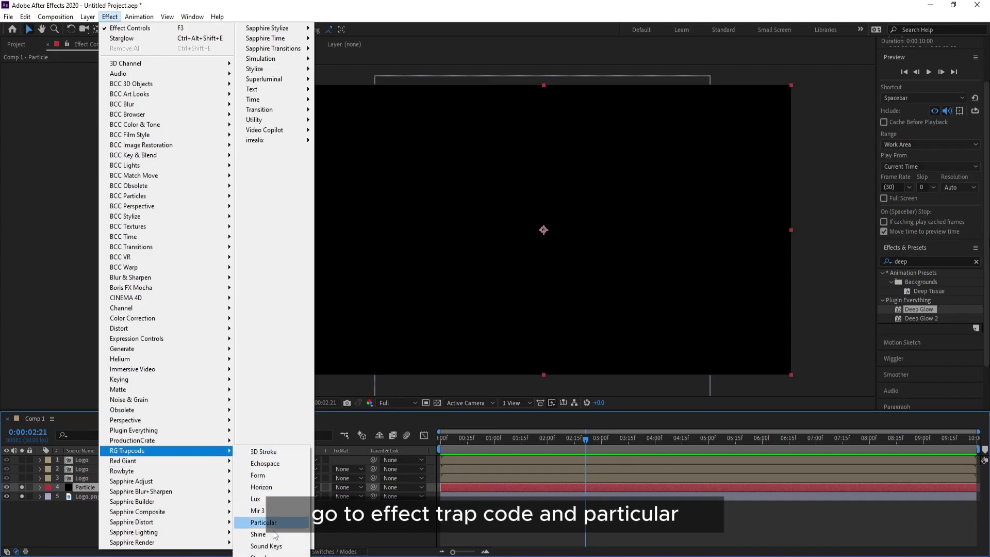
pyautogui.click(270, 522)
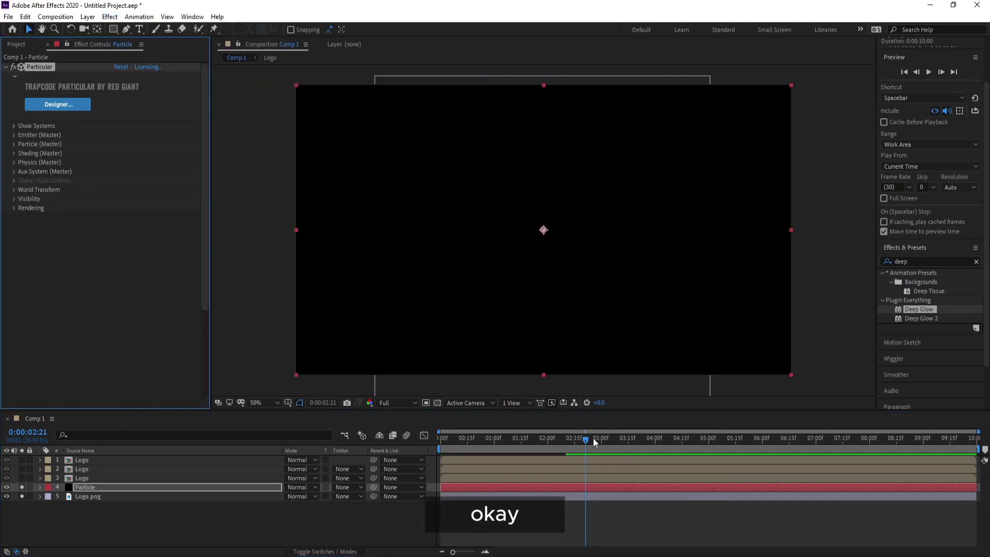
# Auto-trace Logo.png's alpha channel for the current frame onto a new layer, and leave only the Particle layer showing
pyautogui.click(80, 495)
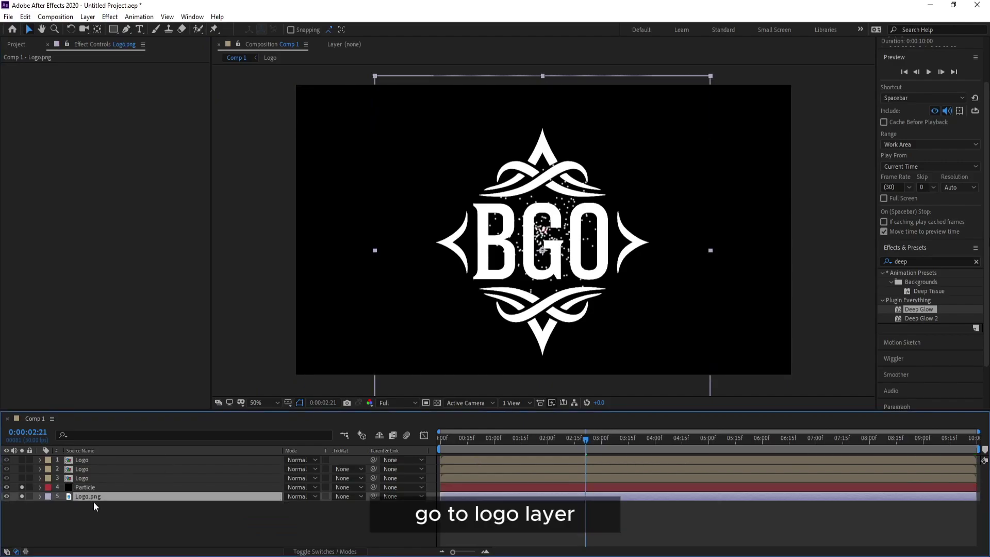
pyautogui.click(88, 17)
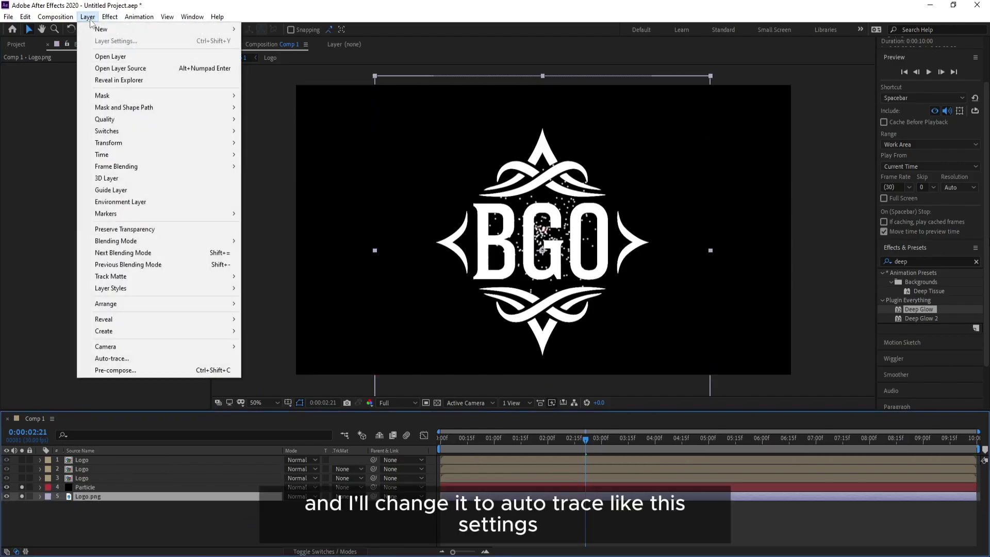
pyautogui.click(153, 359)
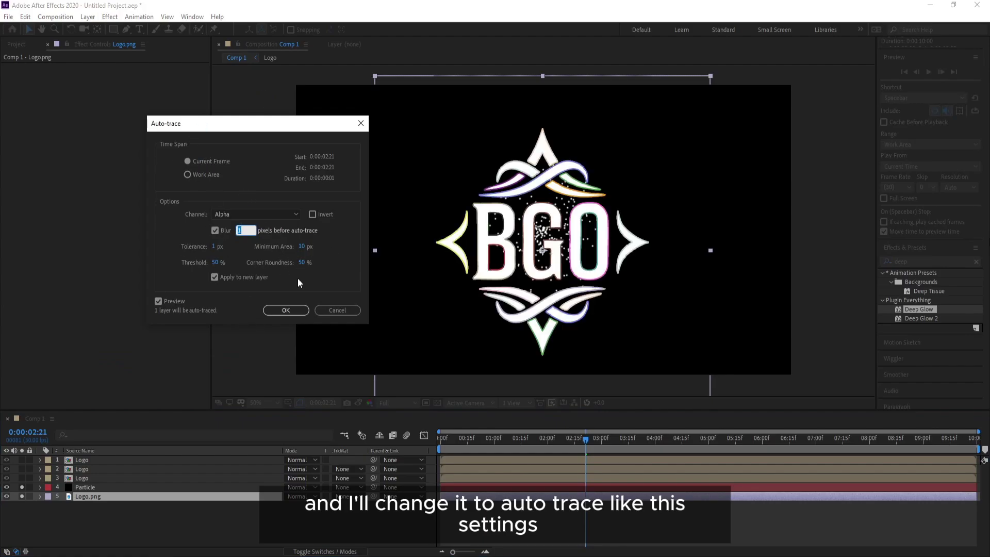
pyautogui.click(269, 310)
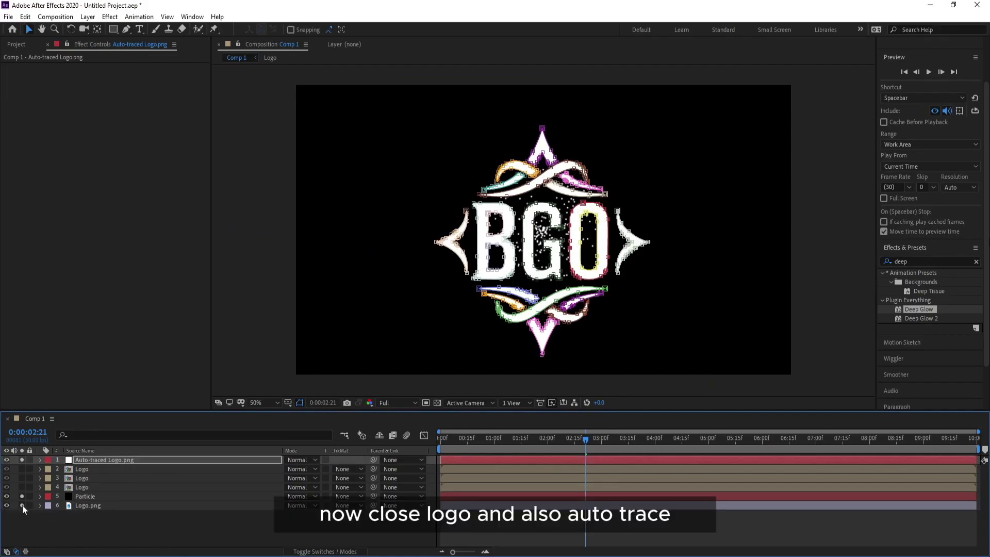
pyautogui.click(7, 505)
pyautogui.click(10, 460)
# Set the Emitter Type of the Particle layer's Particular effect to Text/Mask
pyautogui.click(87, 498)
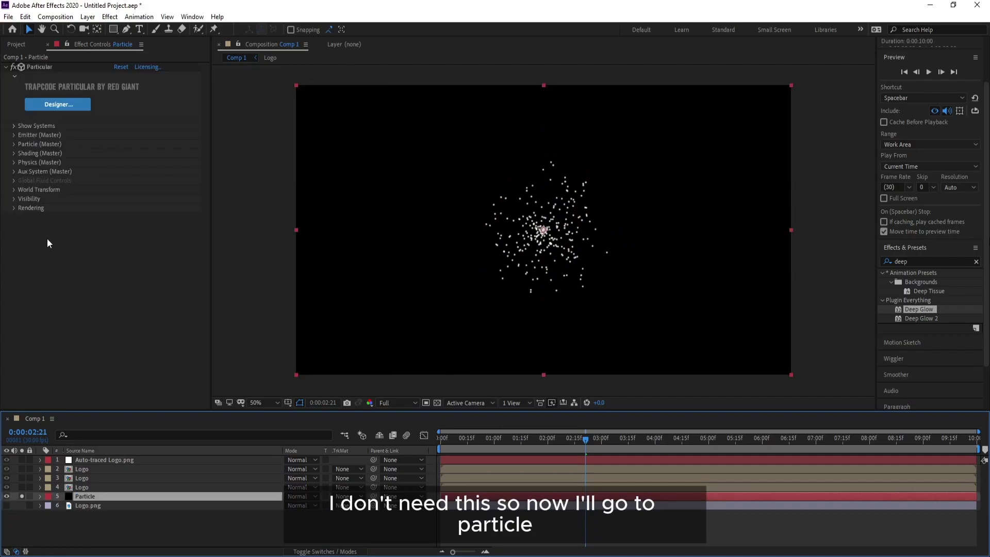
pyautogui.click(14, 135)
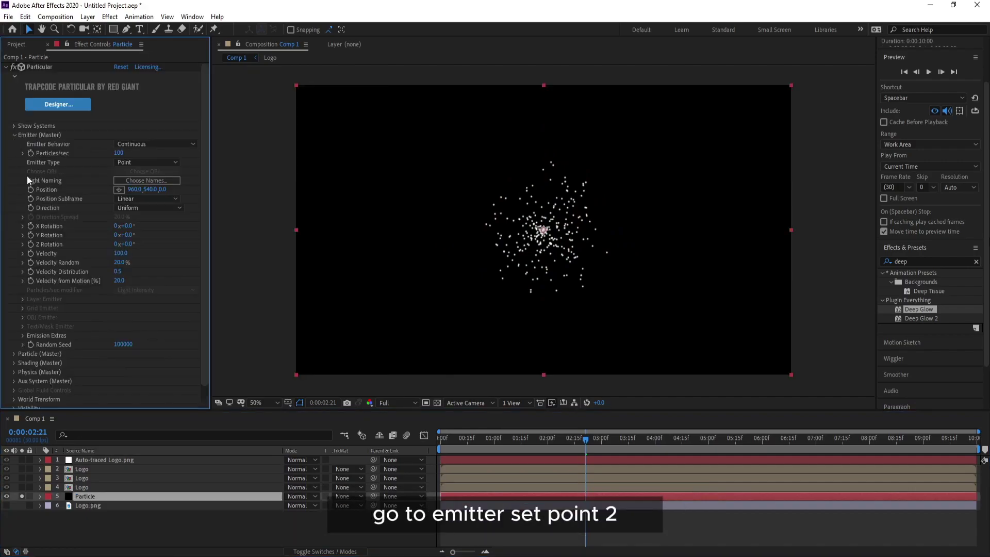
pyautogui.click(145, 161)
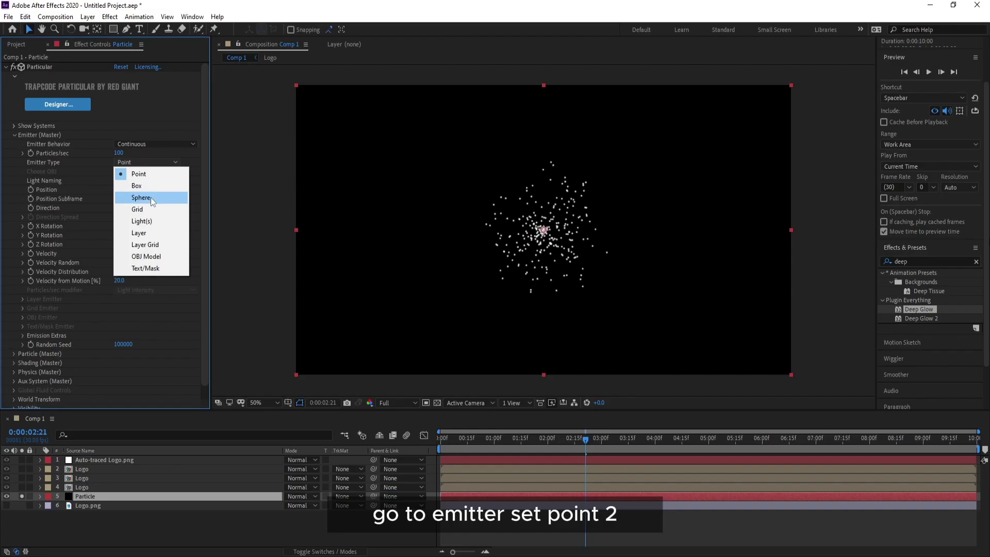
pyautogui.click(155, 269)
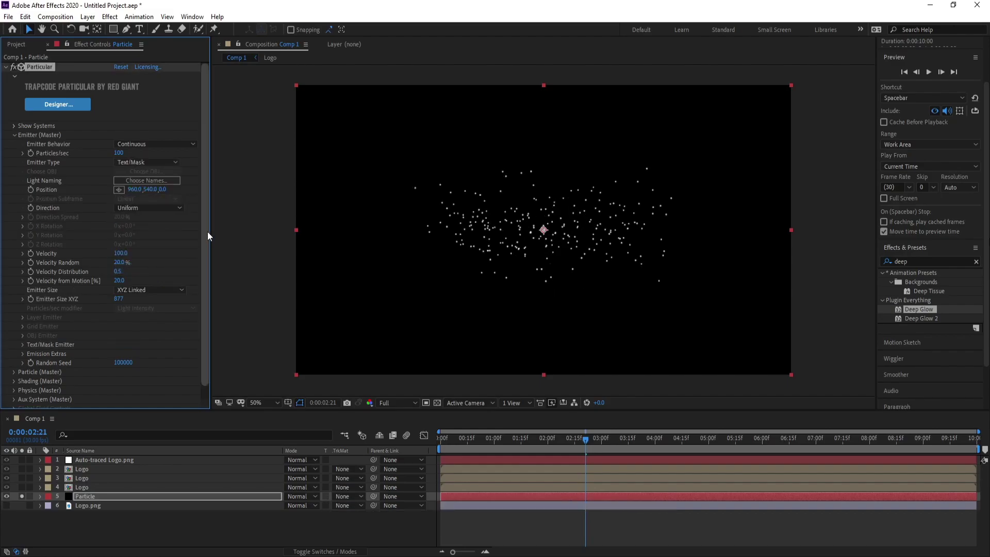
# Choose Auto-traced Logo.png as the source layer for Particular's Text/Mask Emitter
pyautogui.scroll(-1, 206, 237)
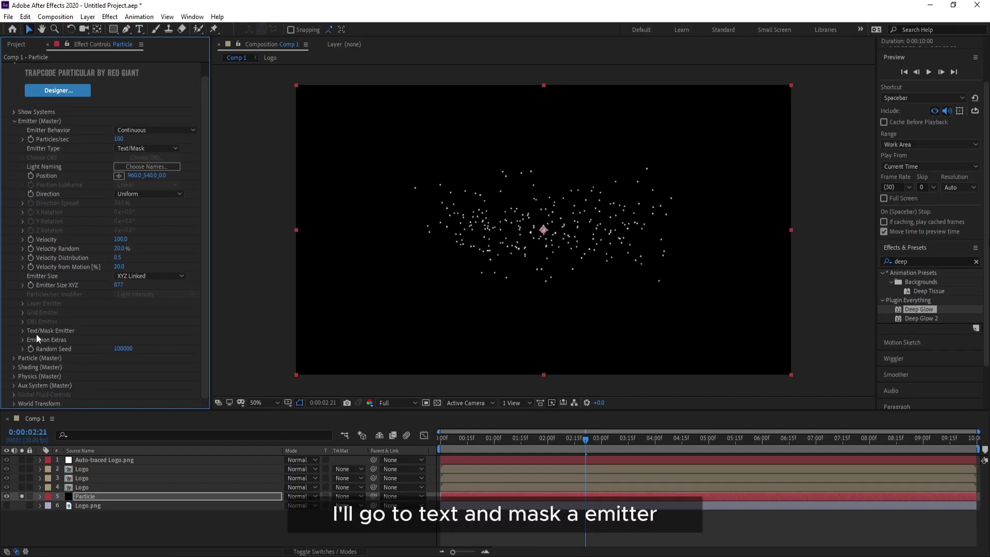
pyautogui.click(22, 330)
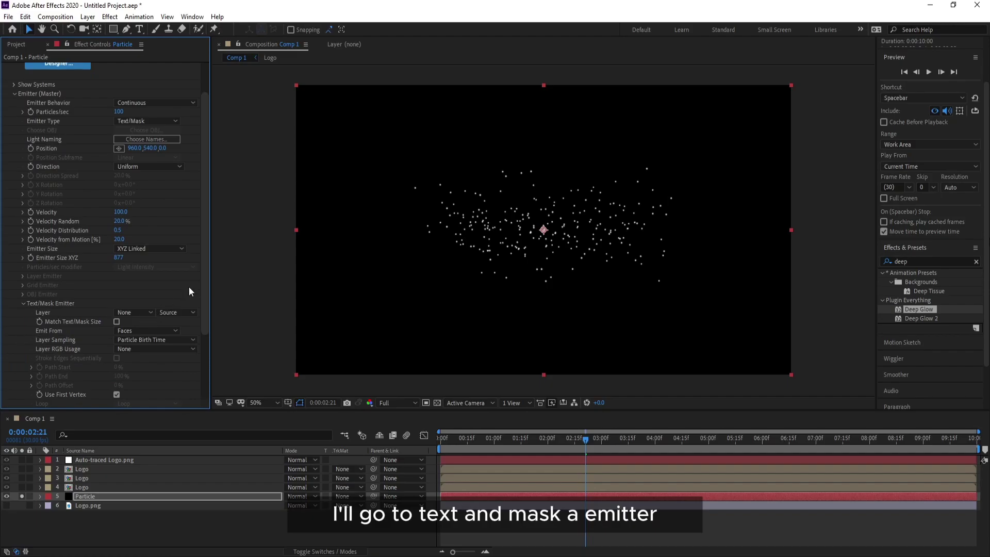
pyautogui.scroll(-1, 203, 273)
pyautogui.click(139, 292)
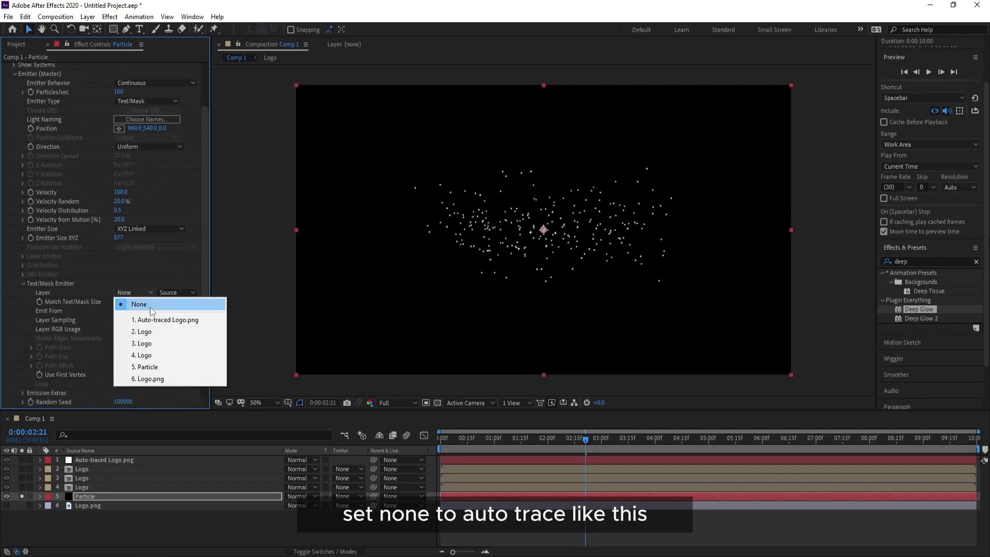
pyautogui.click(159, 322)
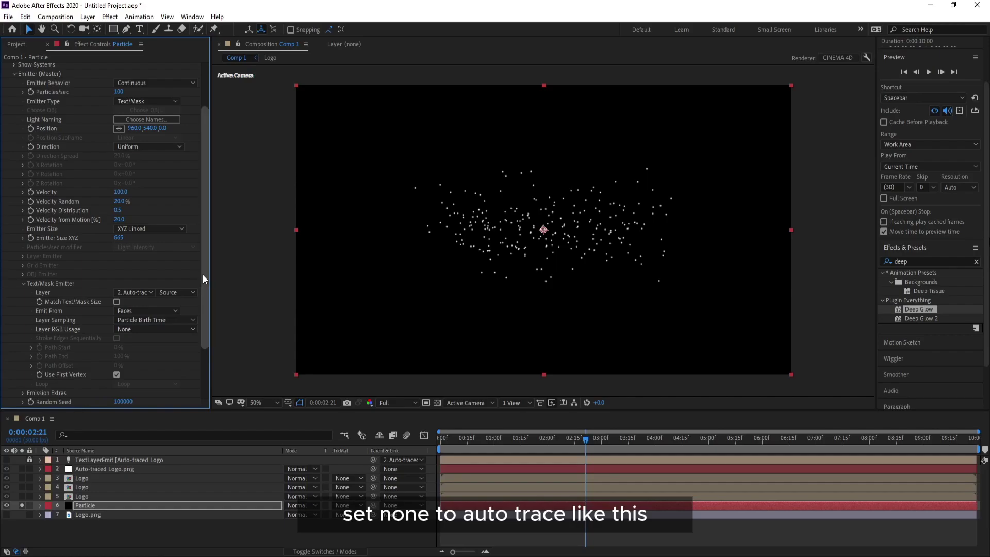
# Set the emitter's Velocity, Velocity Random, Velocity Distribution and Velocity from Motion all to 0
pyautogui.click(123, 192)
pyautogui.write('0')
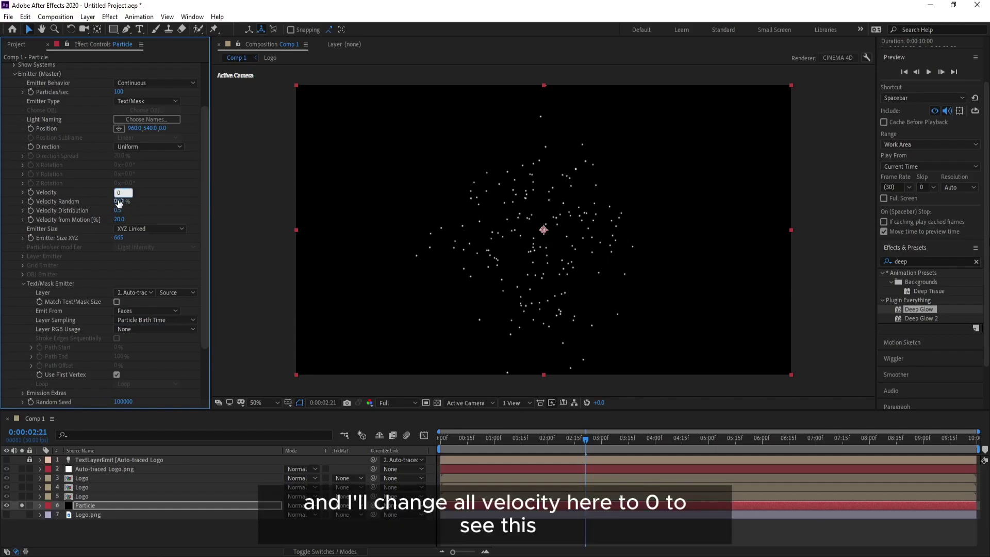
pyautogui.click(118, 201)
pyautogui.write('0')
pyautogui.click(118, 211)
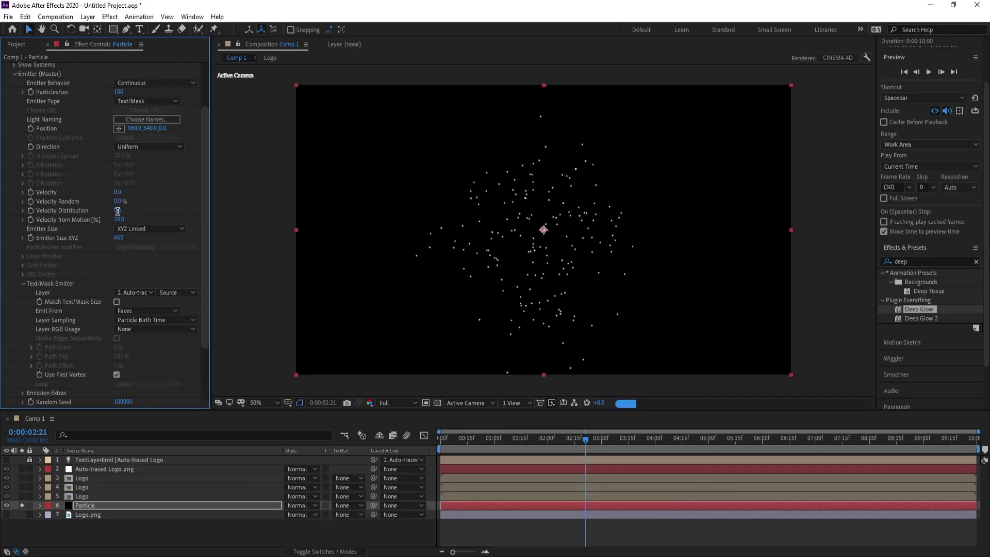
pyautogui.write('0')
pyautogui.click(119, 220)
pyautogui.write('0')
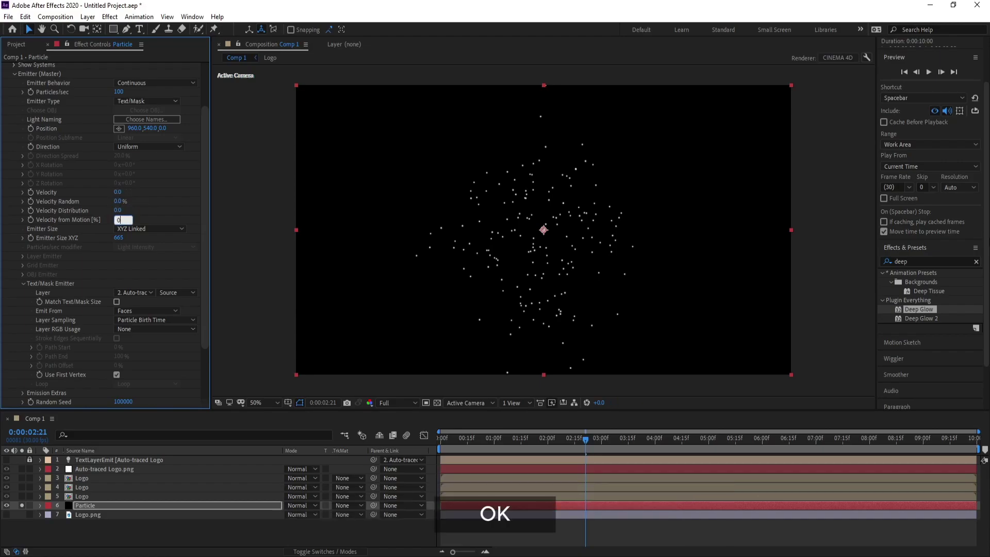
pyautogui.press('Return')
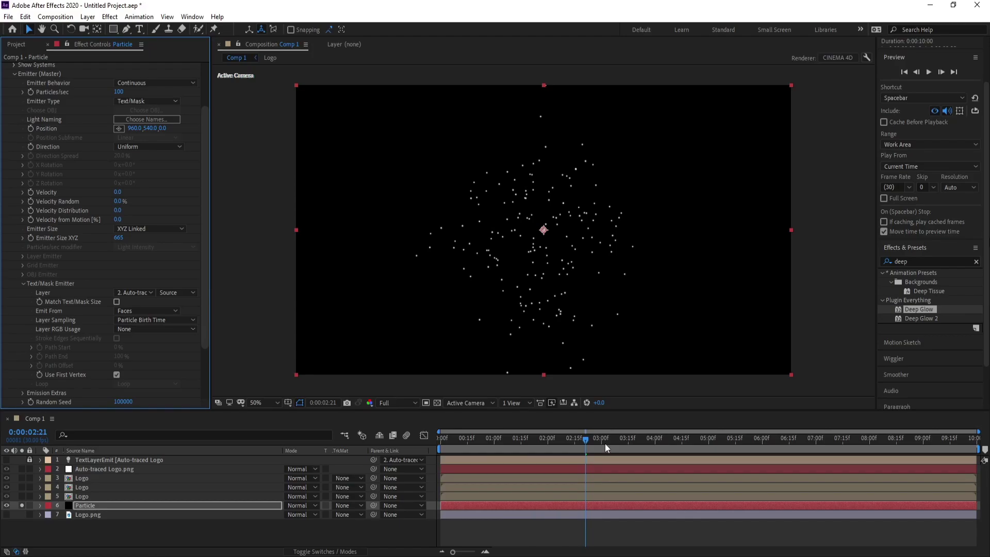
# Move the time to 0:00:03:22 and set the emitter's Particles/sec to 1000
pyautogui.click(640, 440)
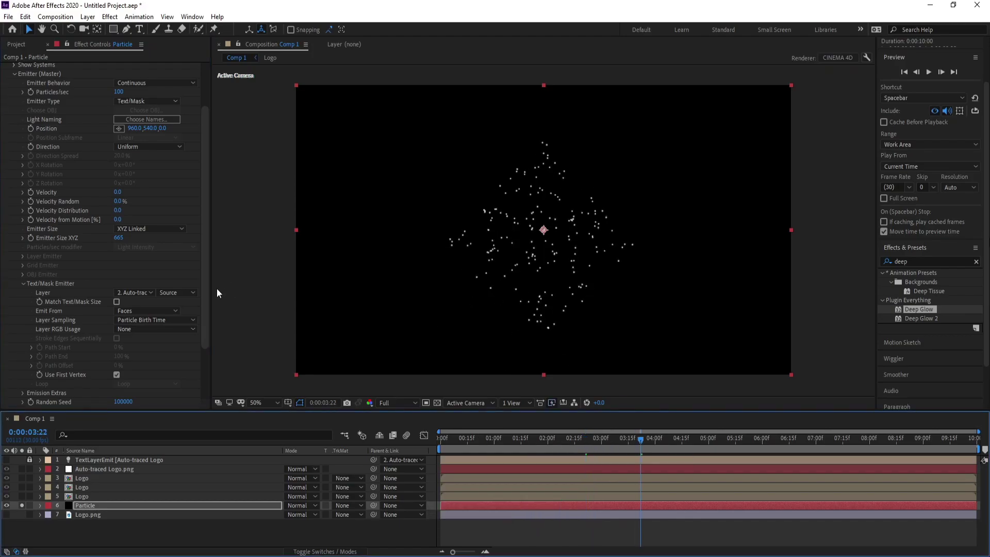
pyautogui.moveTo(204, 280); pyautogui.dragTo(208, 267)
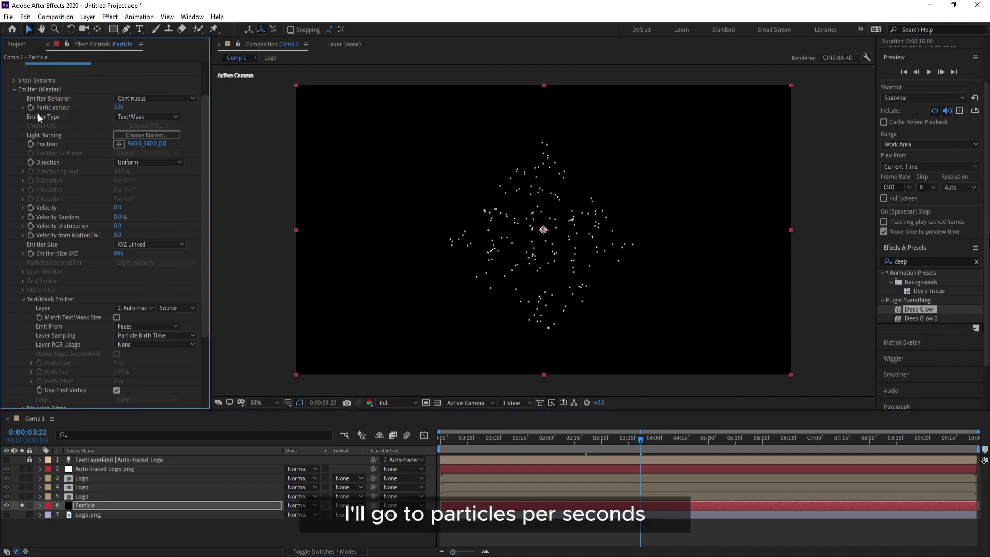
pyautogui.moveTo(119, 107); pyautogui.dragTo(308, 114)
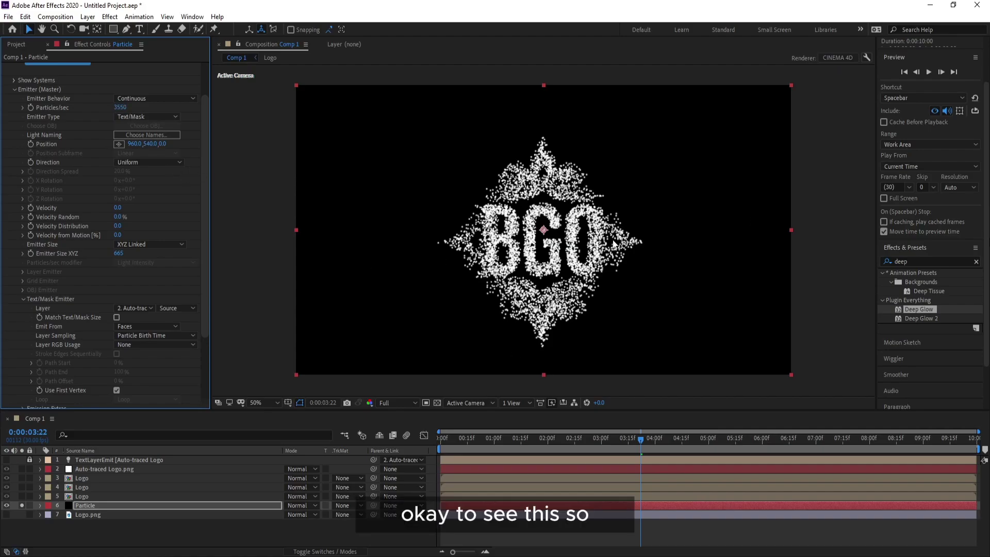
pyautogui.moveTo(203, 218)
pyautogui.mouseDown()
pyautogui.moveTo(202, 266)
pyautogui.moveTo(207, 223)
pyautogui.mouseUp()
pyautogui.click(120, 96)
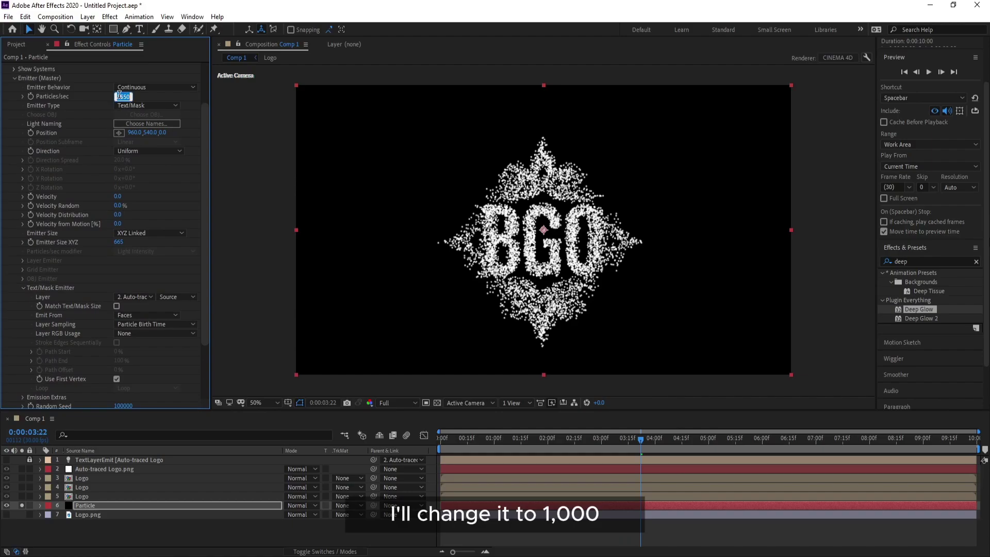
pyautogui.write('1000')
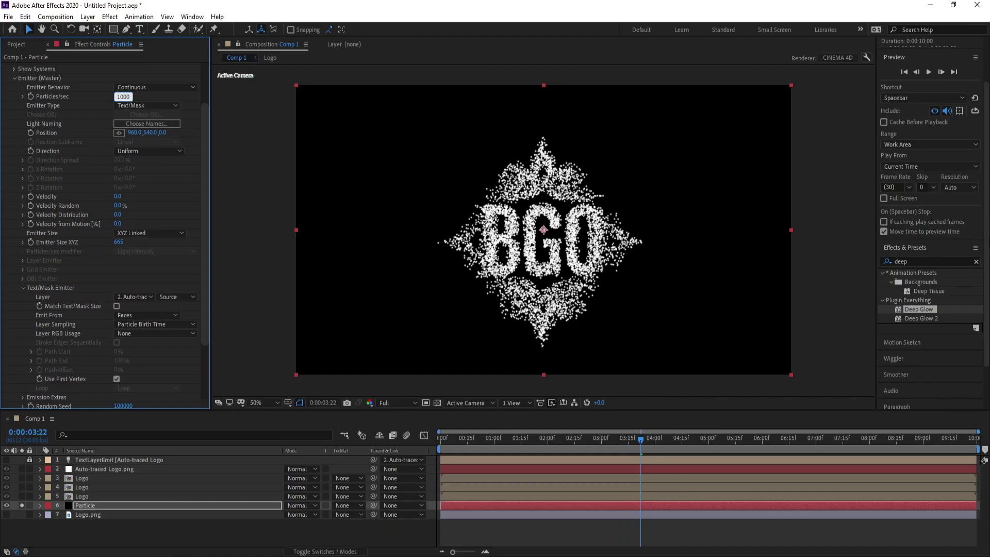
pyautogui.press('Return')
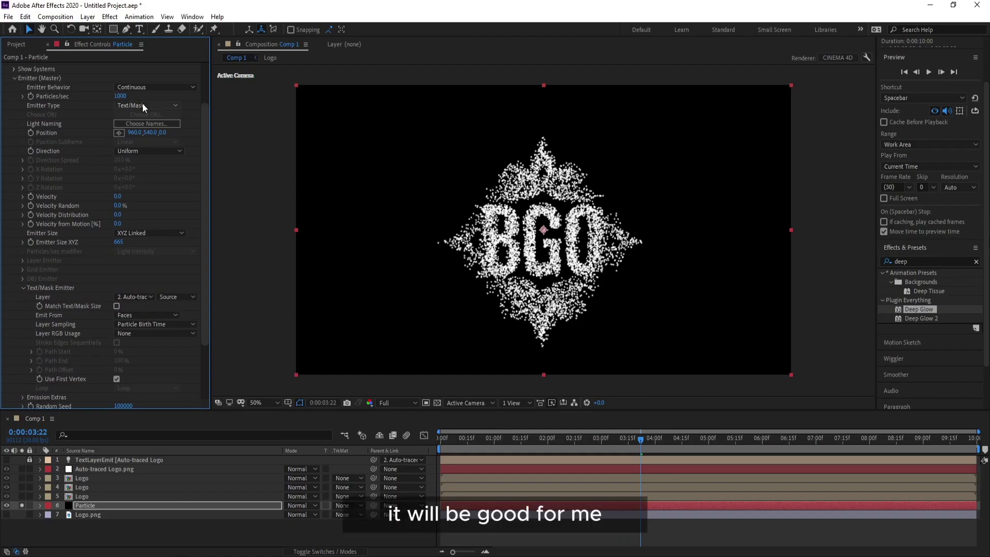
# Set the particle Size in Particular's Particle (Master) settings to 1
pyautogui.moveTo(205, 144); pyautogui.dragTo(205, 240)
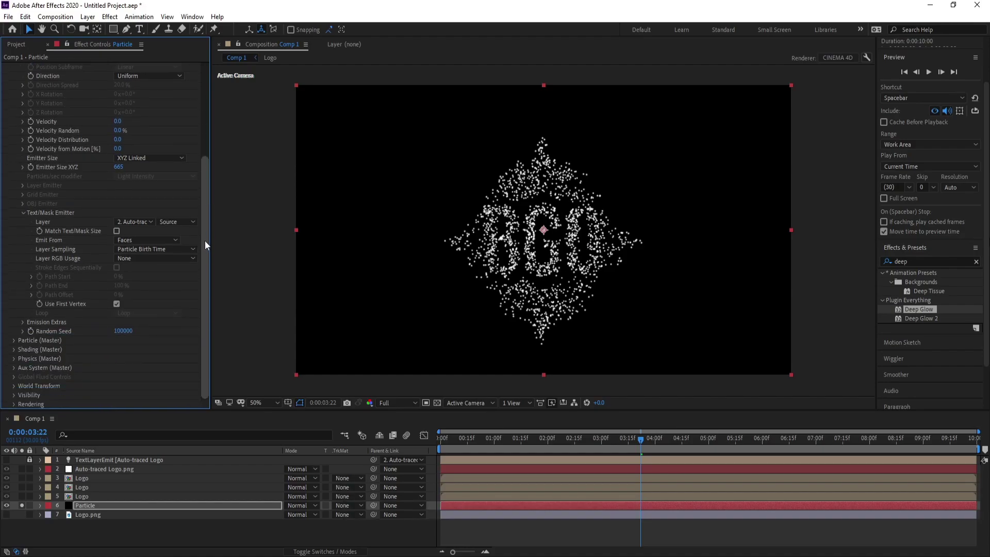
pyautogui.click(13, 340)
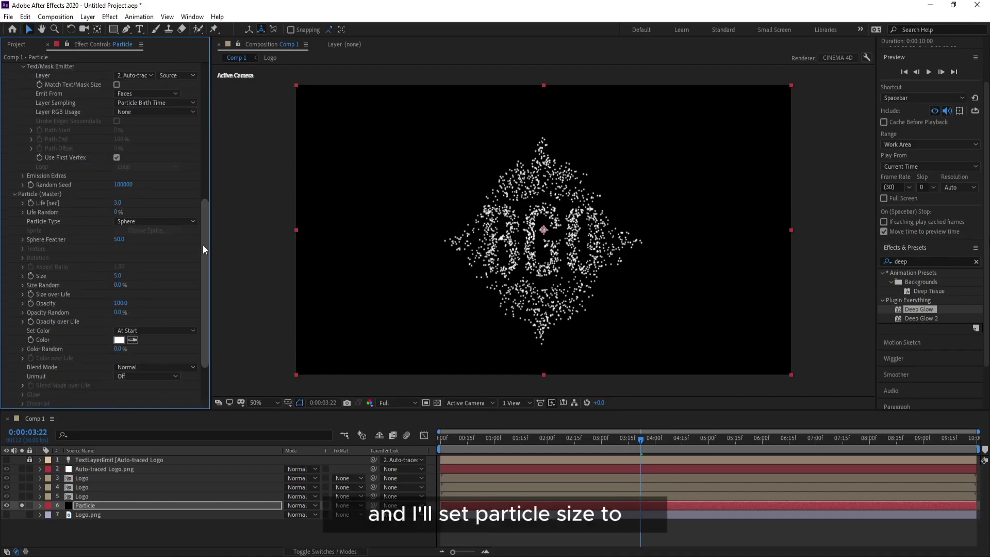
pyautogui.moveTo(202, 245); pyautogui.dragTo(205, 296)
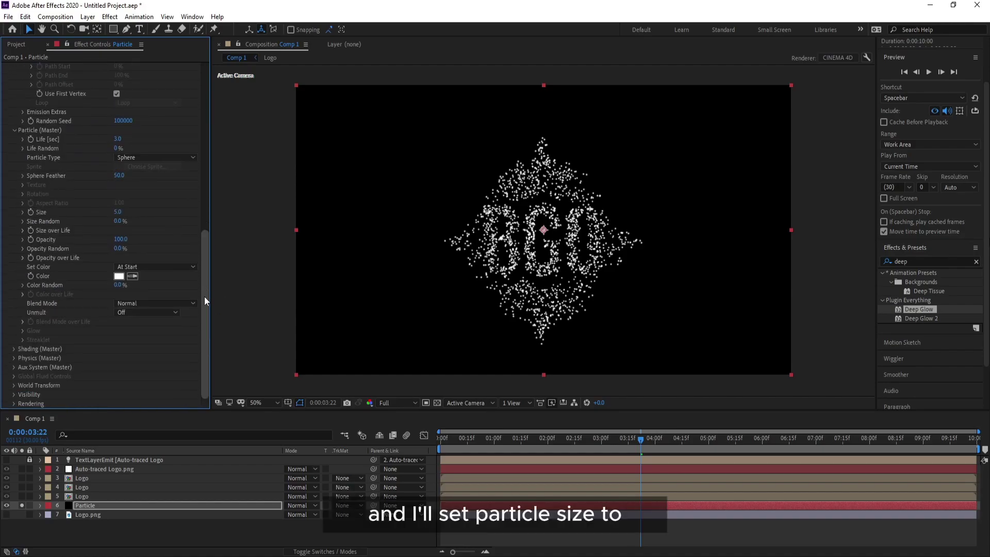
pyautogui.click(118, 211)
pyautogui.write('1')
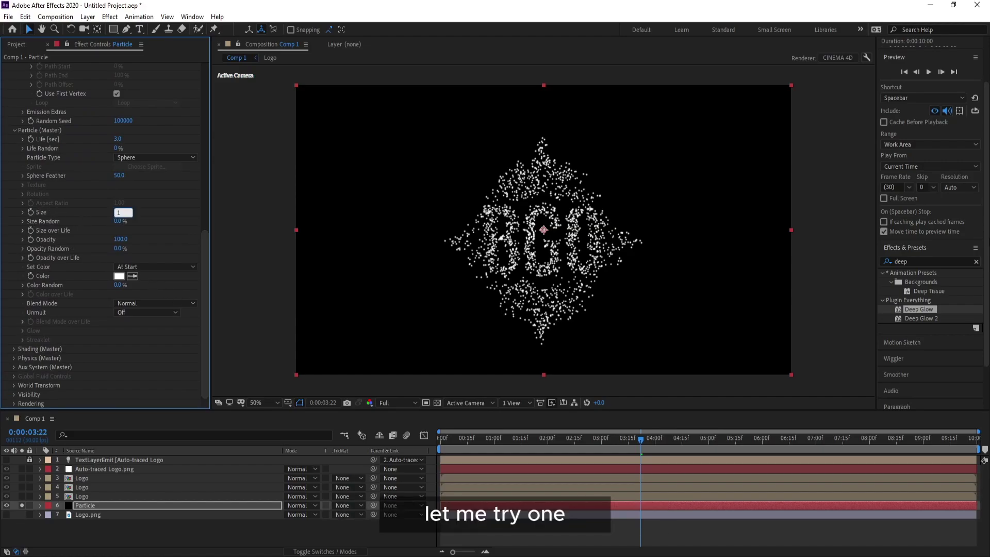
pyautogui.press('Return')
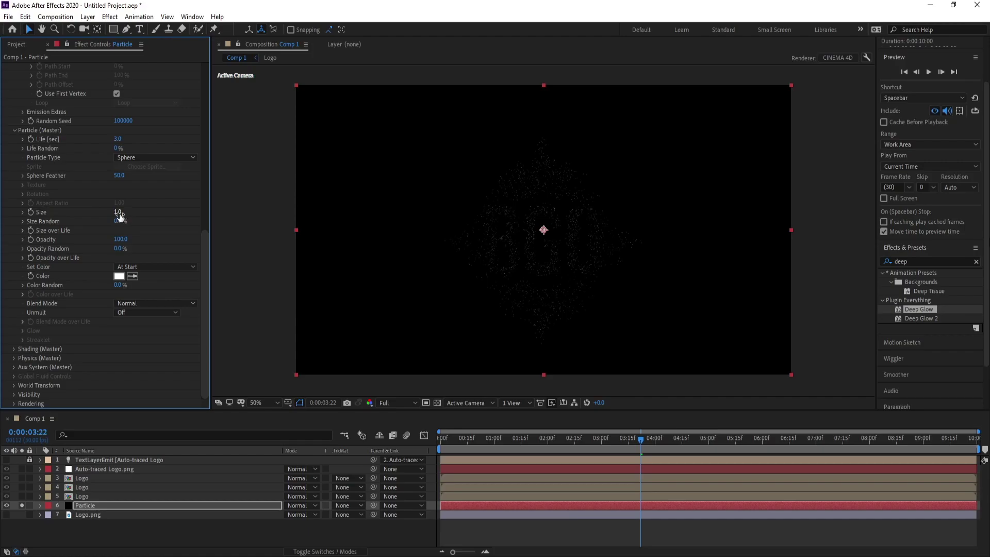
# Turn off the Particle layer's solo, hide the Auto-traced Logo.png layer and move Particle above the three Logo layers
pyautogui.click(21, 505)
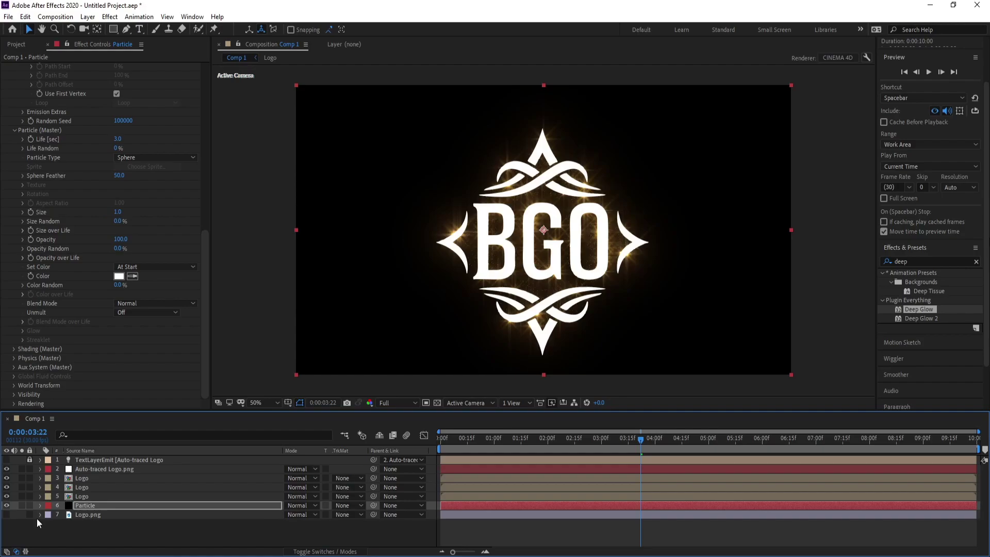
pyautogui.click(6, 470)
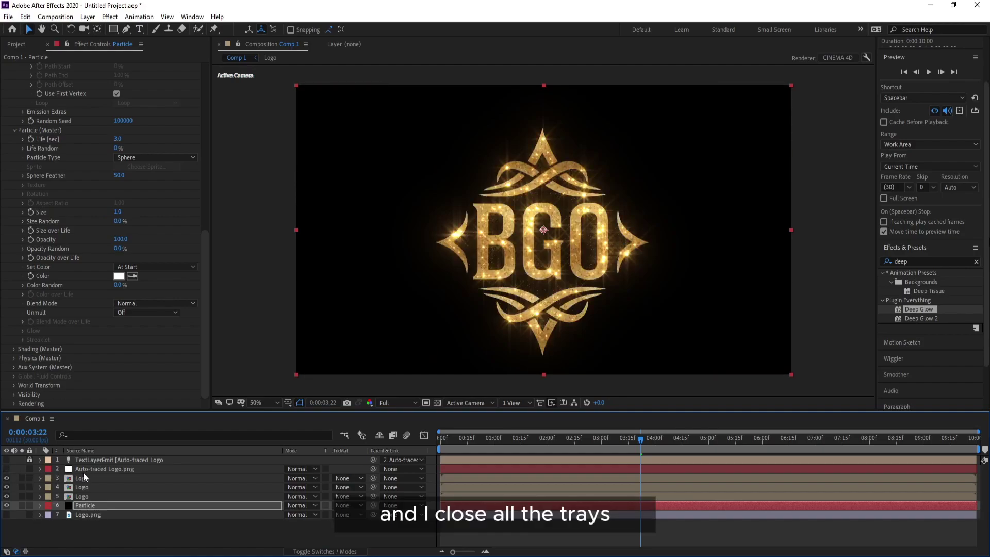
pyautogui.click(22, 505)
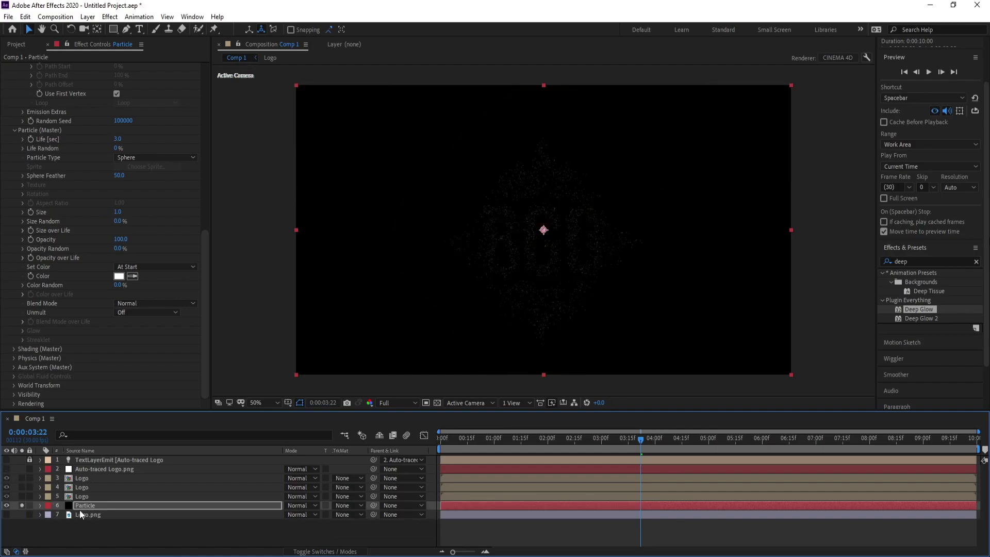
pyautogui.click(22, 505)
pyautogui.moveTo(80, 508); pyautogui.dragTo(84, 485)
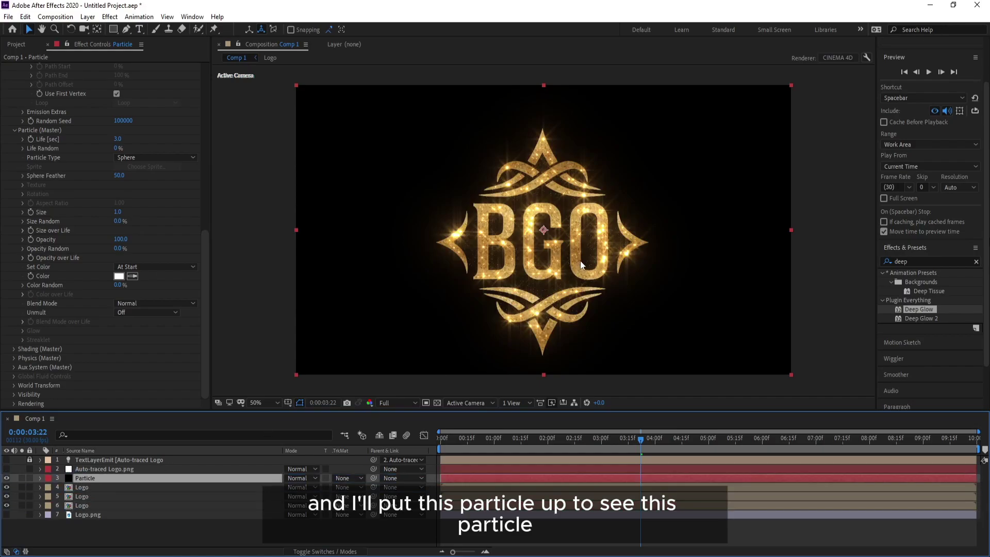
# Apply the Stylize Glow effect to the Particle layer
pyautogui.press('/')
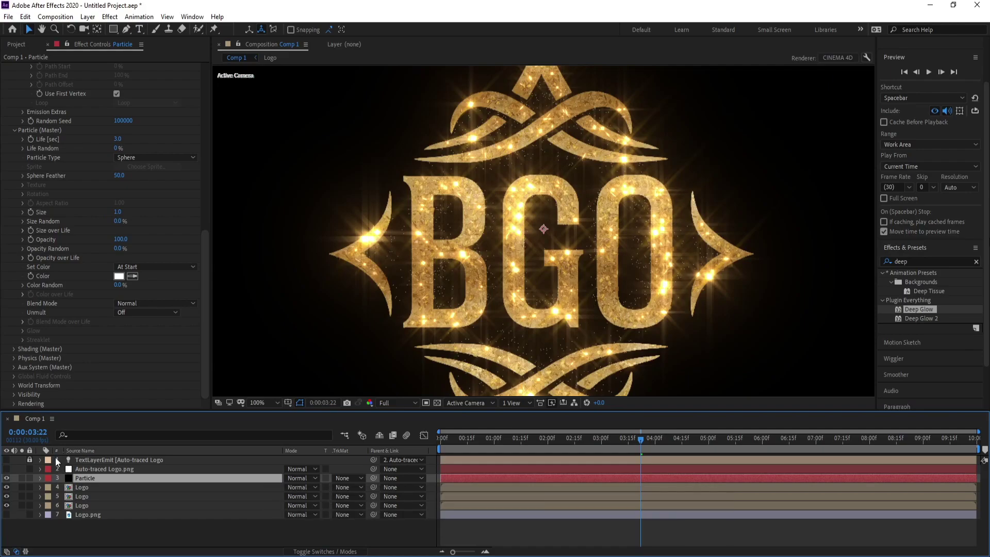
pyautogui.click(110, 16)
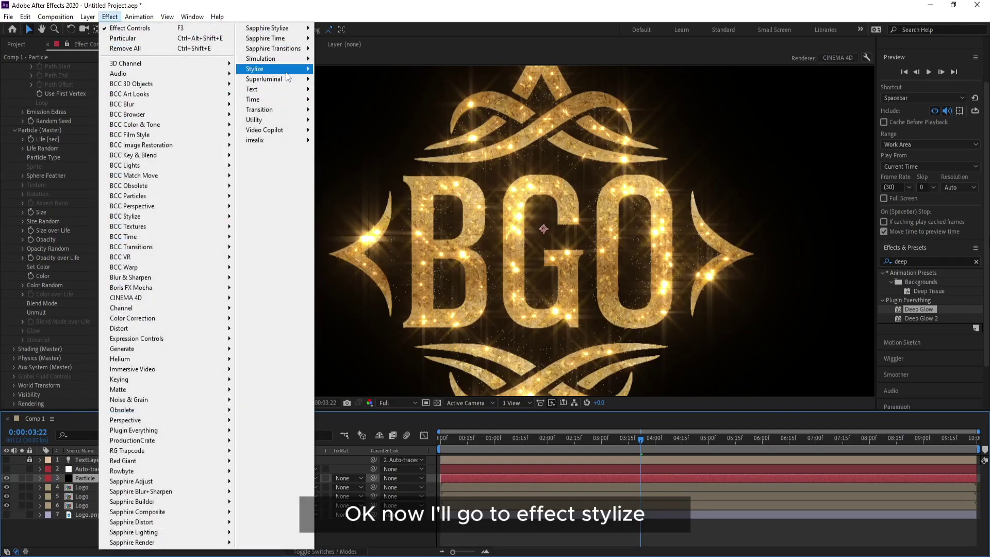
pyautogui.moveTo(273, 68)
pyautogui.click(363, 258)
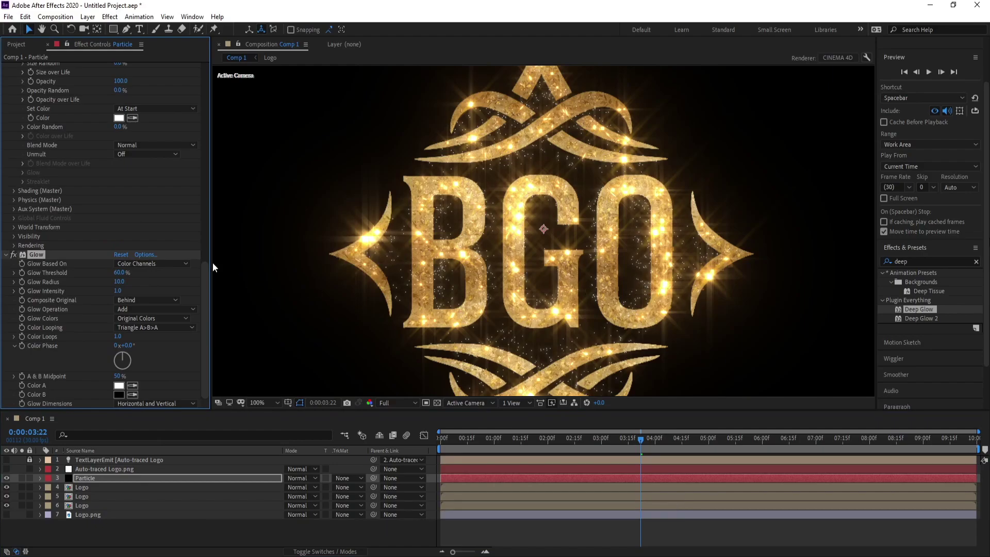
# Change the particle Color in the Particular effect from white to a bright golden yellow
pyautogui.click(119, 118)
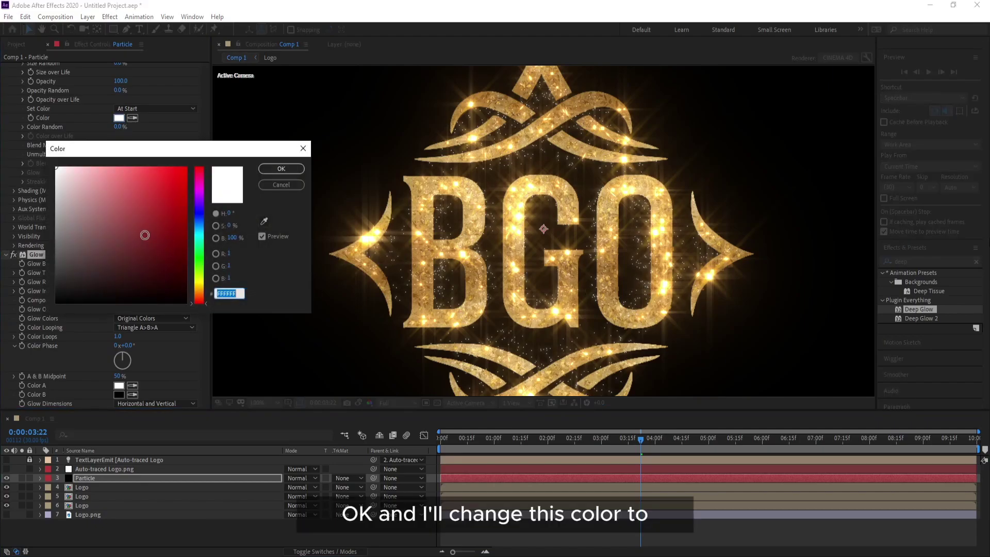
pyautogui.click(143, 235)
pyautogui.moveTo(199, 298)
pyautogui.mouseDown()
pyautogui.moveTo(199, 270)
pyautogui.moveTo(201, 289)
pyautogui.mouseUp()
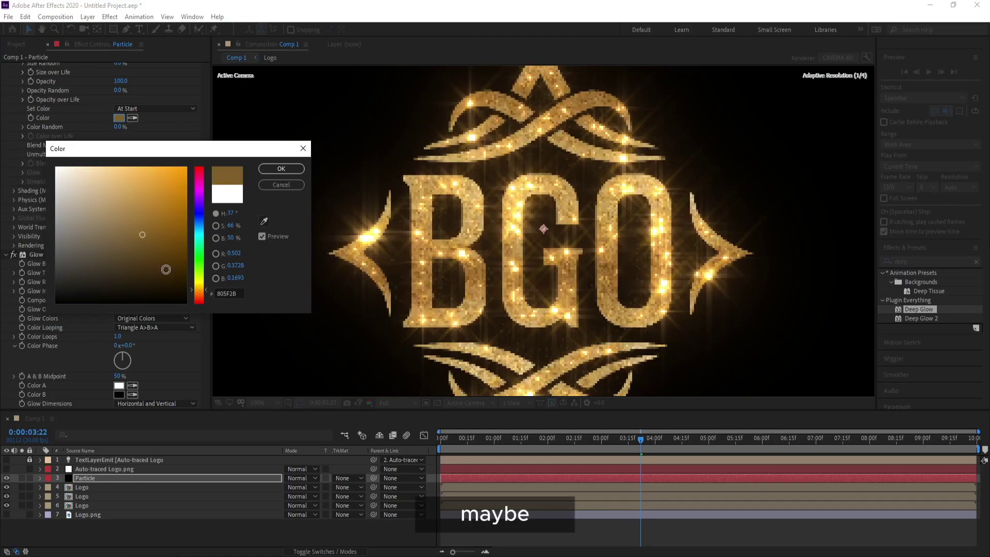
pyautogui.click(139, 184)
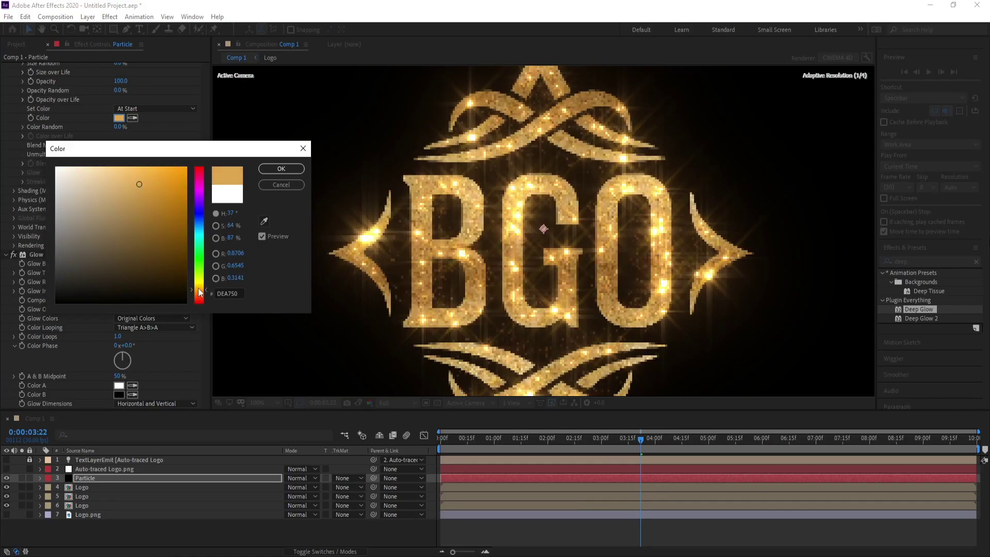
pyautogui.moveTo(198, 288); pyautogui.dragTo(201, 286)
pyautogui.moveTo(152, 191); pyautogui.dragTo(151, 165)
pyautogui.click(268, 169)
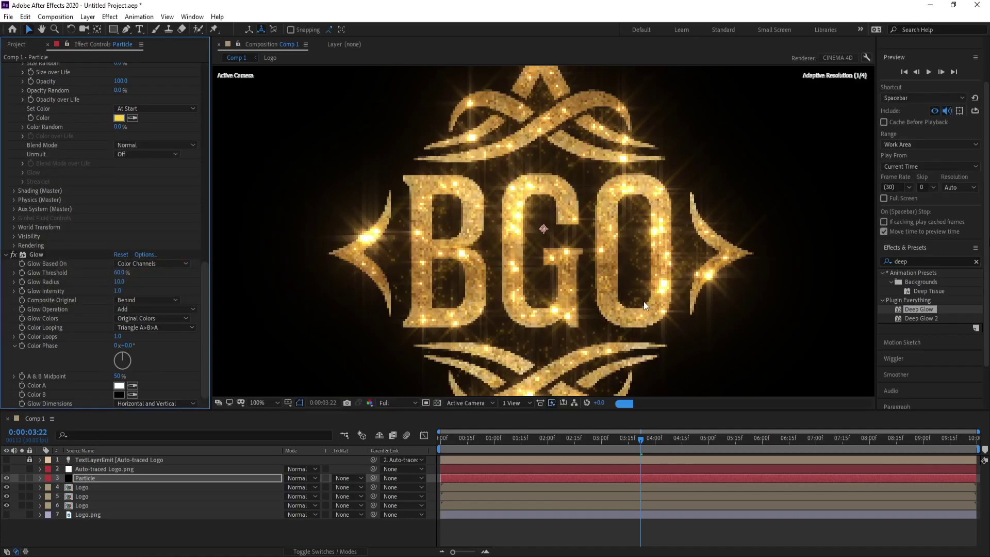
pyautogui.press(',')
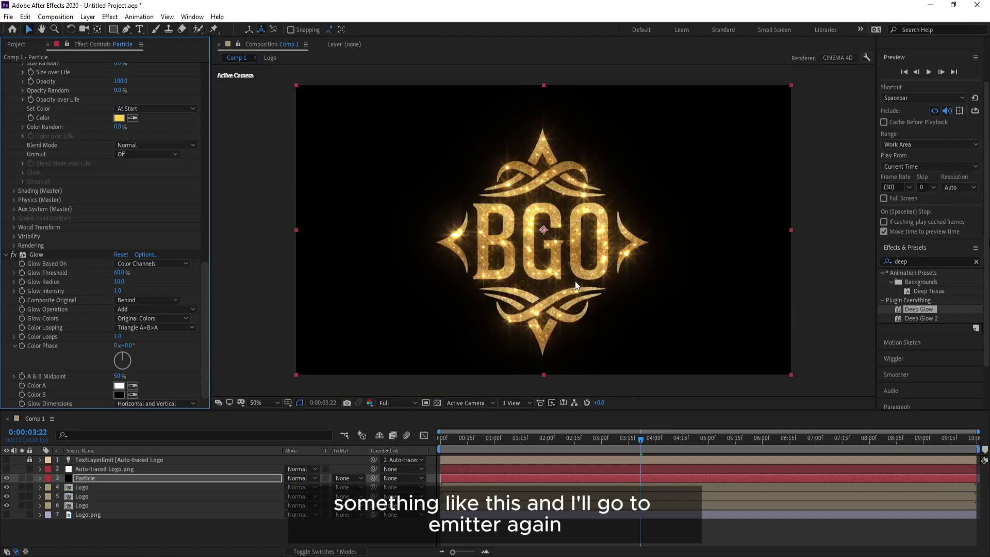
# Set the Velocity of Particular's emitter to 120
pyautogui.moveTo(207, 276); pyautogui.dragTo(216, 95)
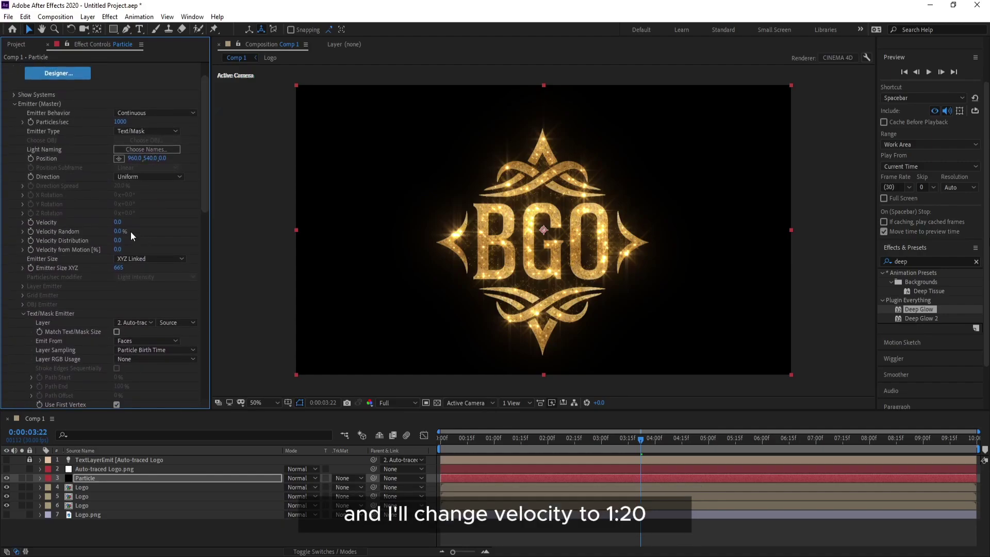
pyautogui.click(118, 223)
pyautogui.write('120')
pyautogui.press('Return')
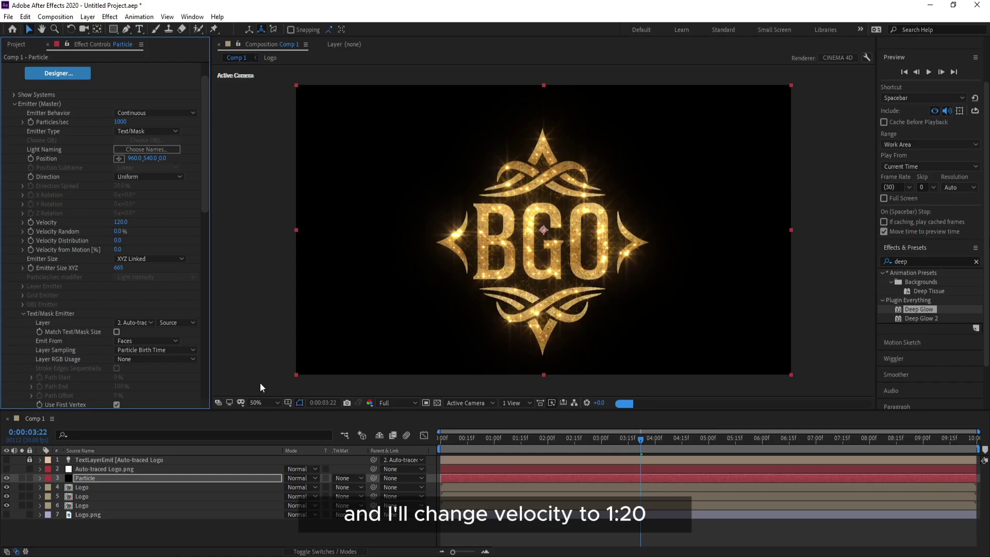
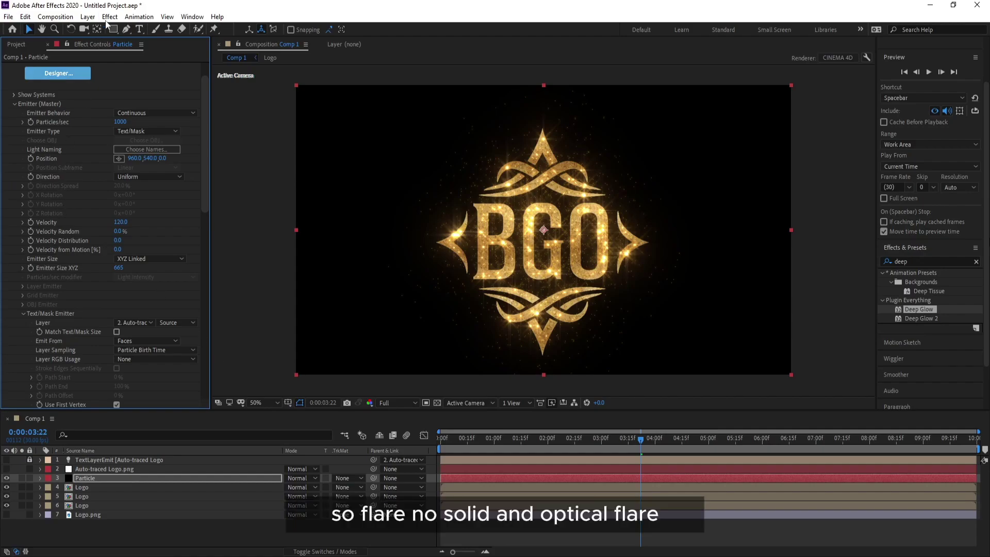
# Create a black 1920 x 1080 px solid named OF and set its label color to Blue
pyautogui.click(88, 16)
pyautogui.moveTo(154, 29)
pyautogui.click(338, 45)
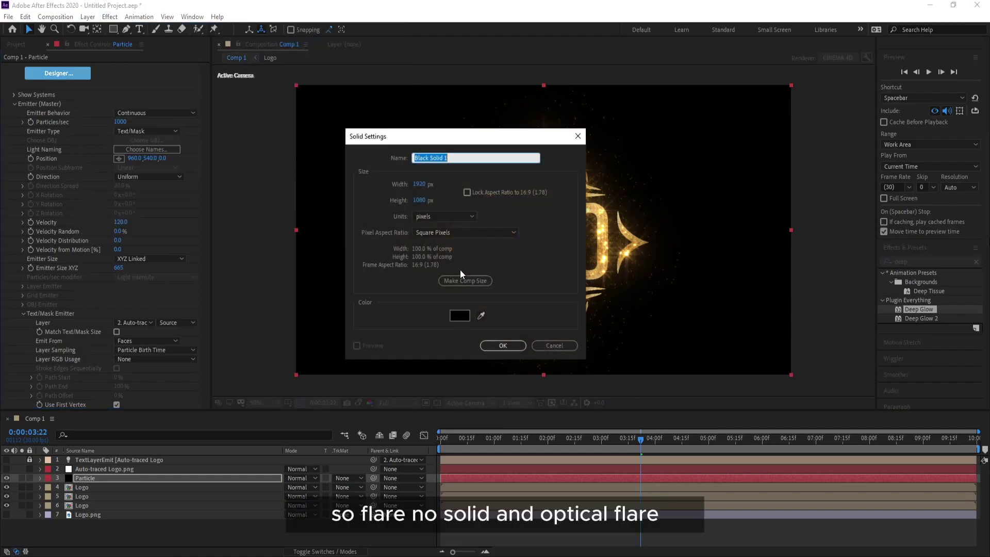
pyautogui.write('OF')
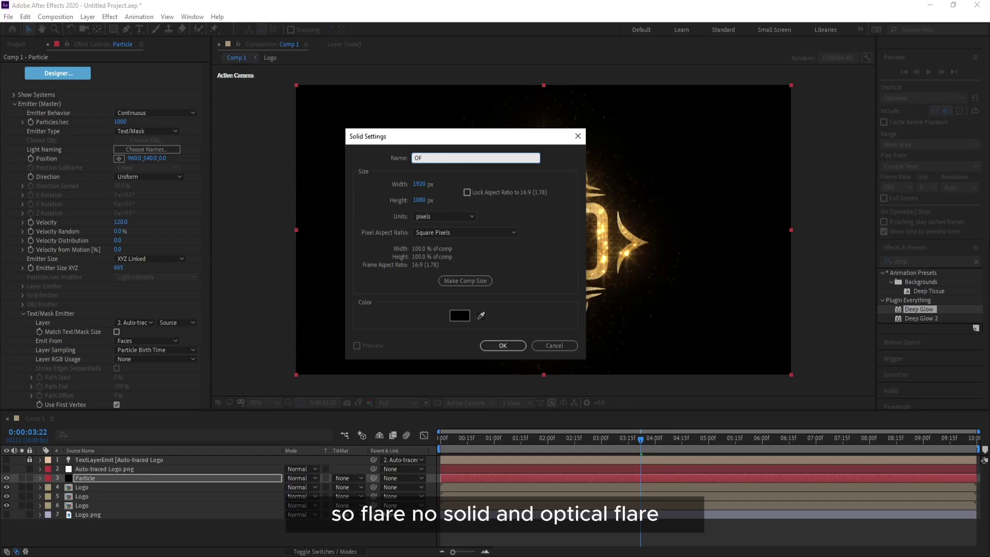
pyautogui.press('Return')
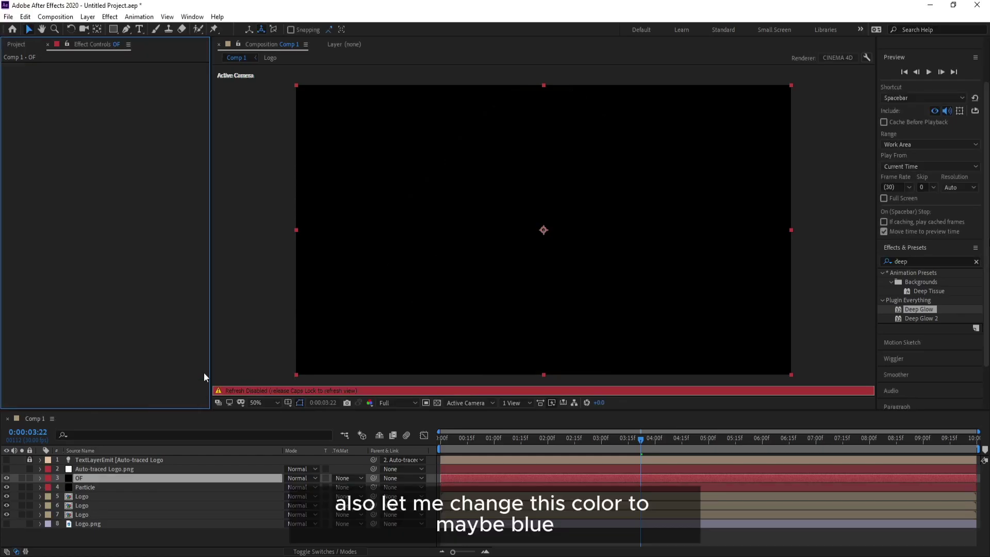
pyautogui.click(49, 477)
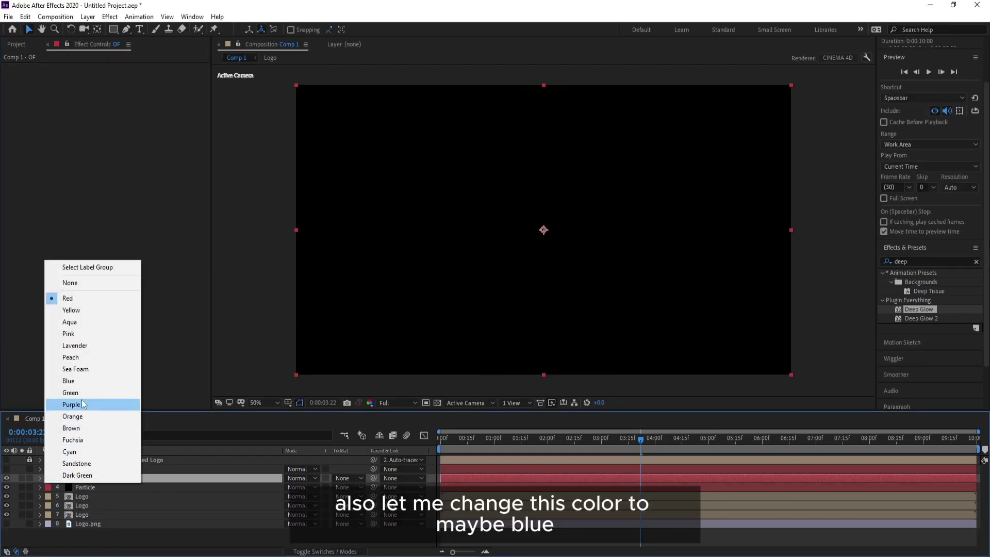
pyautogui.click(82, 383)
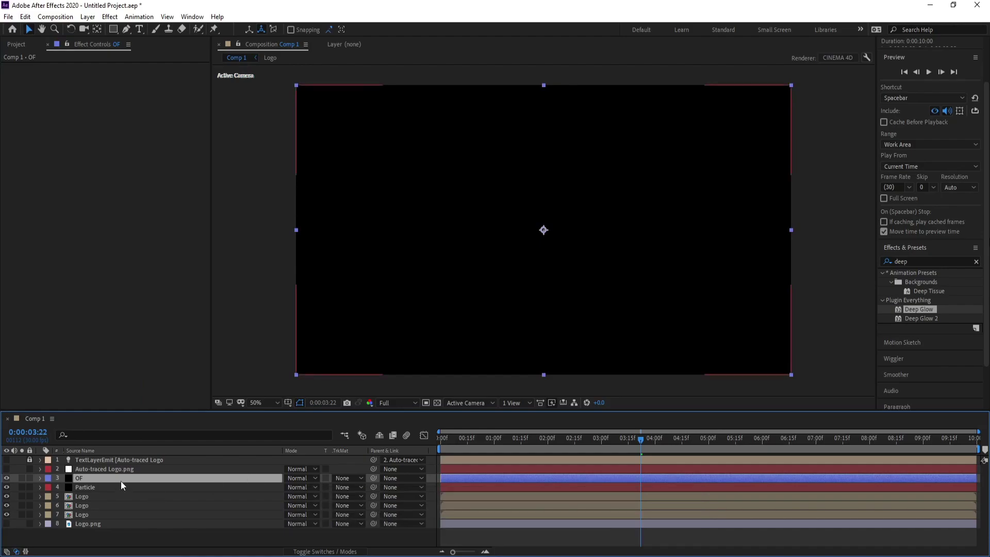
# Apply the Video Copilot Optical Flares effect to the OF layer
pyautogui.click(110, 16)
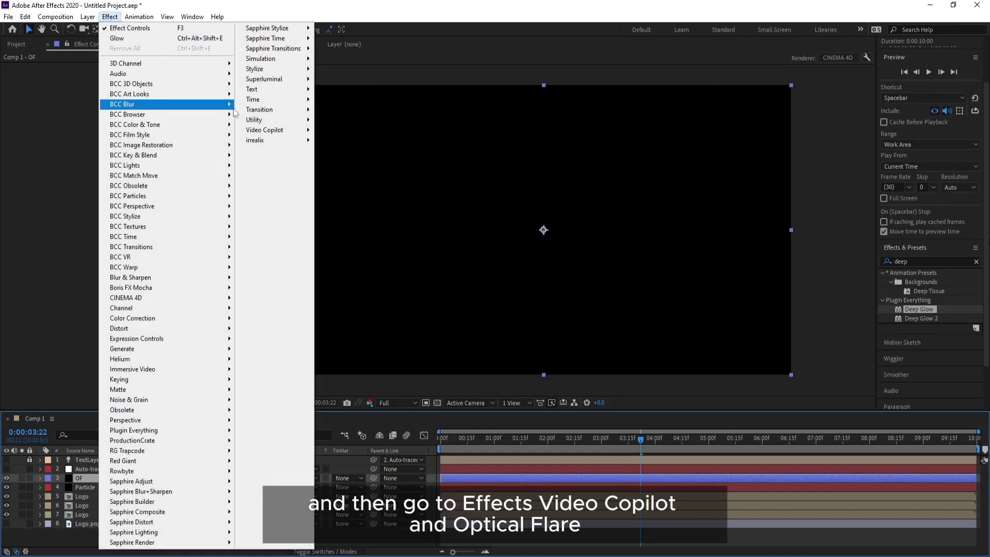
pyautogui.moveTo(265, 128)
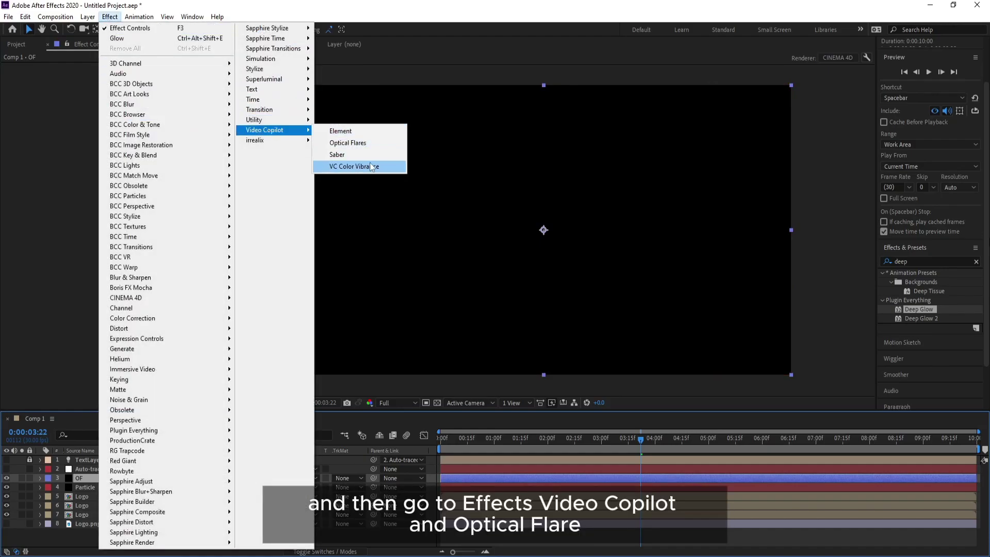
pyautogui.click(369, 142)
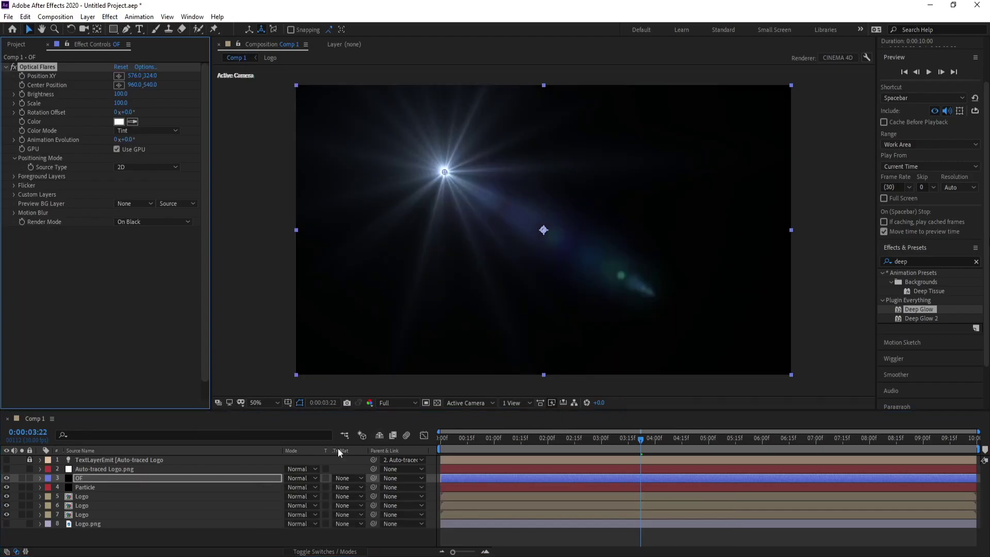
# Set the OF layer's blending mode to Screen and move the flare to the composition's upper-left corner, at about -2, 2
pyautogui.click(291, 482)
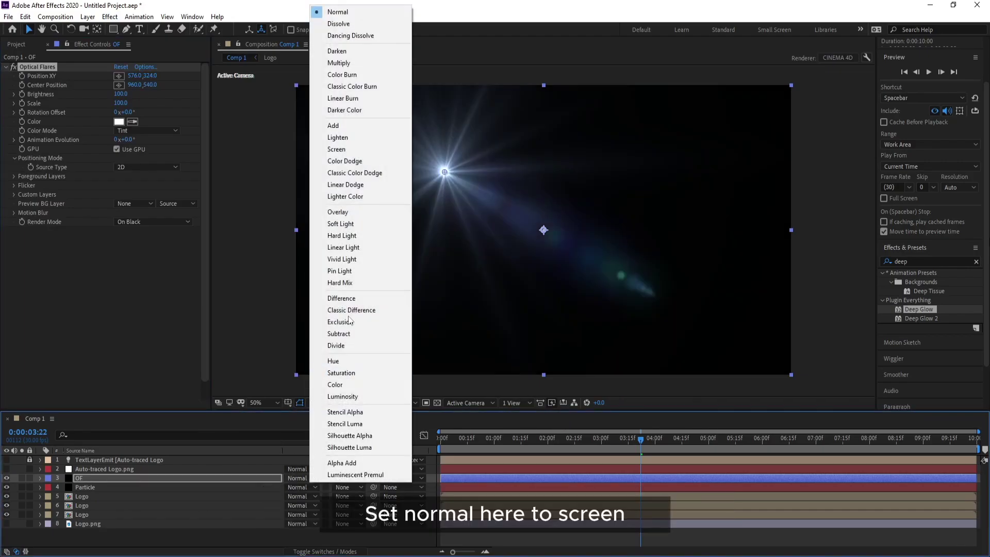
pyautogui.click(335, 144)
pyautogui.moveTo(444, 173); pyautogui.dragTo(297, 84)
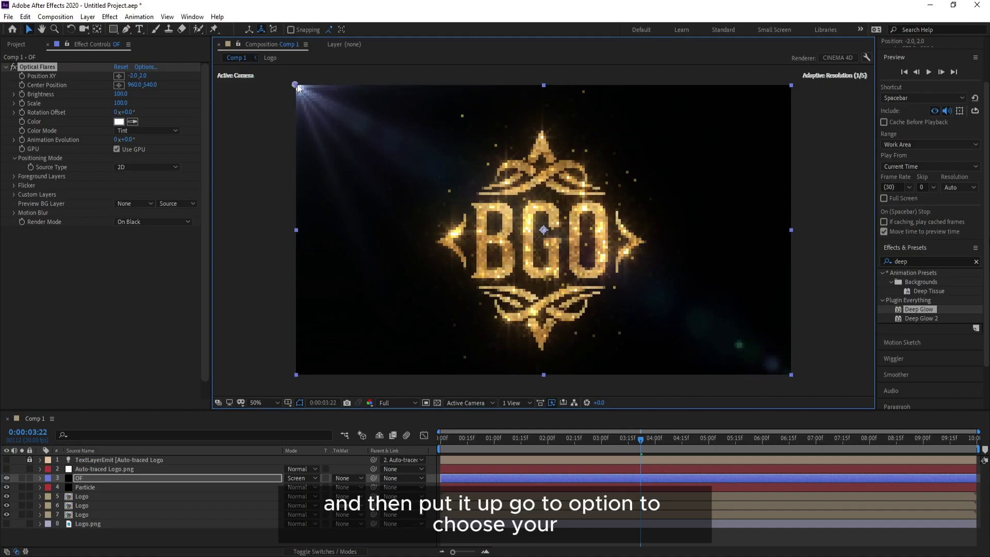
# Load the Rim_Light preset from the Natural Flares folder in the Optical Flares options
pyautogui.click(145, 68)
pyautogui.scroll(-1, 658, 281)
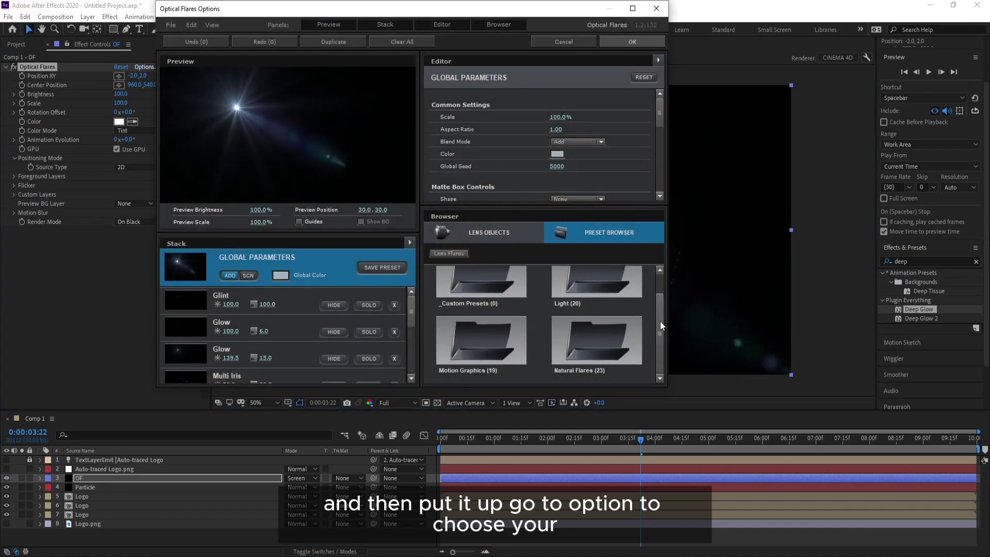
pyautogui.click(587, 347)
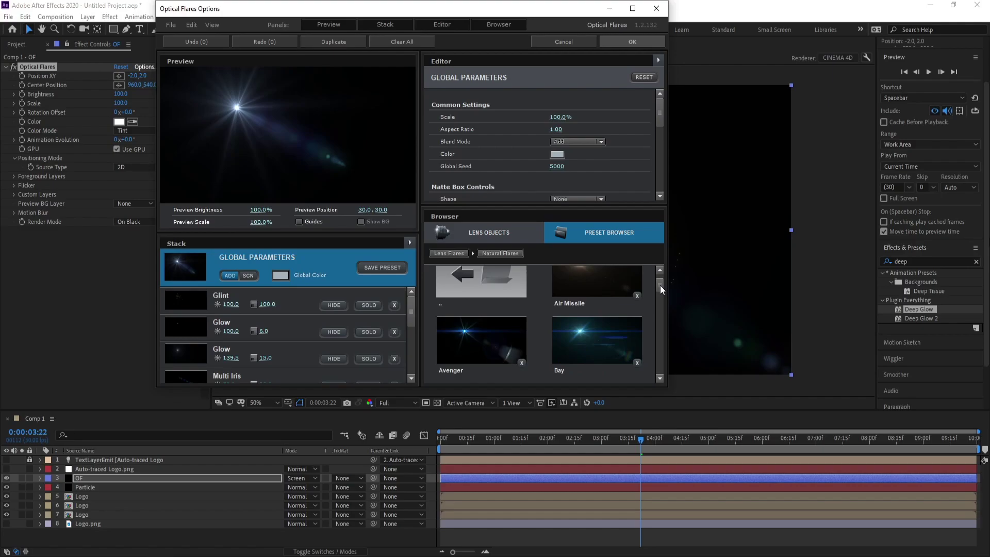
pyautogui.moveTo(660, 285); pyautogui.dragTo(659, 360)
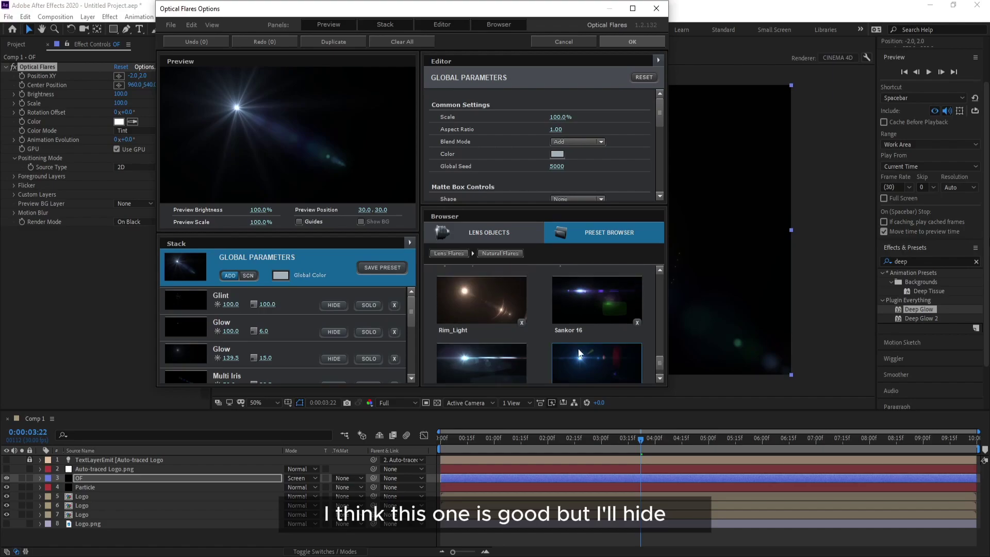
pyautogui.click(468, 318)
# Hide the Iris objects with brightness 872.0, 812.5 and 812.5 in the Rim_Light flare stack and accept the flare options
pyautogui.scroll(-1, 403, 320)
pyautogui.moveTo(410, 311); pyautogui.dragTo(413, 351)
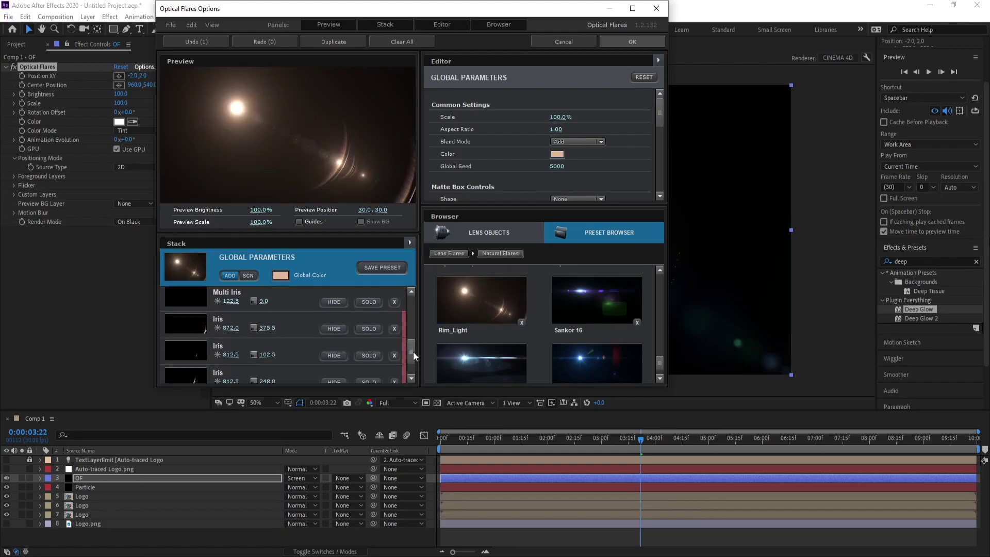
pyautogui.click(333, 330)
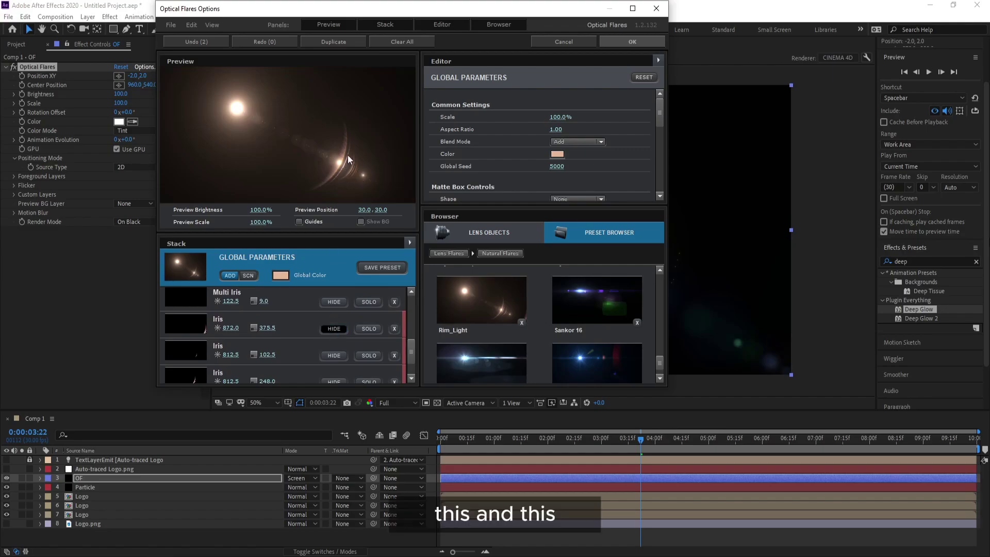
pyautogui.click(340, 355)
pyautogui.click(341, 379)
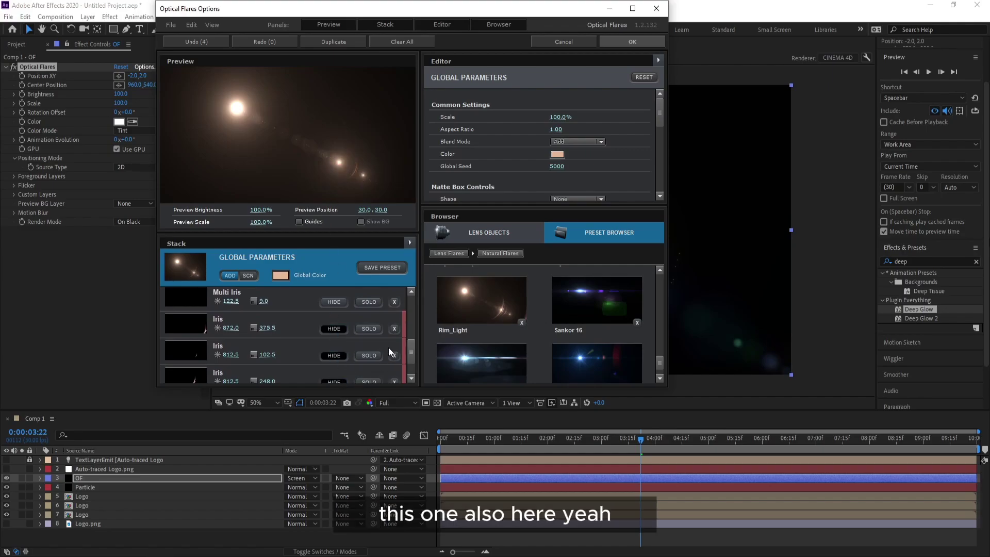
pyautogui.moveTo(416, 345); pyautogui.dragTo(412, 360)
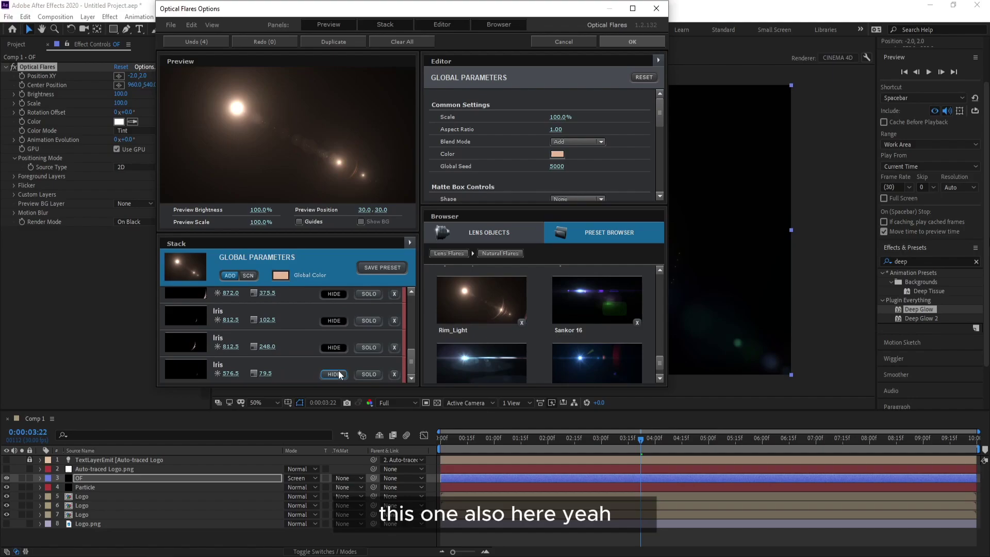
pyautogui.click(642, 44)
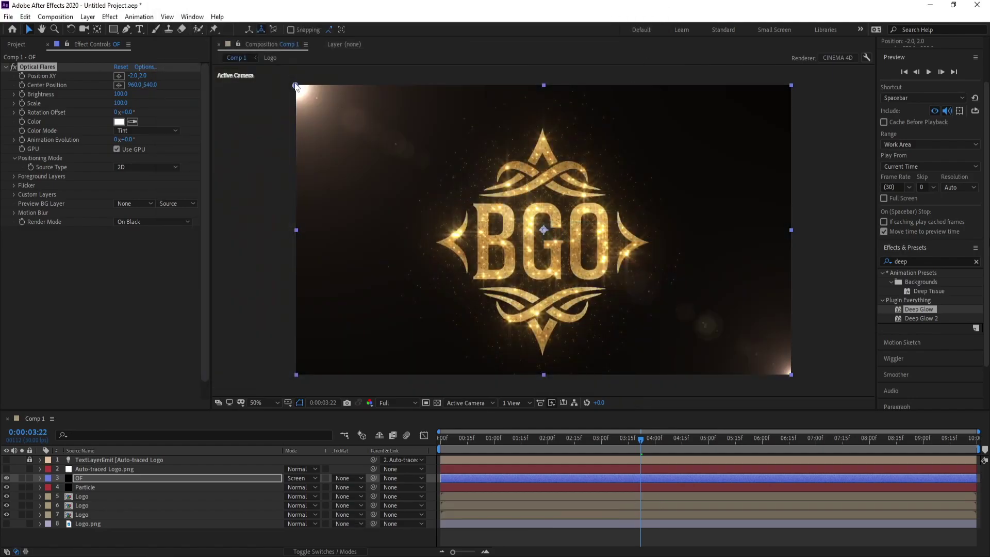
# Nudge the flare to about 2, 4 in the upper-left corner of the composition and duplicate the OF layer
pyautogui.moveTo(295, 86); pyautogui.dragTo(297, 87)
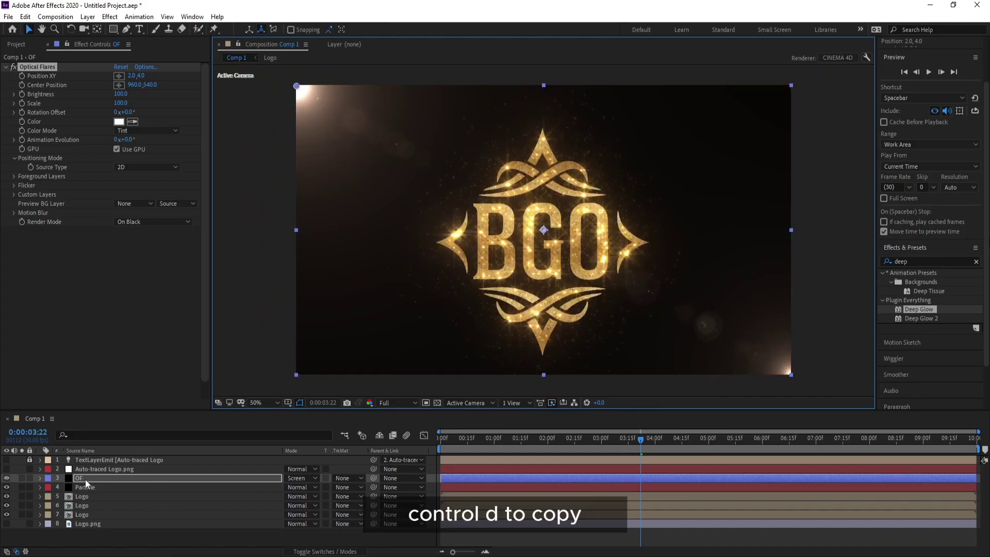
pyautogui.hotkey('ctrl', 'd')
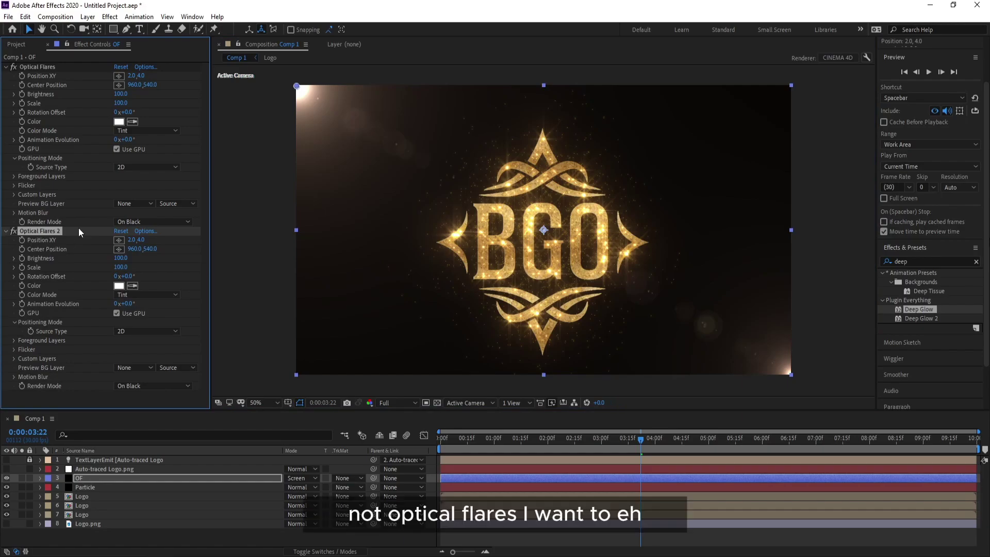
pyautogui.press('Delete')
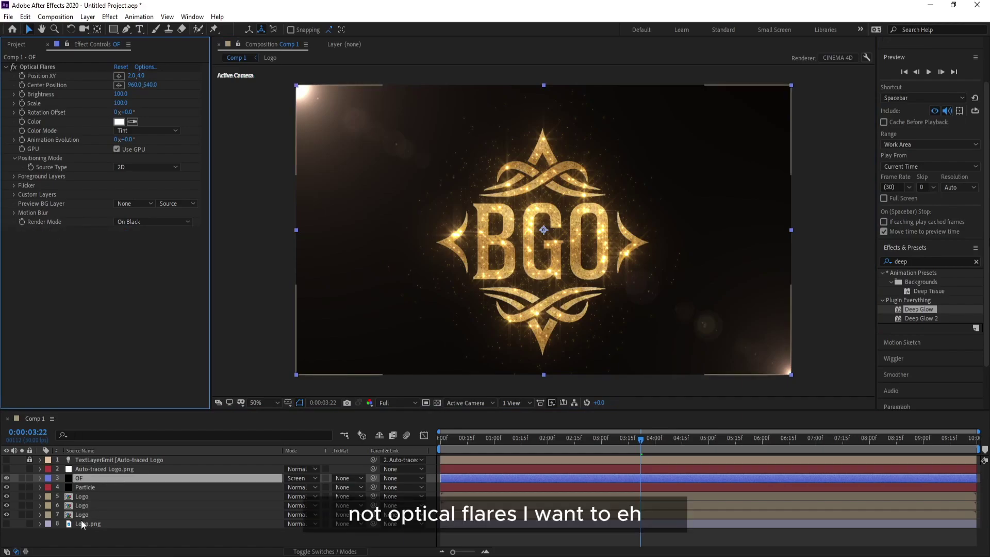
pyautogui.click(82, 479)
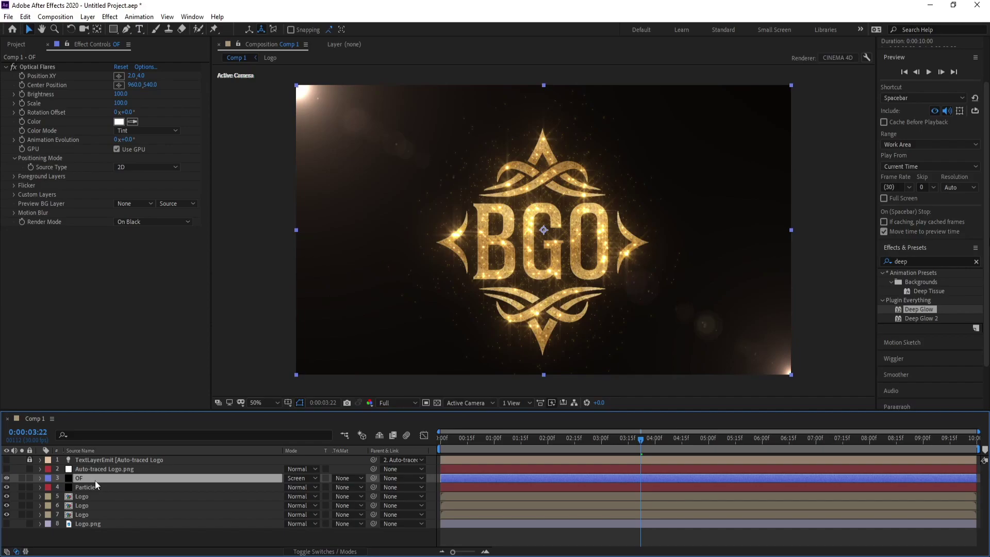
pyautogui.hotkey('ctrl', 'd')
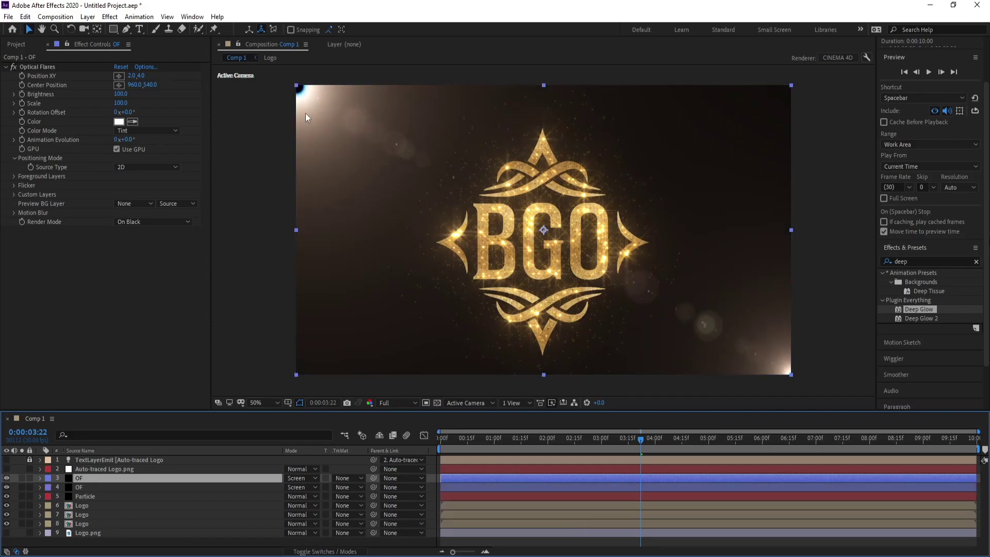
# Move the duplicated OF layer's flare to just outside the composition's upper-right corner, at about 1956, -18
pyautogui.click(40, 68)
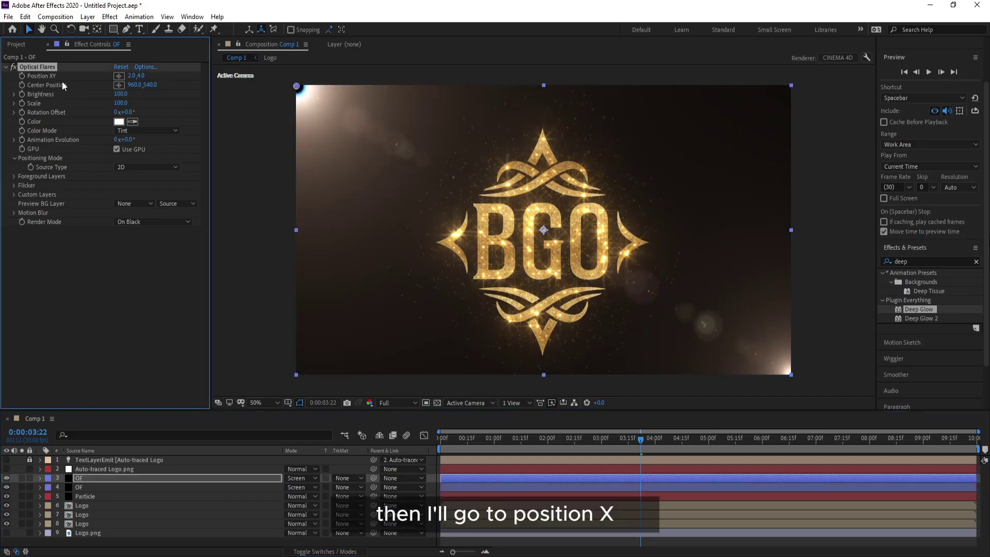
pyautogui.moveTo(135, 78); pyautogui.dragTo(819, 109)
pyautogui.moveTo(620, 85); pyautogui.dragTo(799, 81)
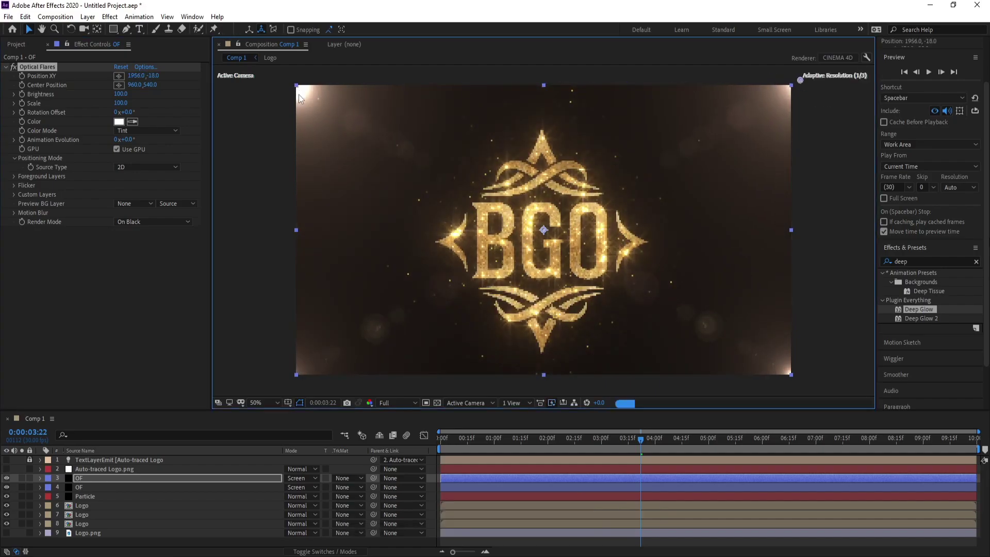
# Move the original OF layer's flare just outside the composition's upper-left corner, to about -10, -28
pyautogui.click(78, 486)
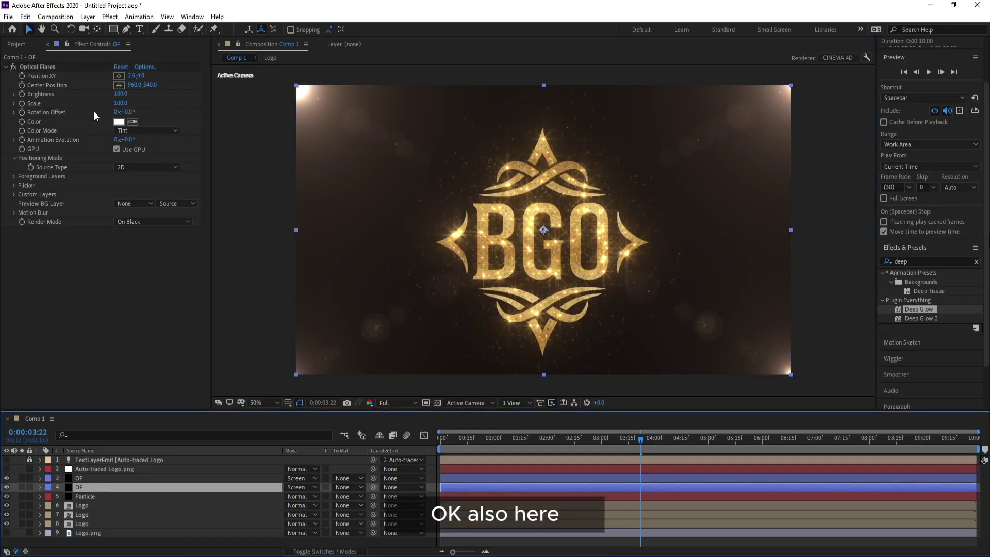
pyautogui.moveTo(134, 77); pyautogui.dragTo(129, 77)
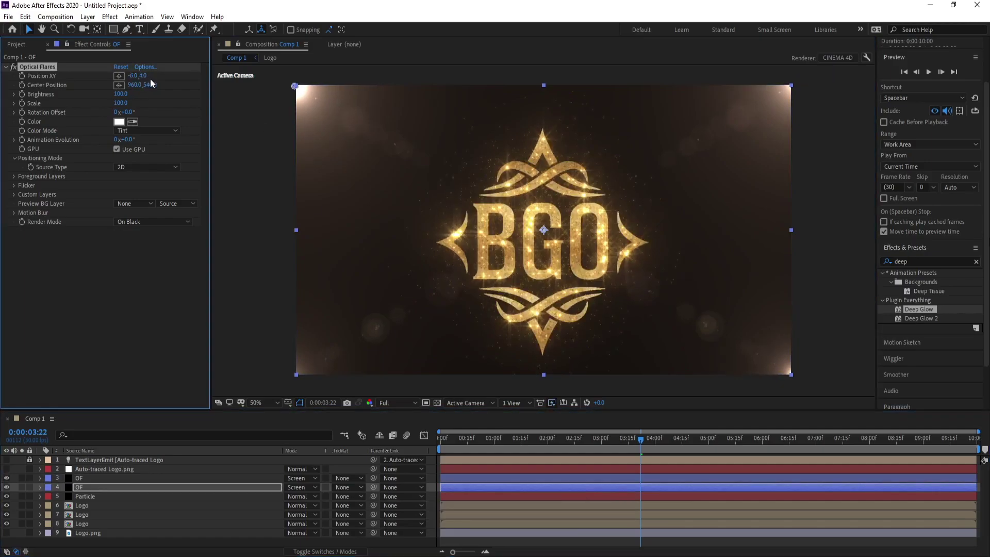
pyautogui.moveTo(295, 85); pyautogui.dragTo(294, 79)
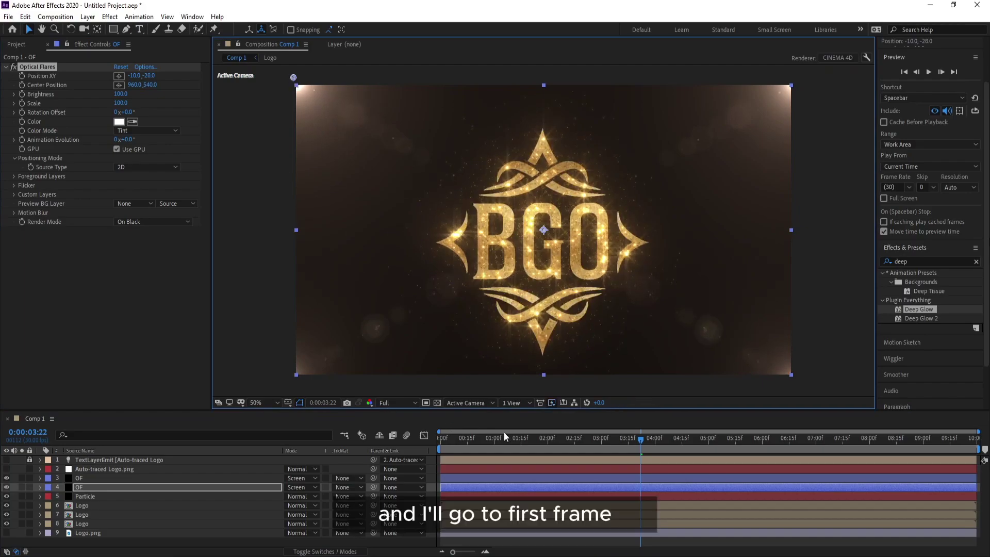
# Add Optical Flares Position XY keyframes on both OF layers at the first frame
pyautogui.press('Home')
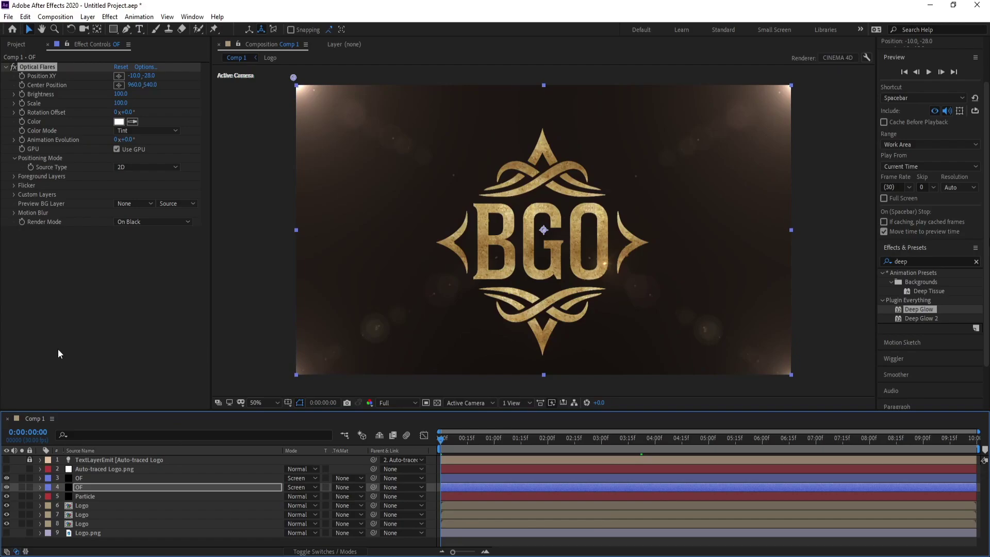
pyautogui.click(23, 75)
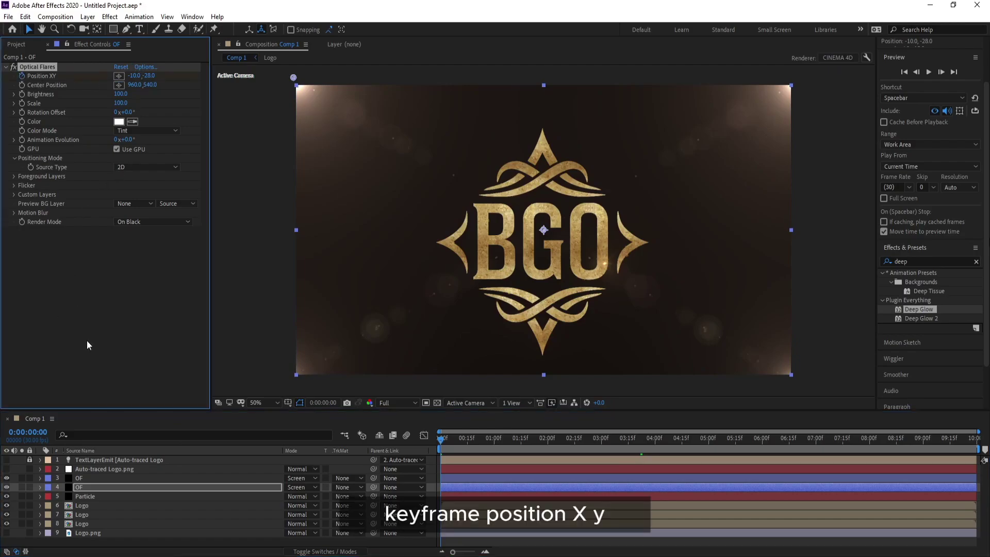
pyautogui.click(78, 477)
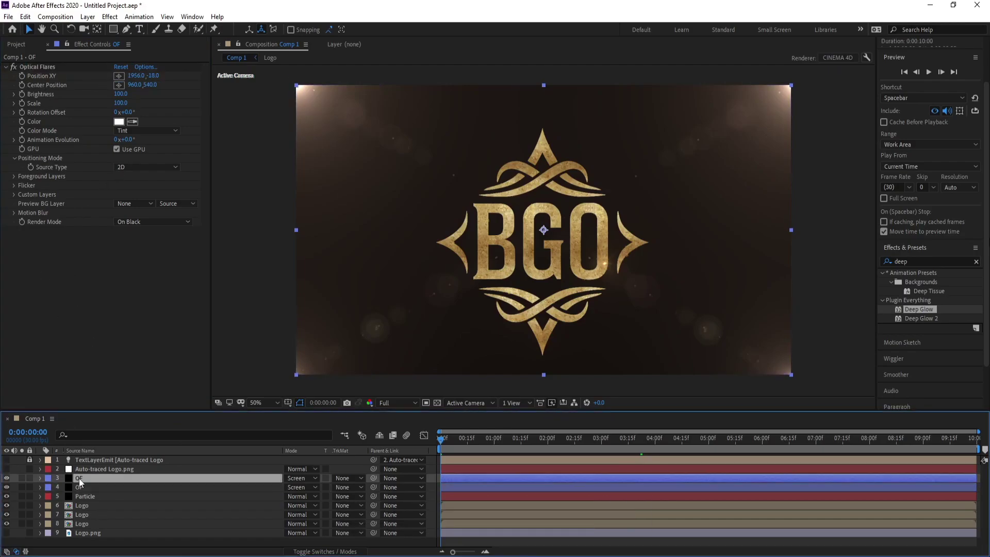
pyautogui.click(22, 76)
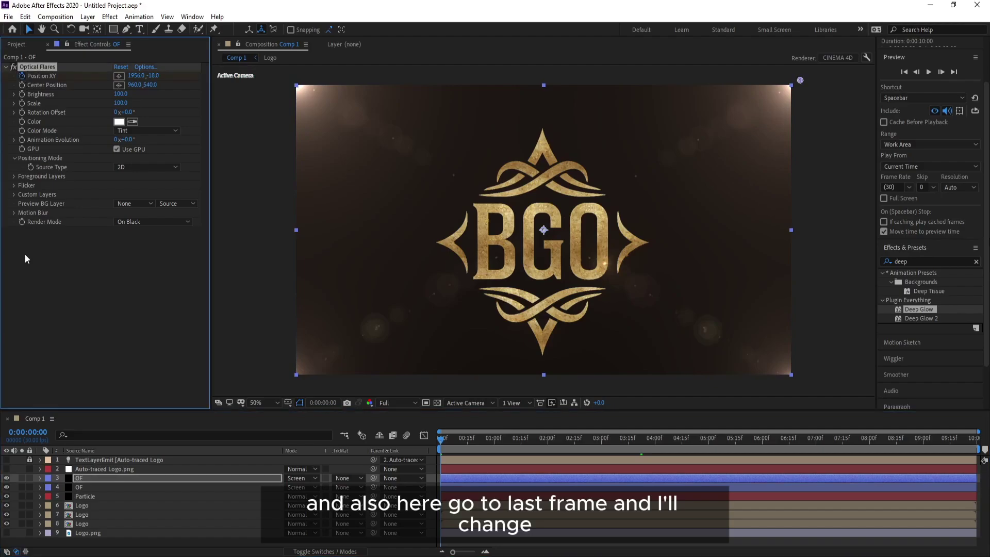
# At the last frame, solo the upper OF layer and move its flare past the composition's upper-left corner, to about -48, -36
pyautogui.press('End')
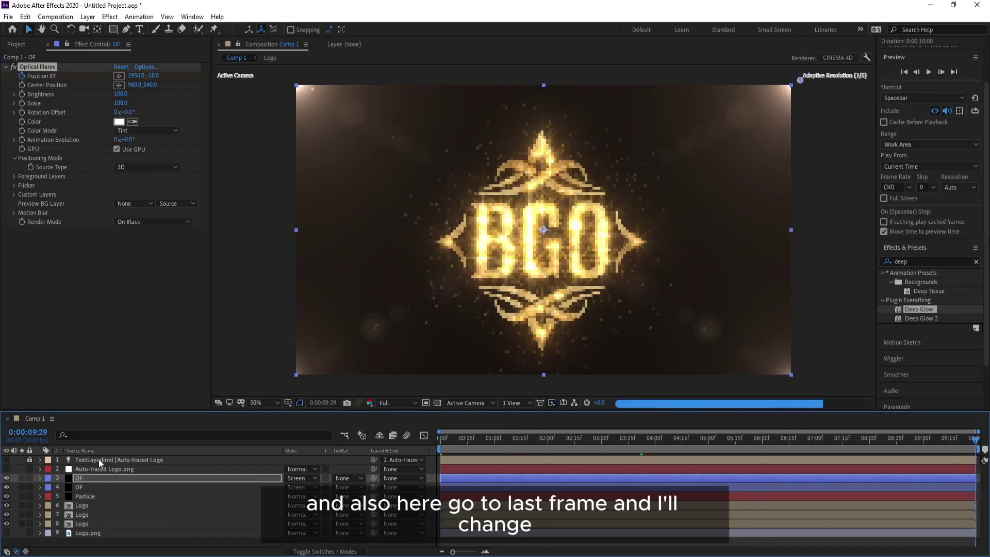
pyautogui.click(21, 478)
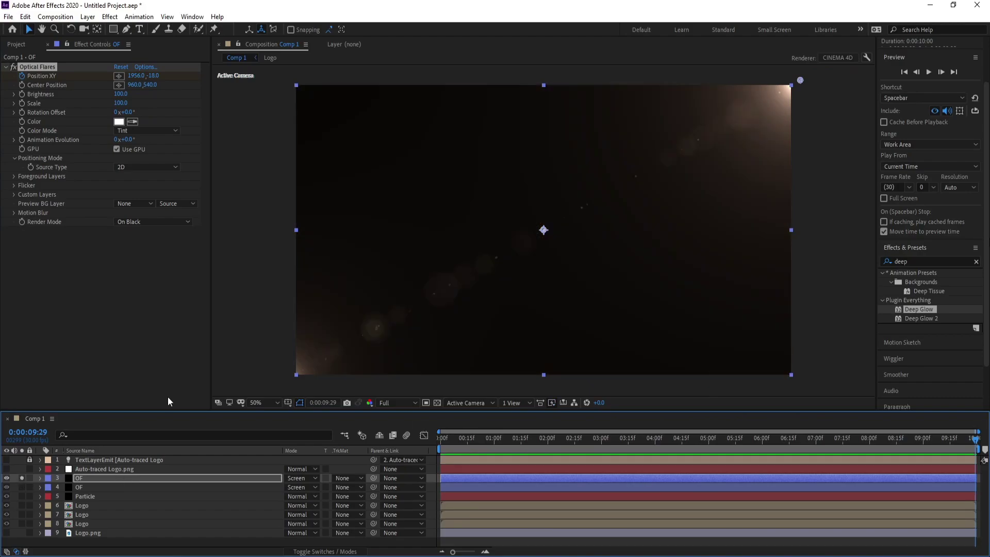
pyautogui.moveTo(135, 76); pyautogui.dragTo(88, 76)
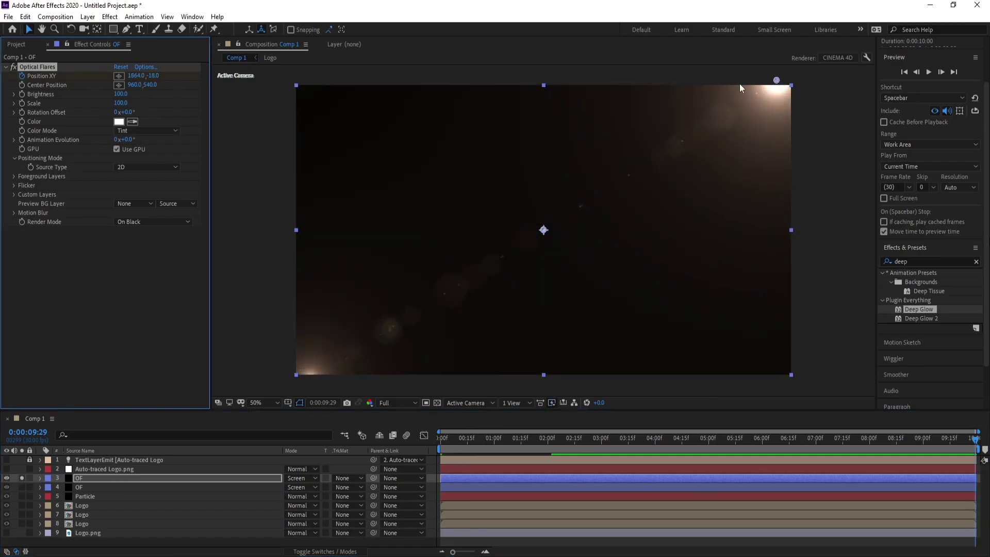
pyautogui.moveTo(777, 80); pyautogui.dragTo(284, 74)
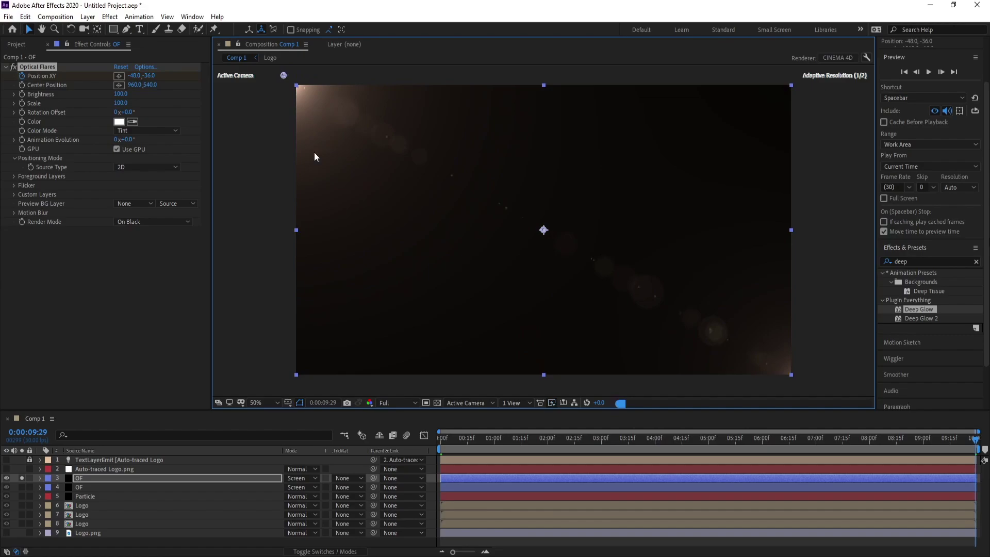
# Solo the lower OF layer as well and move its flare past the composition's upper-right corner, to about 1986, -44
pyautogui.click(83, 488)
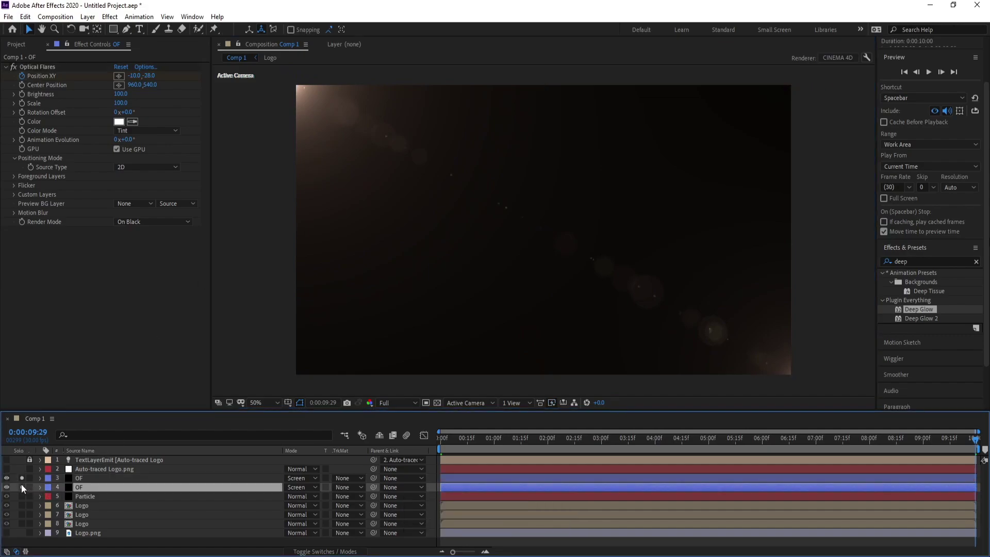
pyautogui.moveTo(134, 82); pyautogui.dragTo(264, 73)
pyautogui.moveTo(376, 79); pyautogui.dragTo(805, 75)
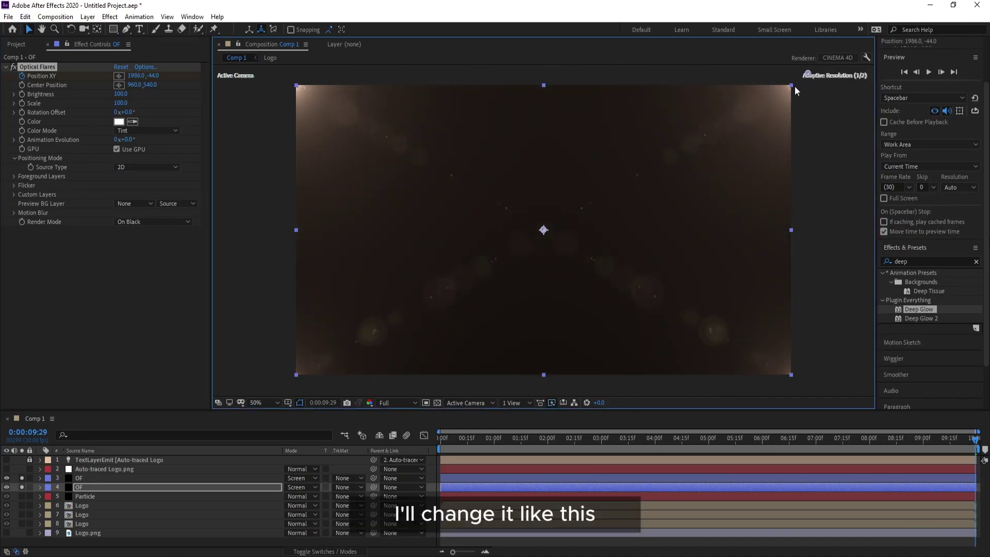
# Preview the crossing flares from the first frame and turn off solo on both OF layers
pyautogui.click(605, 445)
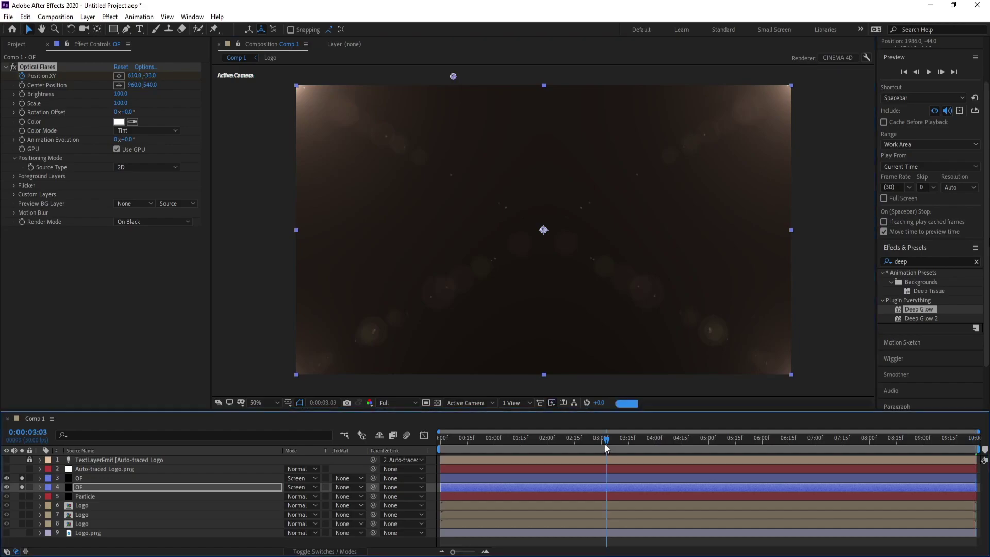
pyautogui.moveTo(605, 444); pyautogui.dragTo(441, 446)
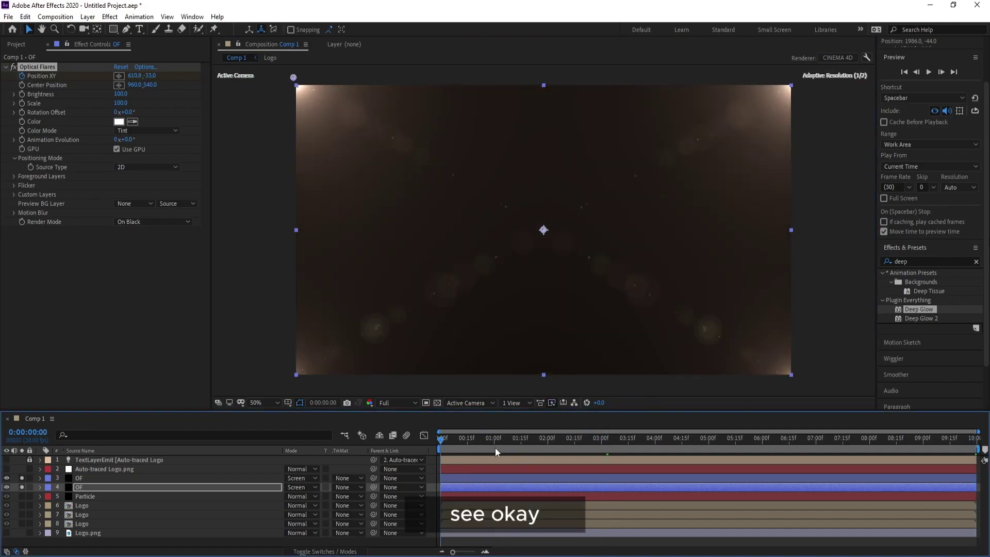
pyautogui.press('space')
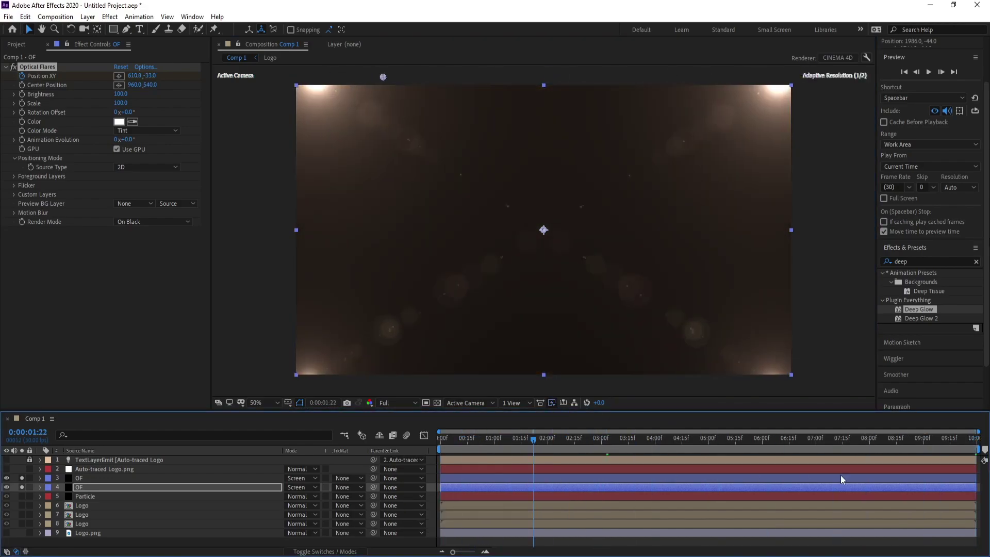
pyautogui.click(21, 478)
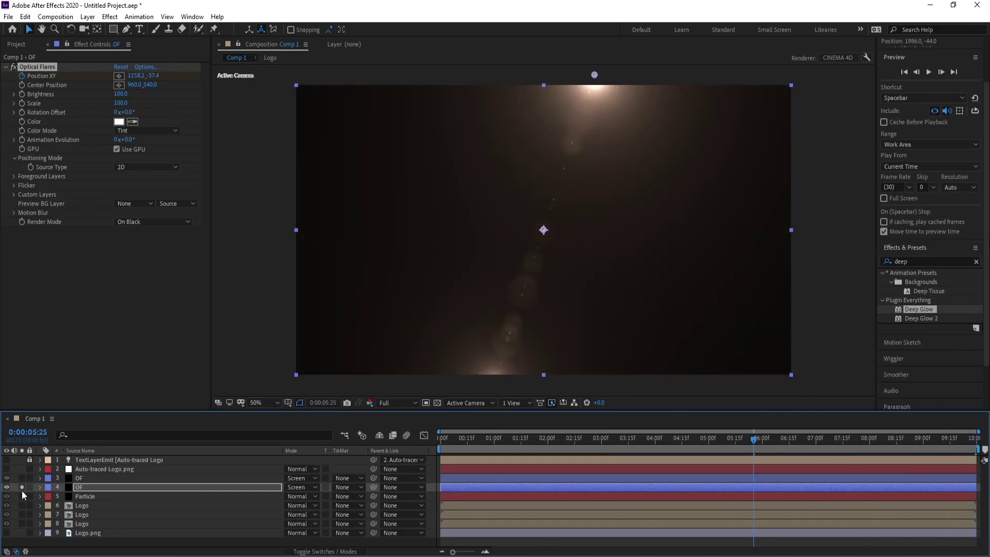
pyautogui.click(21, 487)
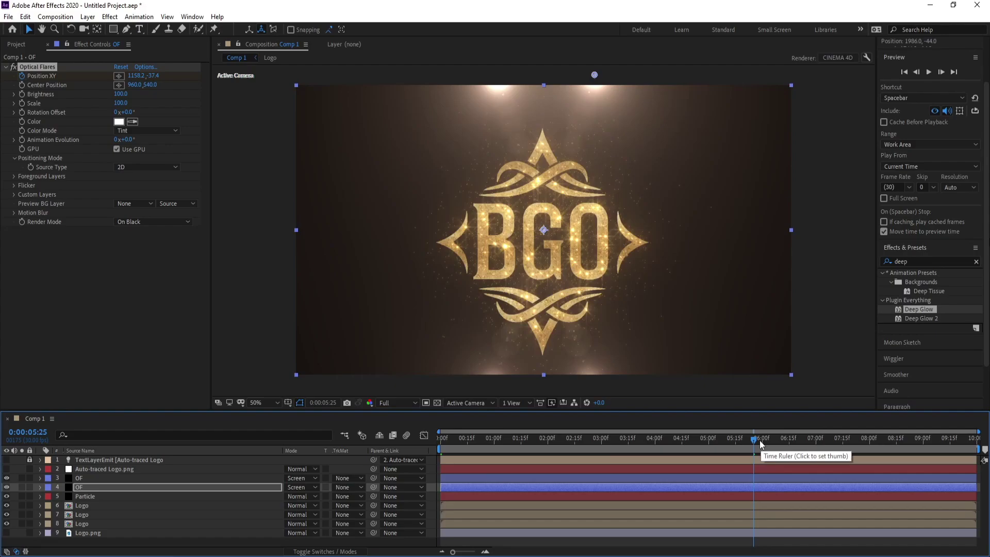
# Set the Optical Flares brightness to 50 on both OF layers
pyautogui.moveTo(760, 444)
pyautogui.mouseDown()
pyautogui.moveTo(732, 444)
pyautogui.moveTo(764, 446)
pyautogui.mouseUp()
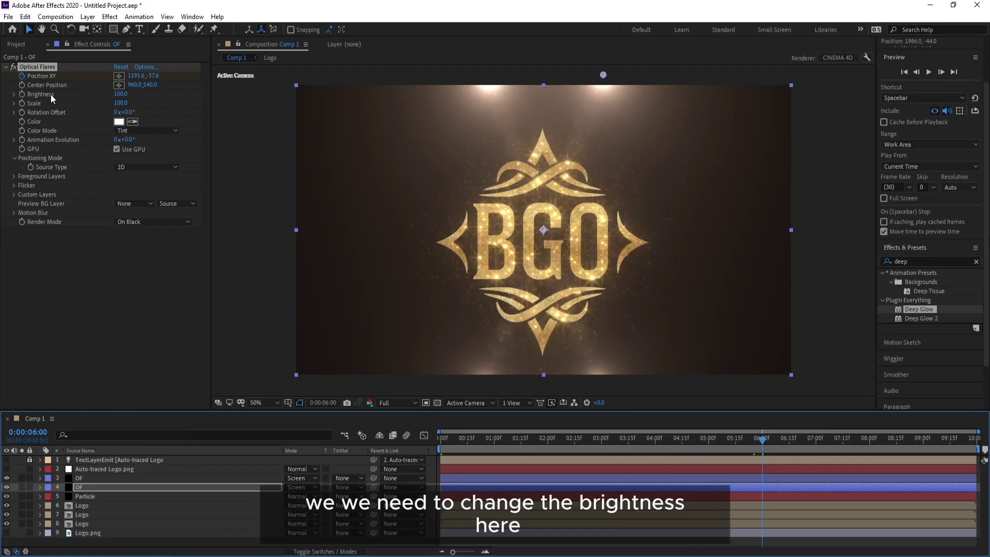
pyautogui.click(120, 94)
pyautogui.write('50')
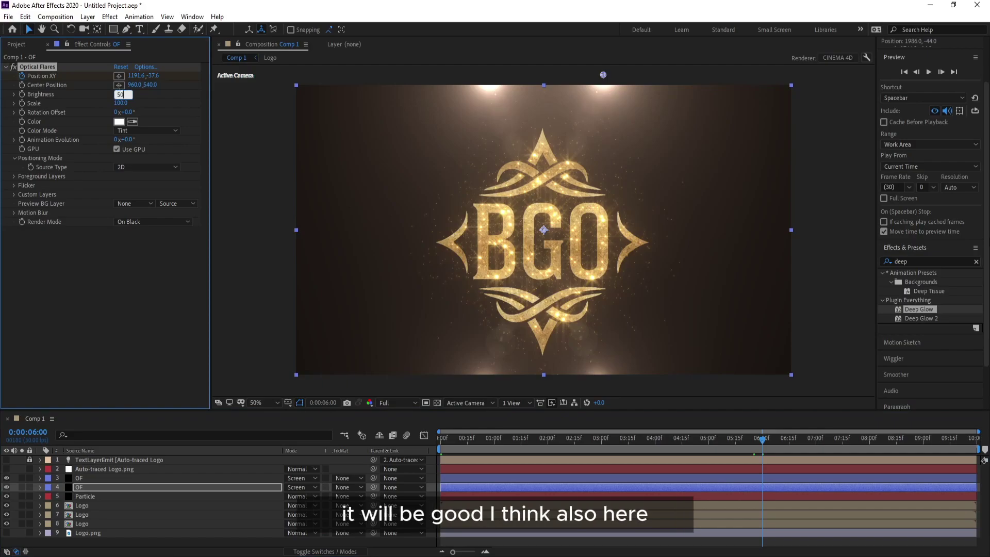
pyautogui.press('Return')
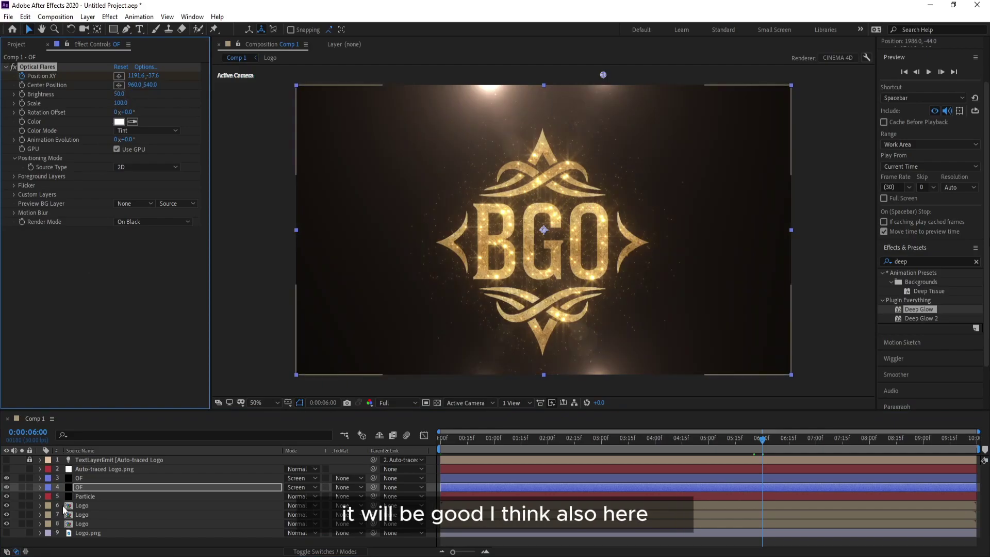
pyautogui.click(88, 477)
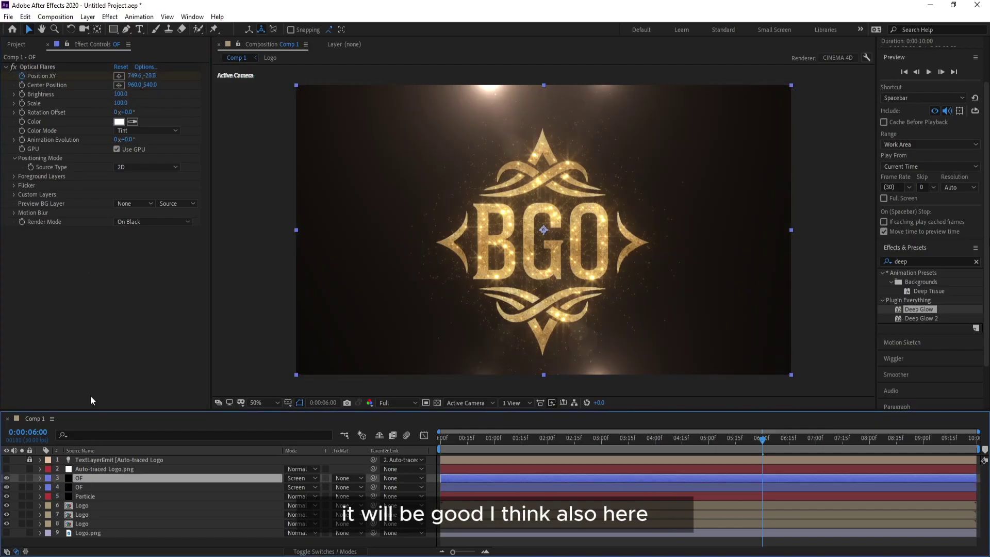
pyautogui.click(122, 94)
pyautogui.write('50')
pyautogui.press('Return')
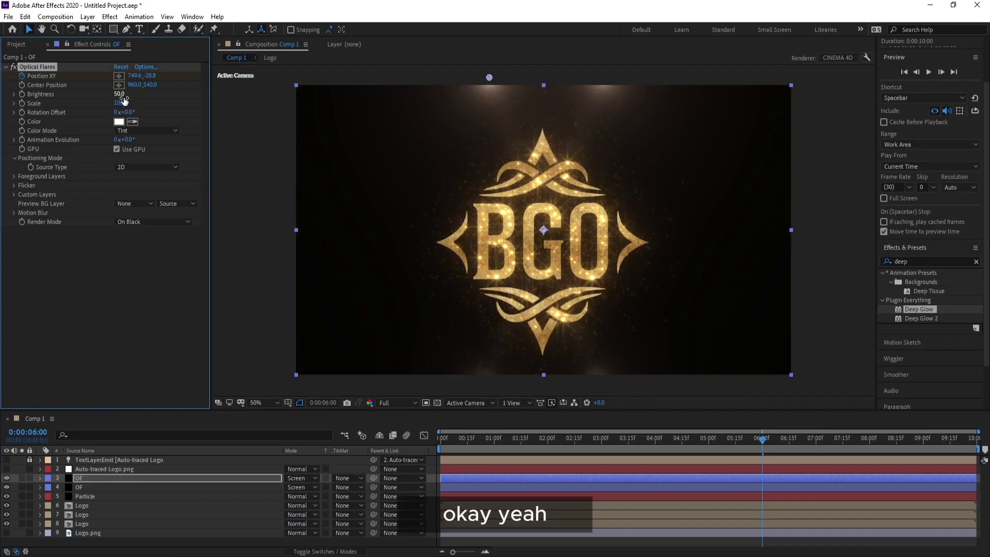
# Create an adjustment layer above the Auto-traced Logo.png layer and apply the Deep Glow effect to it
pyautogui.click(86, 471)
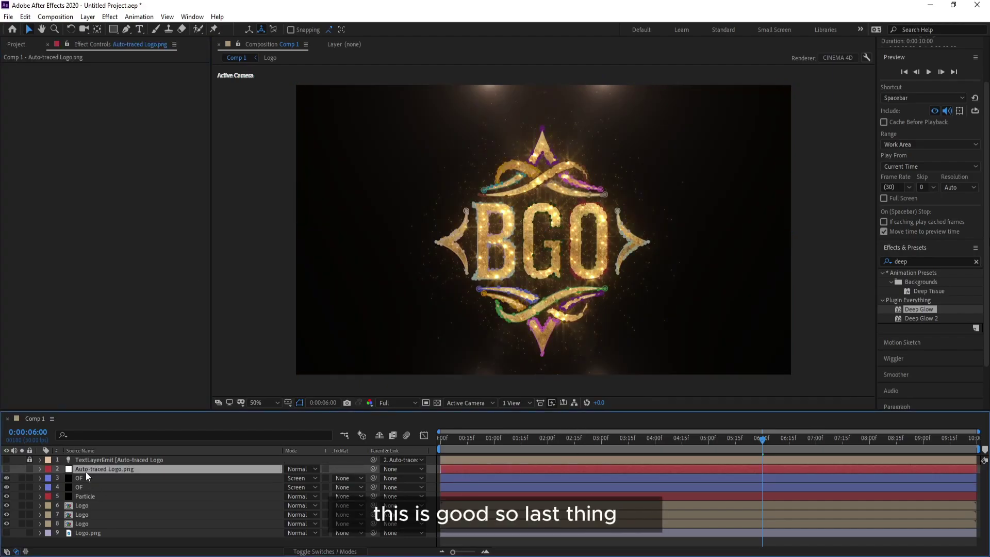
pyautogui.click(88, 17)
pyautogui.moveTo(154, 29)
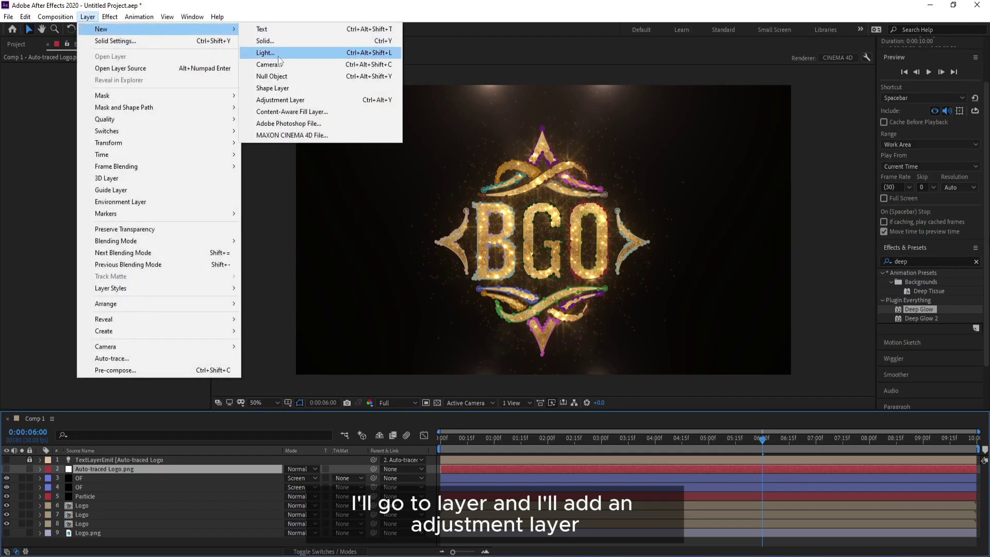
pyautogui.click(295, 101)
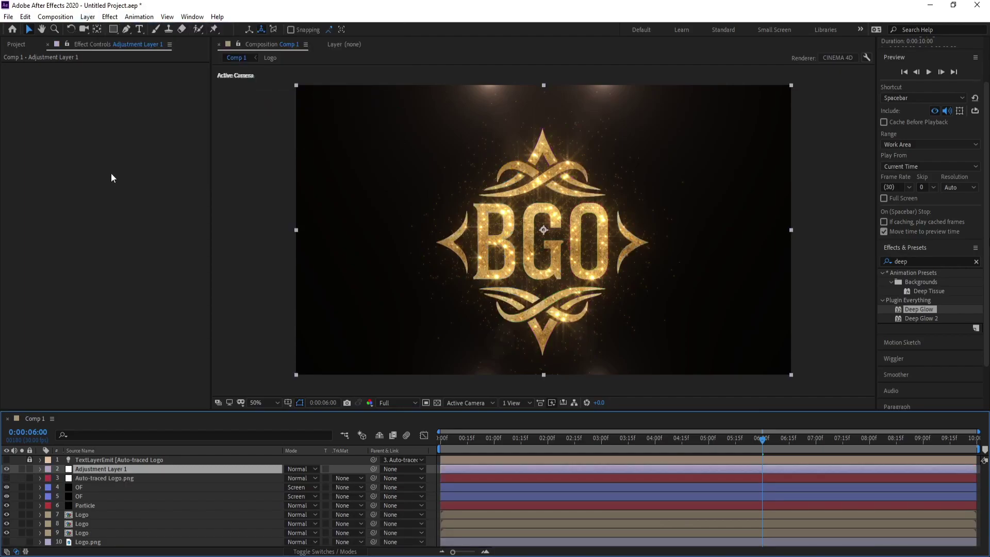
pyautogui.doubleClick(918, 311)
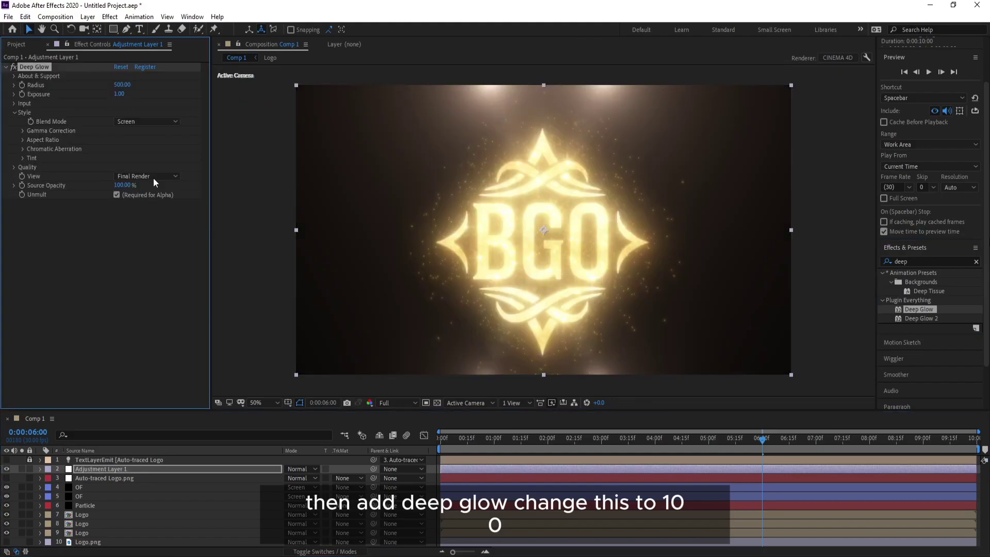
# Reduce the Deep Glow radius to 43 and its exposure to 0.35 on the adjustment layer
pyautogui.click(122, 85)
pyautogui.write('100')
pyautogui.press('Return')
pyautogui.moveTo(120, 98); pyautogui.dragTo(98, 87)
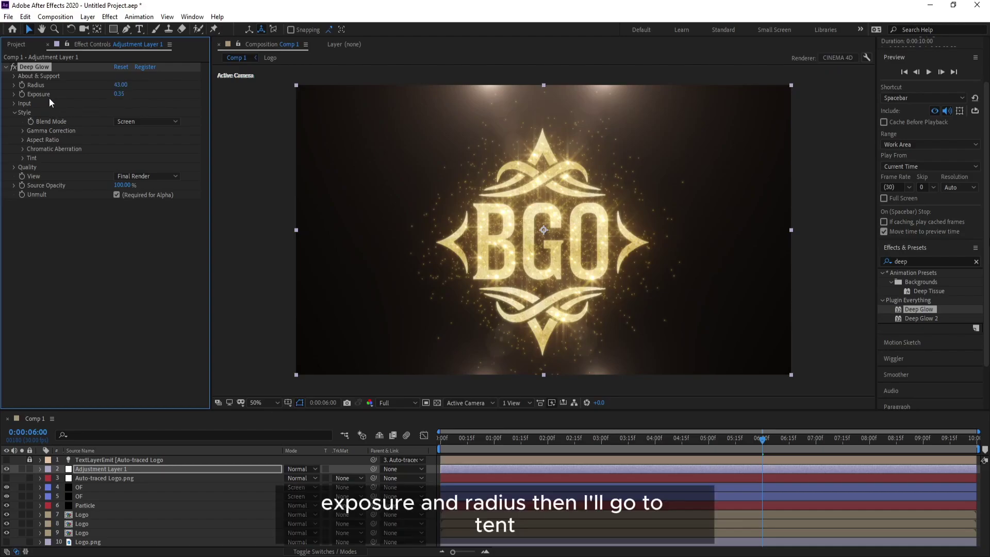
# Enable the Deep Glow tint and set its color to a dark golden brown
pyautogui.click(23, 158)
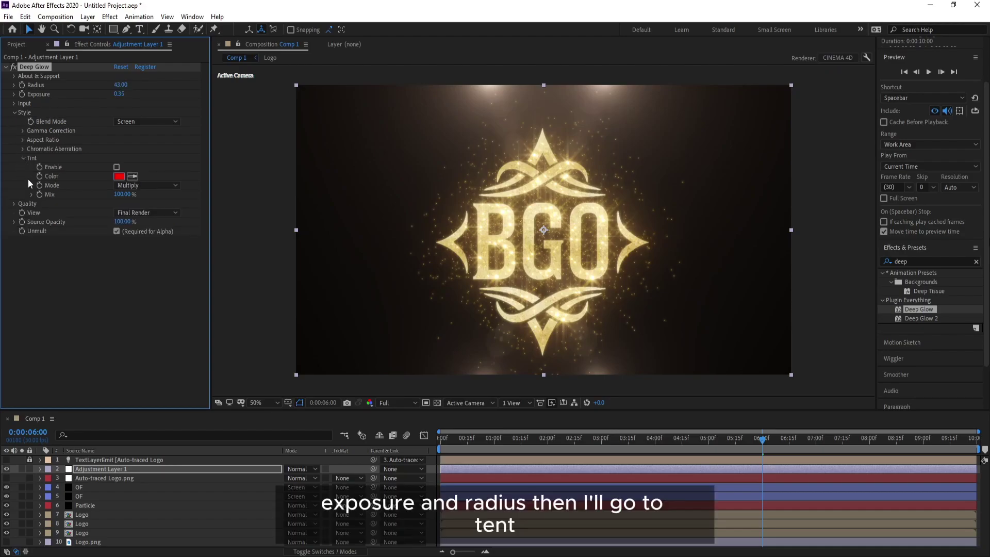
pyautogui.click(117, 167)
pyautogui.click(118, 177)
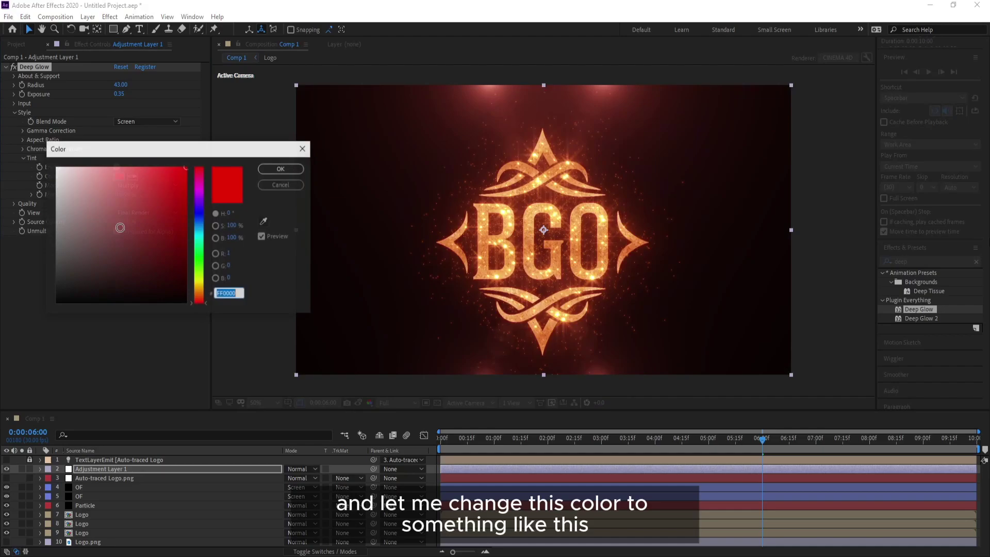
pyautogui.moveTo(122, 223); pyautogui.dragTo(140, 233)
pyautogui.click(205, 291)
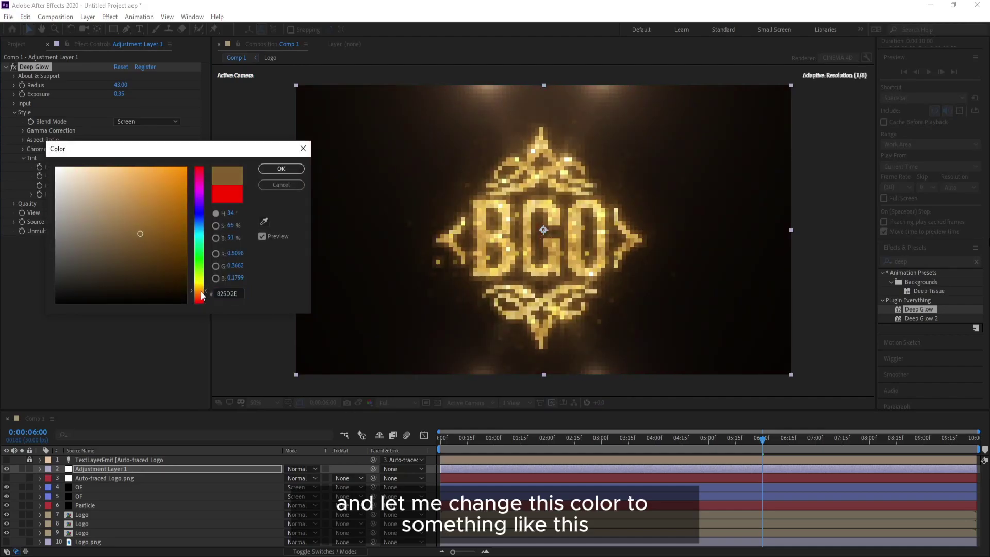
pyautogui.moveTo(148, 243); pyautogui.dragTo(139, 243)
pyautogui.click(282, 169)
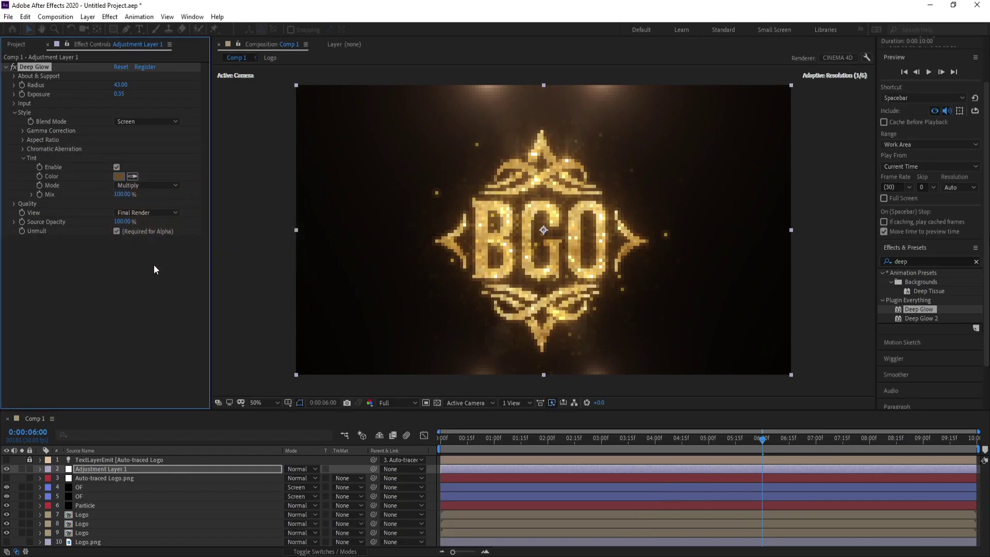
# Add a Curves effect to the adjustment layer and bend the RGB curve downward to darken the midtones
pyautogui.click(109, 16)
pyautogui.moveTo(174, 327)
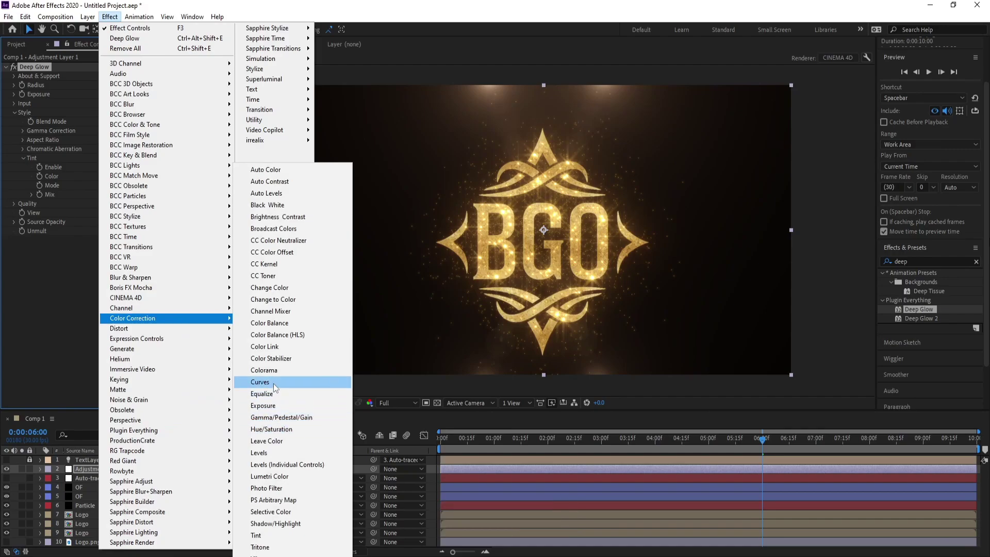
pyautogui.click(273, 383)
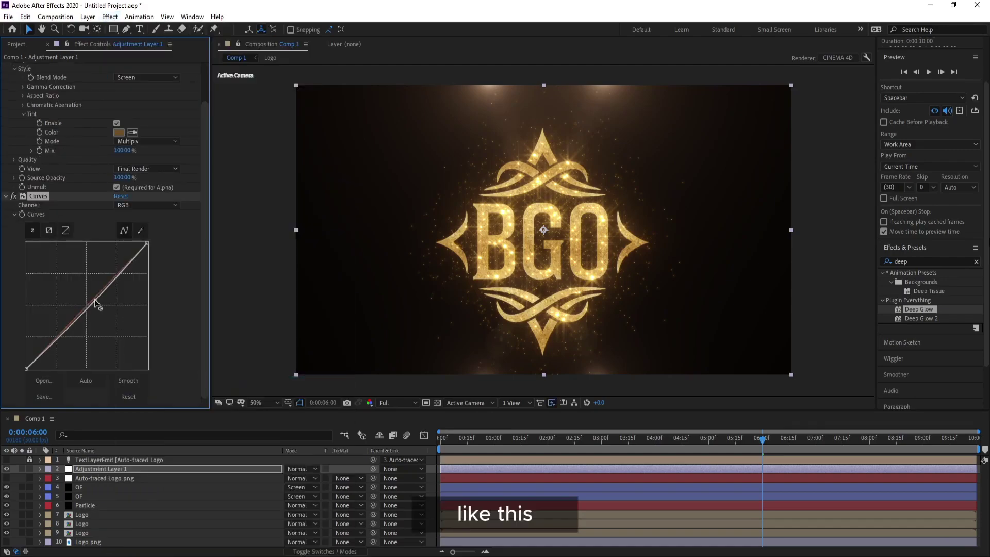
pyautogui.moveTo(95, 299); pyautogui.dragTo(104, 311)
pyautogui.click(104, 309)
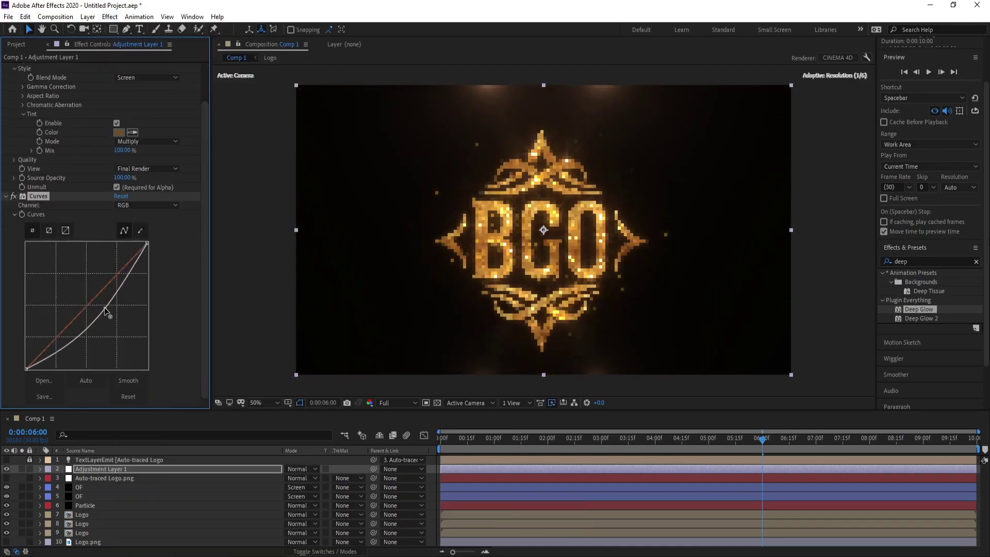
# Raise the midtones of the Red and Green curves slightly, lifting red a little more than green
pyautogui.click(132, 205)
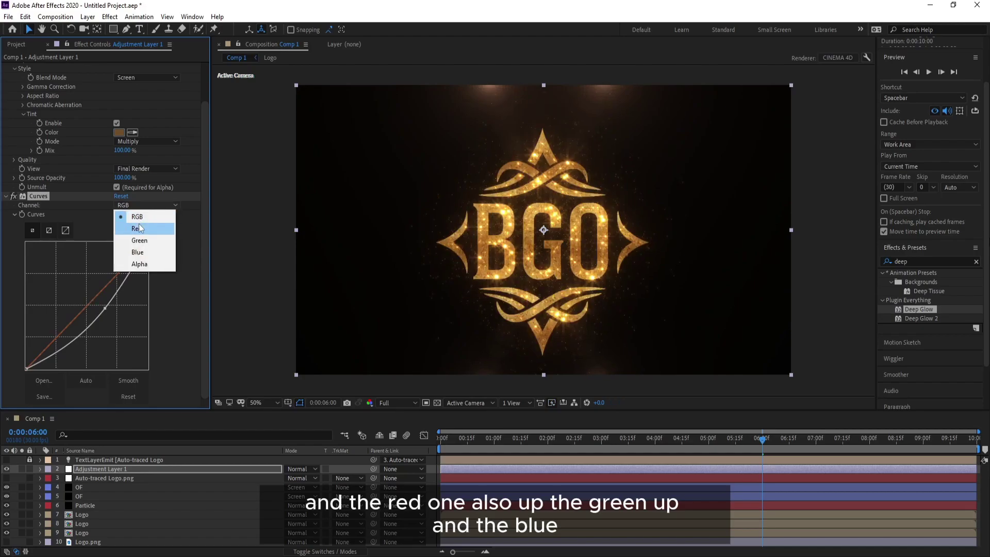
pyautogui.click(129, 227)
pyautogui.moveTo(103, 289); pyautogui.dragTo(92, 289)
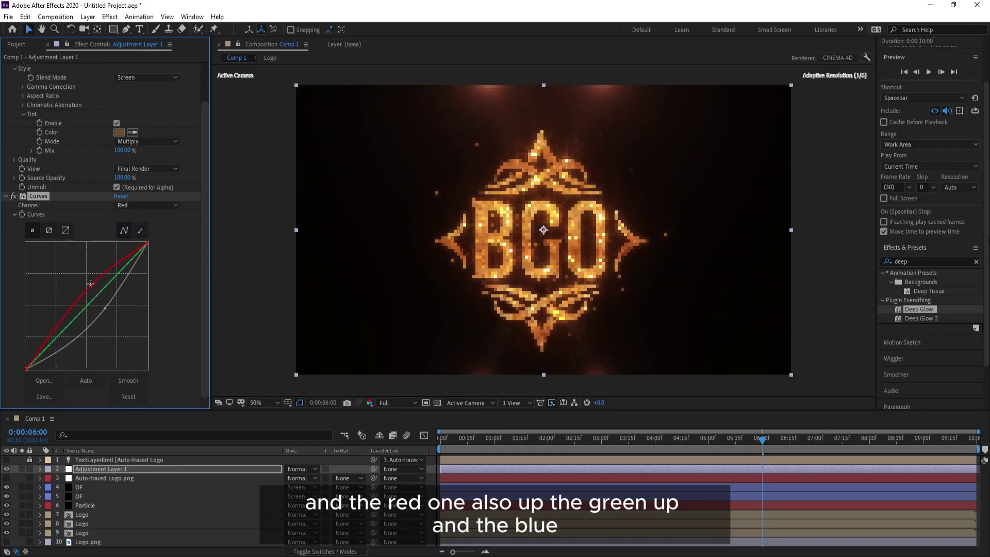
pyautogui.click(132, 204)
pyautogui.click(139, 241)
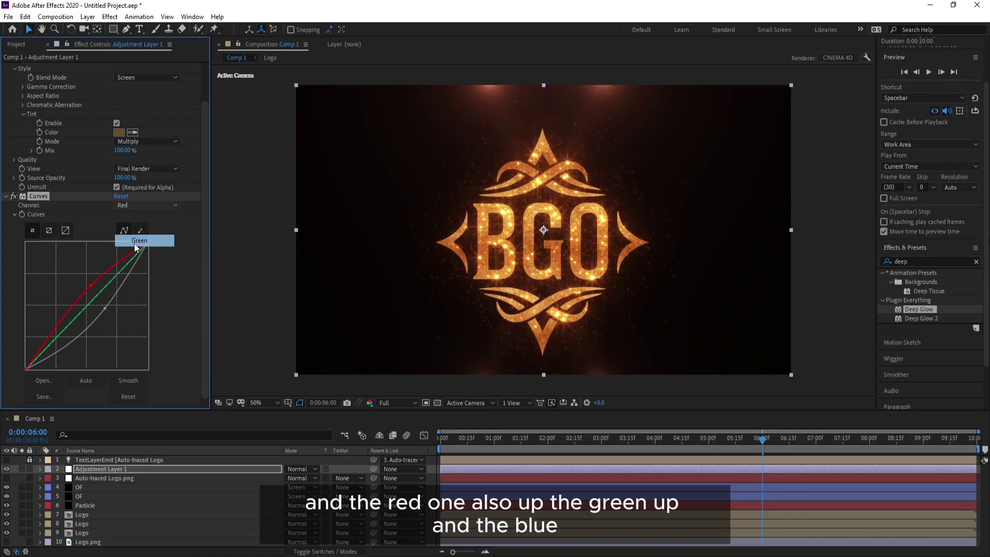
pyautogui.moveTo(97, 295); pyautogui.dragTo(98, 295)
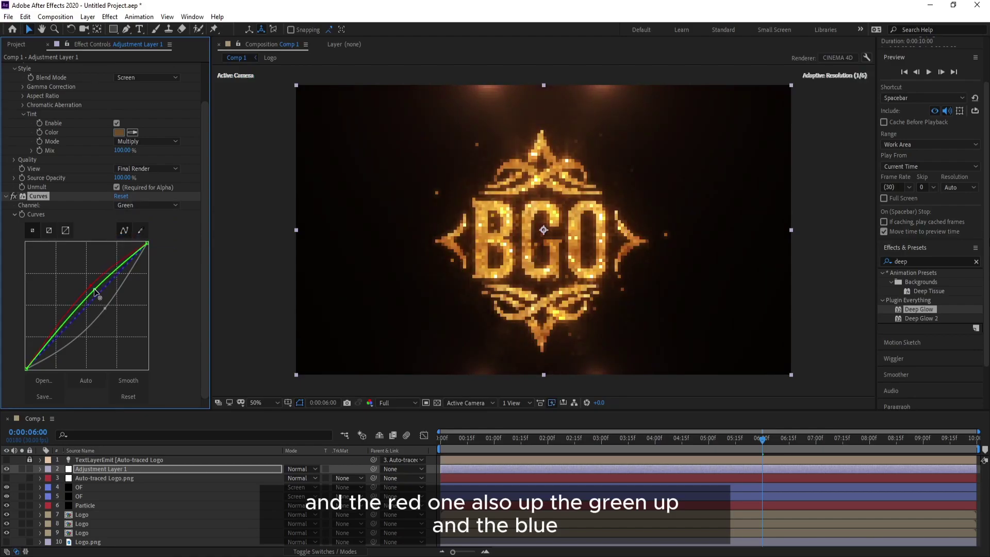
# Adjust the Blue curve slightly downward and shape the RGB curve into an S with darker shadows and brighter highlights
pyautogui.click(144, 204)
pyautogui.click(144, 215)
pyautogui.click(140, 205)
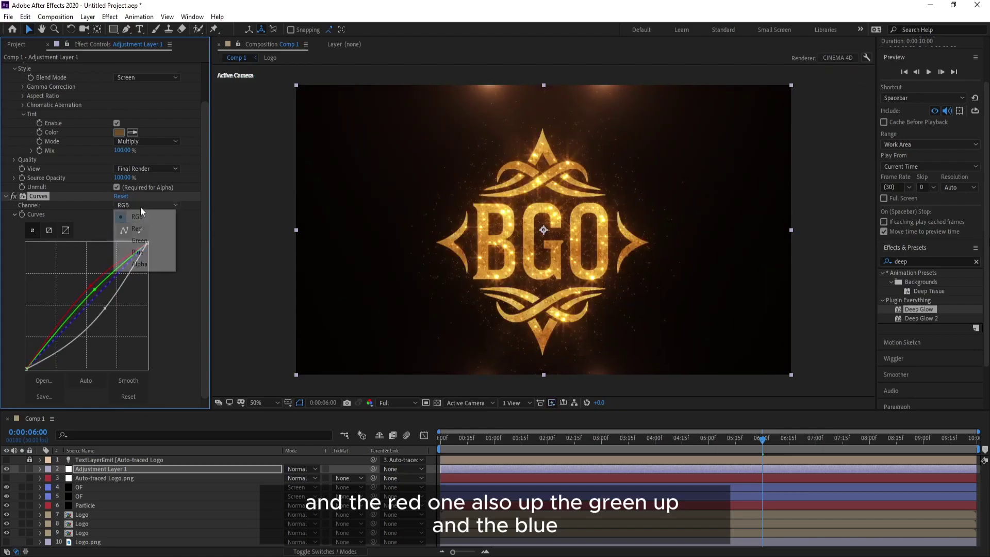
pyautogui.click(146, 251)
pyautogui.moveTo(93, 300); pyautogui.dragTo(69, 333)
pyautogui.click(103, 307)
pyautogui.click(96, 303)
pyautogui.moveTo(110, 268); pyautogui.dragTo(108, 268)
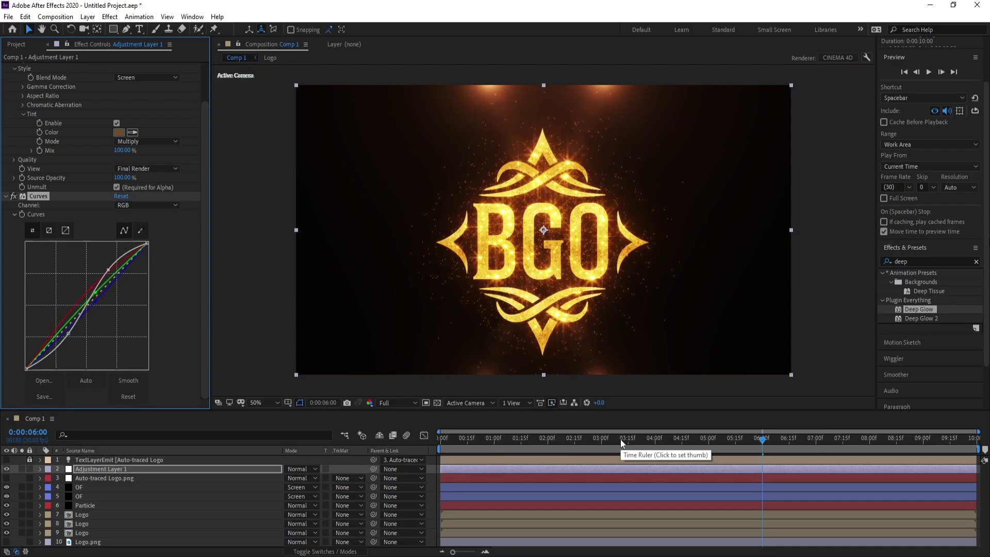
# Preview the graded logo animation from the first frame
pyautogui.moveTo(620, 439); pyautogui.dragTo(468, 457)
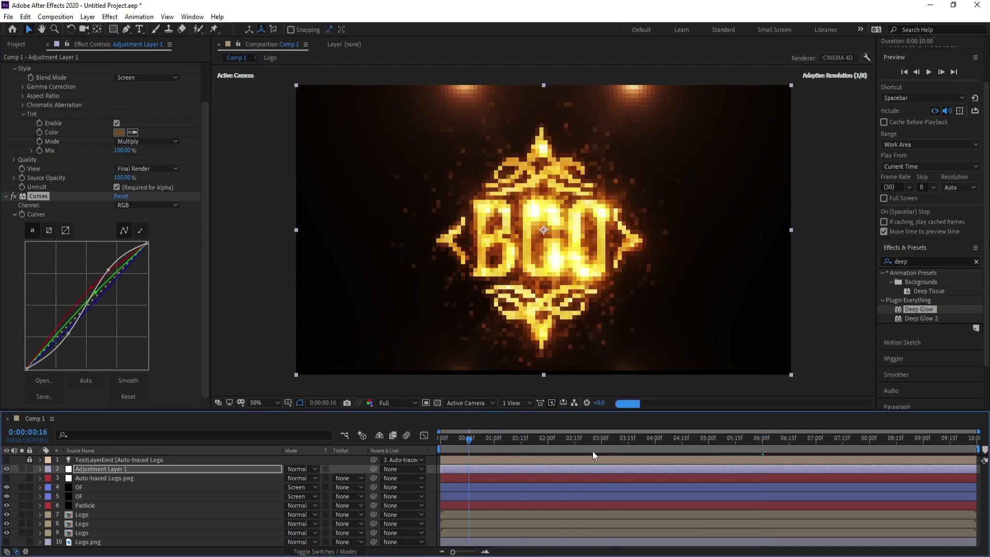
pyautogui.press('space')
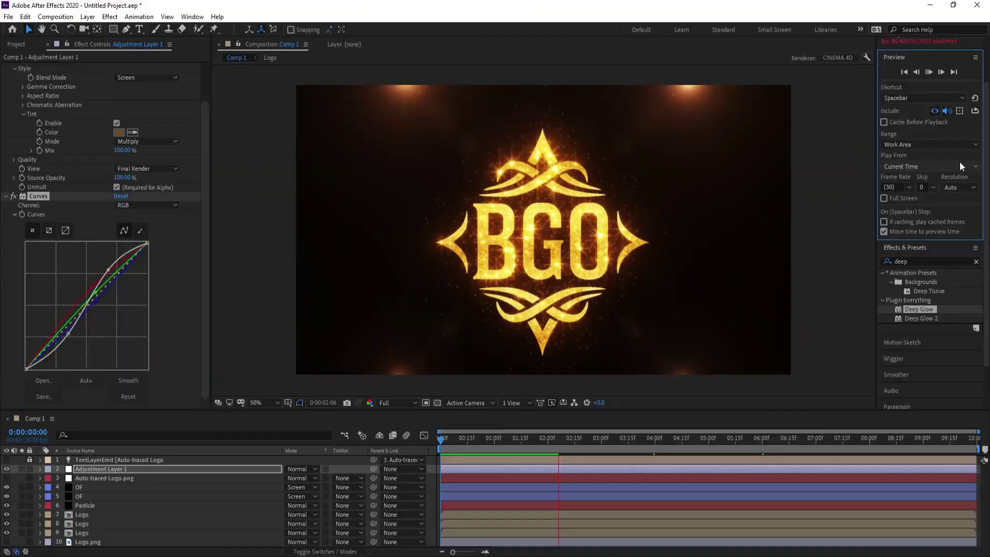